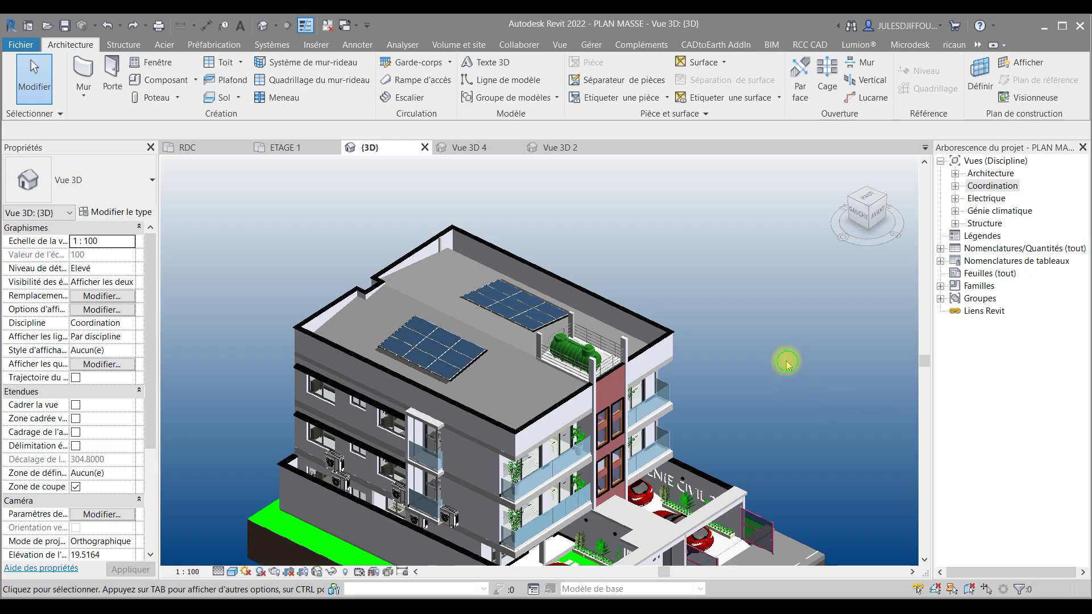
scroll(786, 364, down, 2)
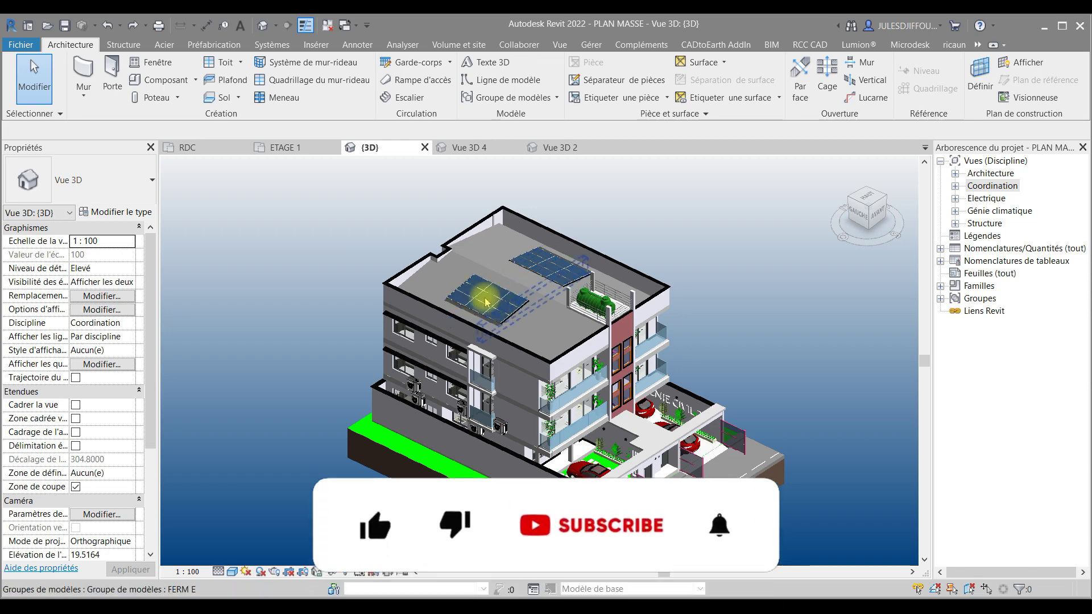
click(549, 265)
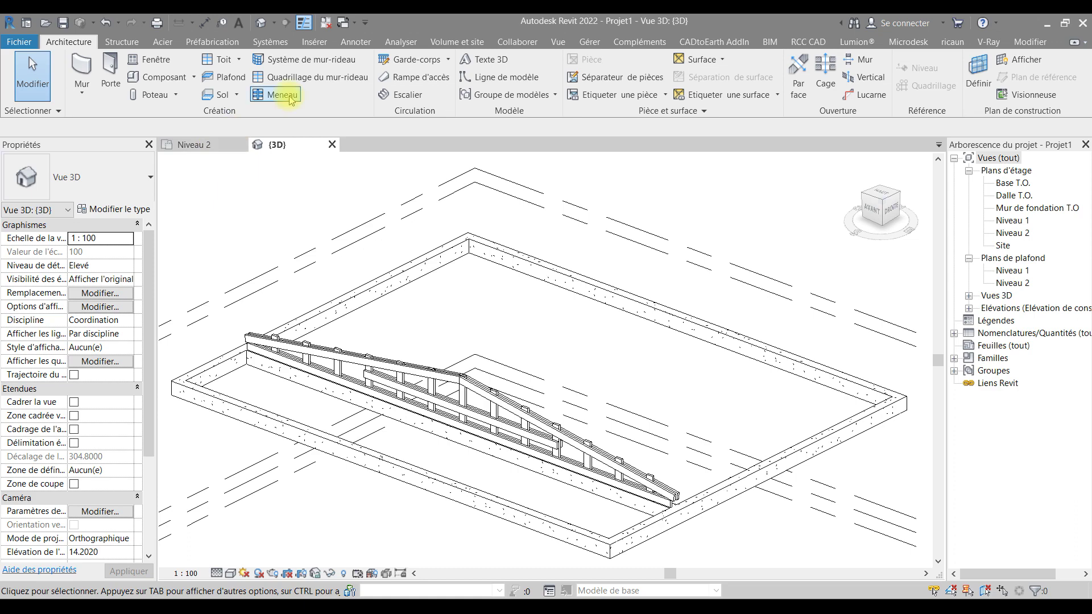
In the Niveau 2 floor plan, draw a building section line between grids A and B, extending past grids 1 and 2
click(211, 147)
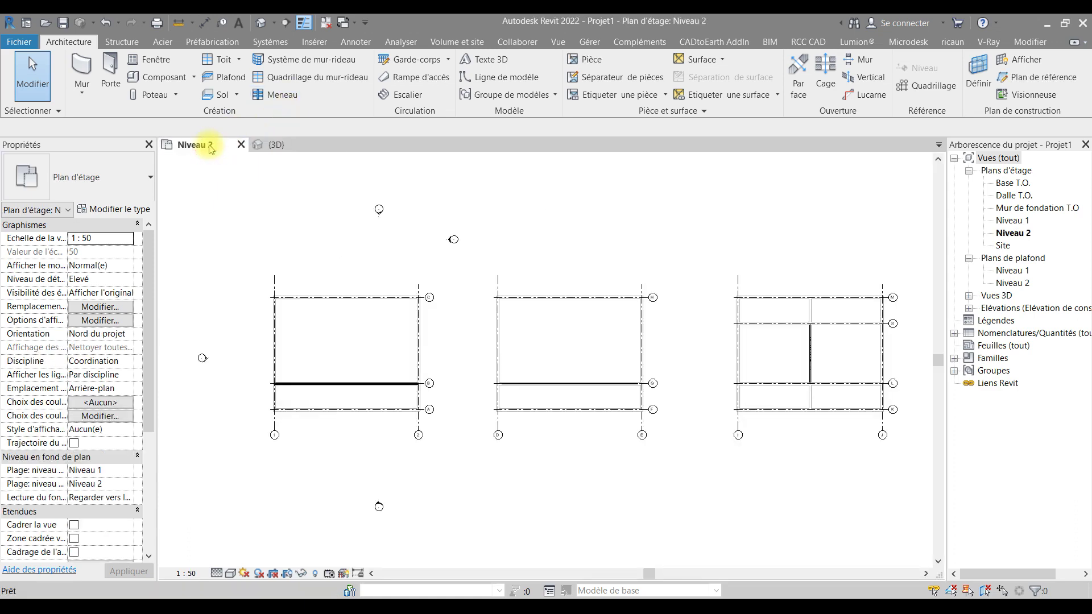
scroll(254, 408, up, 5)
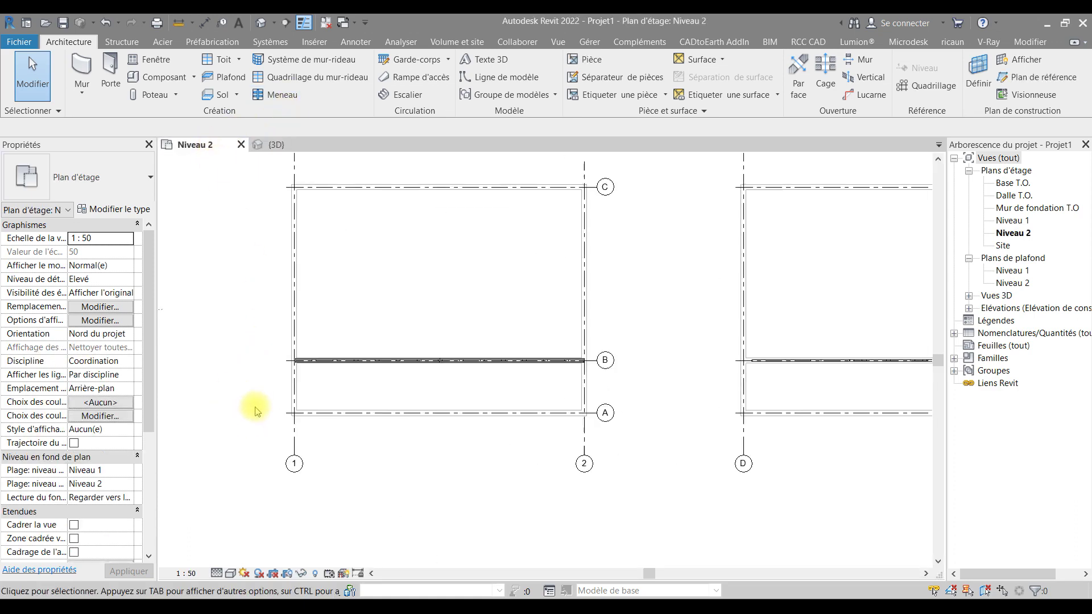
scroll(519, 396, up, 3)
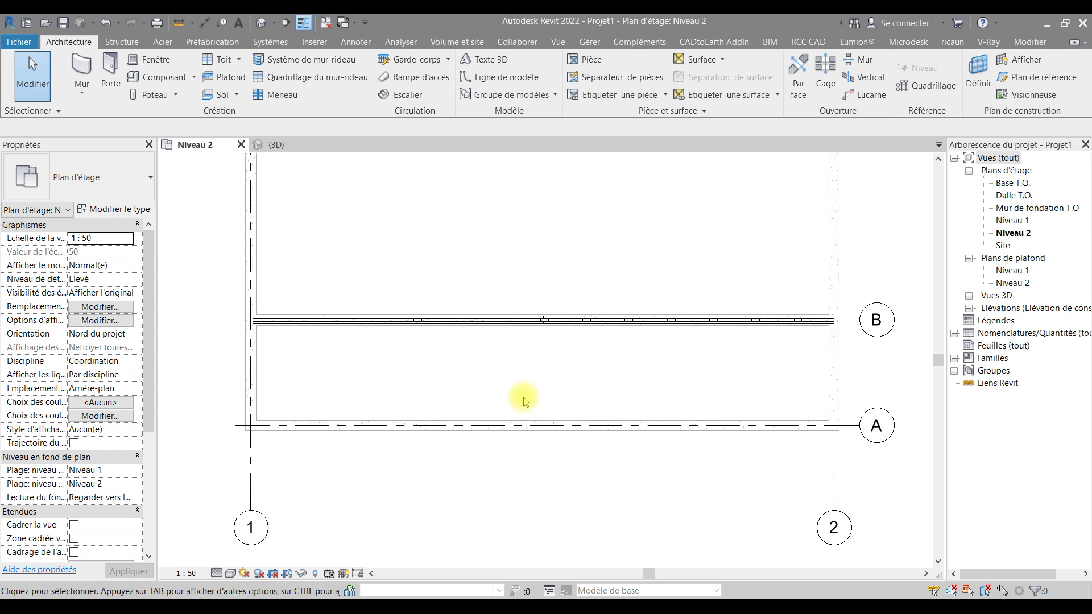
click(284, 24)
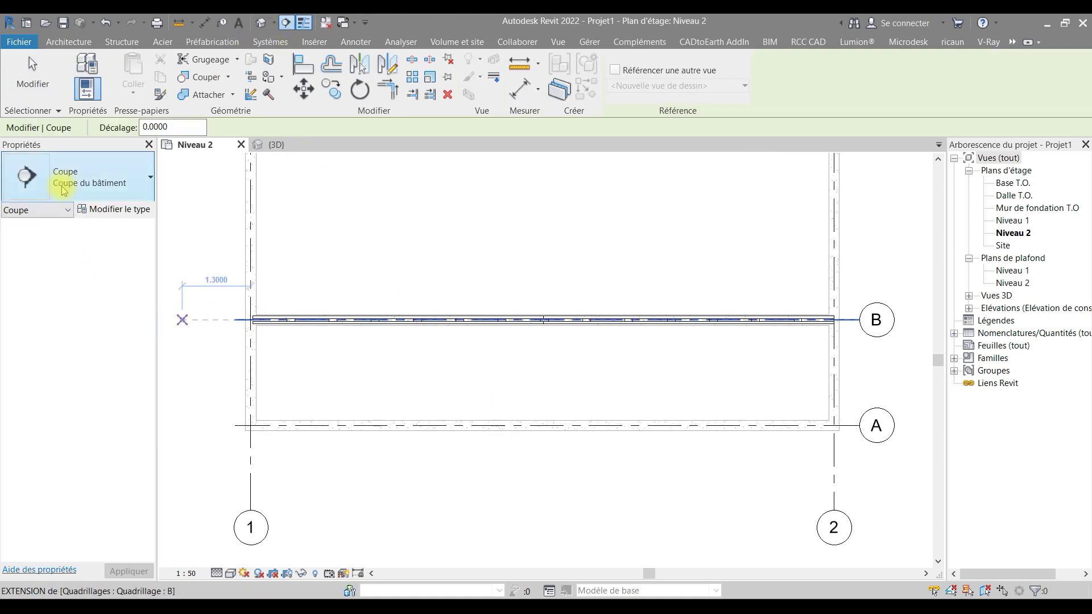
click(199, 383)
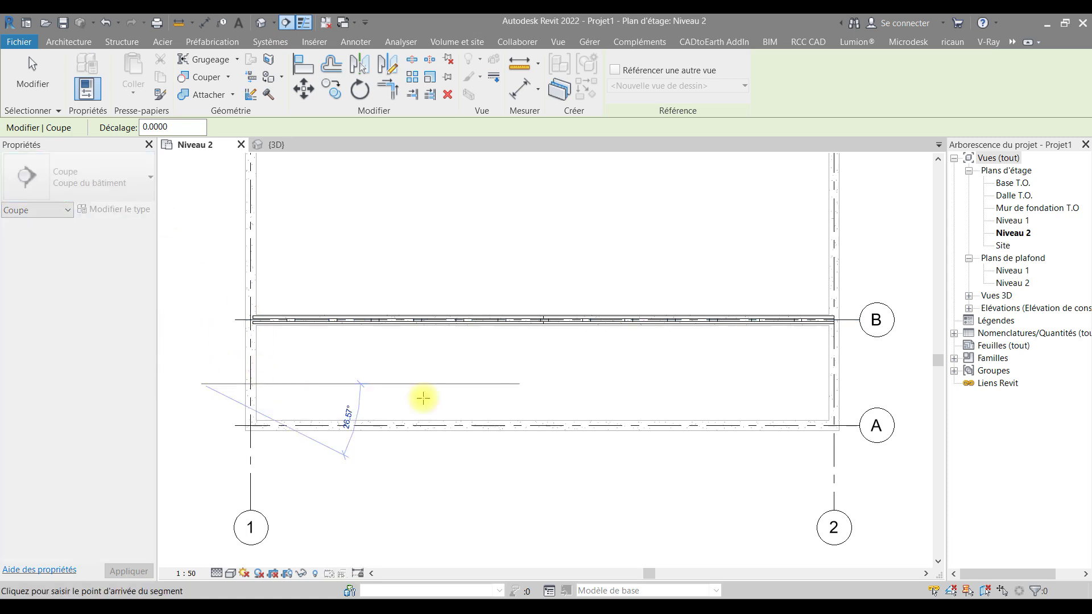
click(920, 382)
key(Escape)
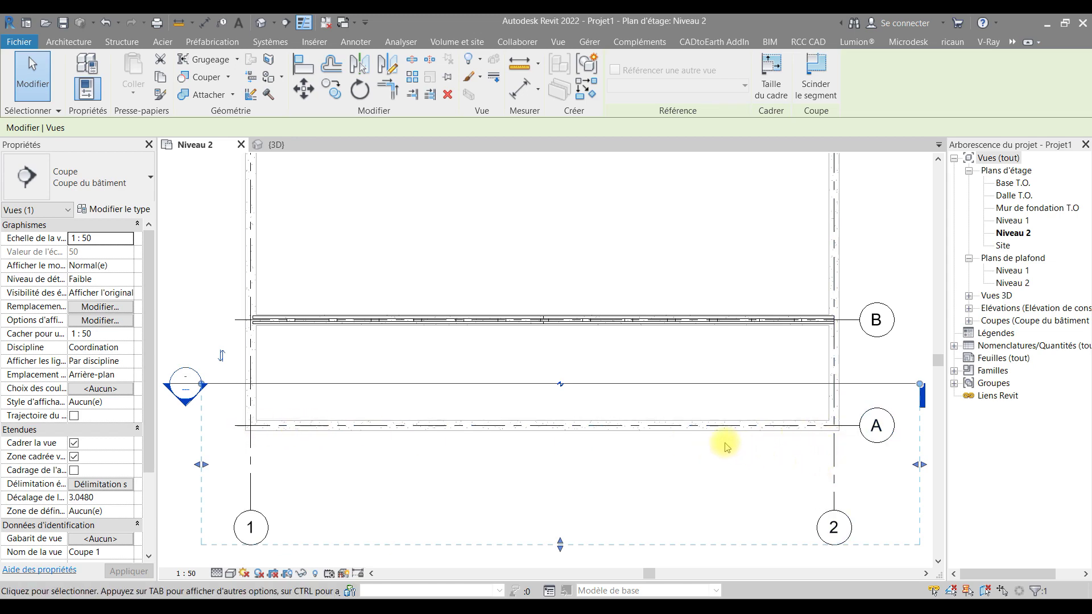
Open the new section view and set its work plane by picking the face of the concrete beam
scroll(725, 447, down, 2)
click(488, 454)
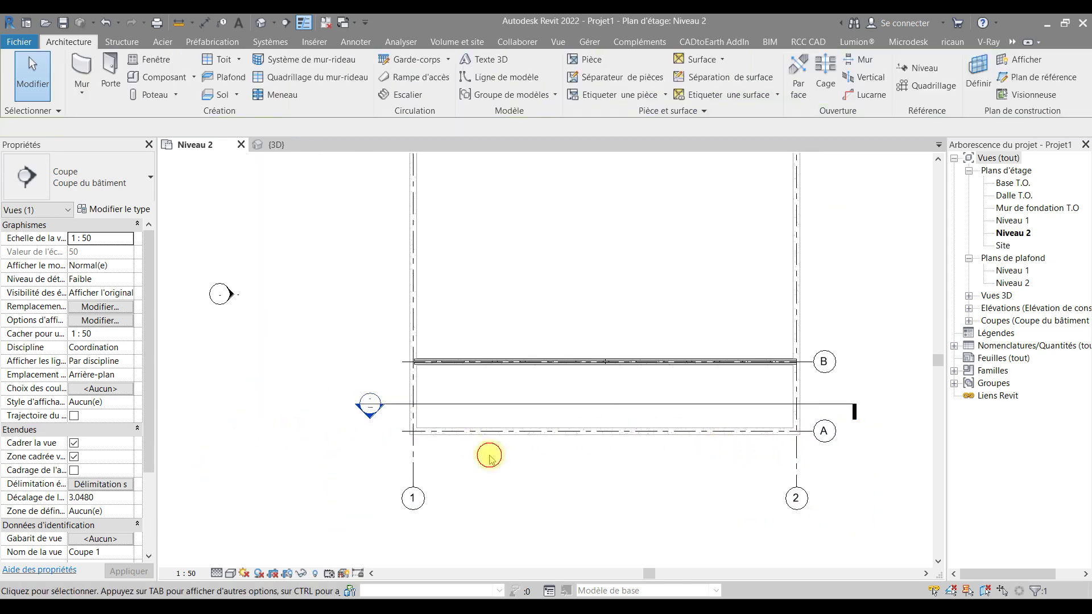
double_click(370, 404)
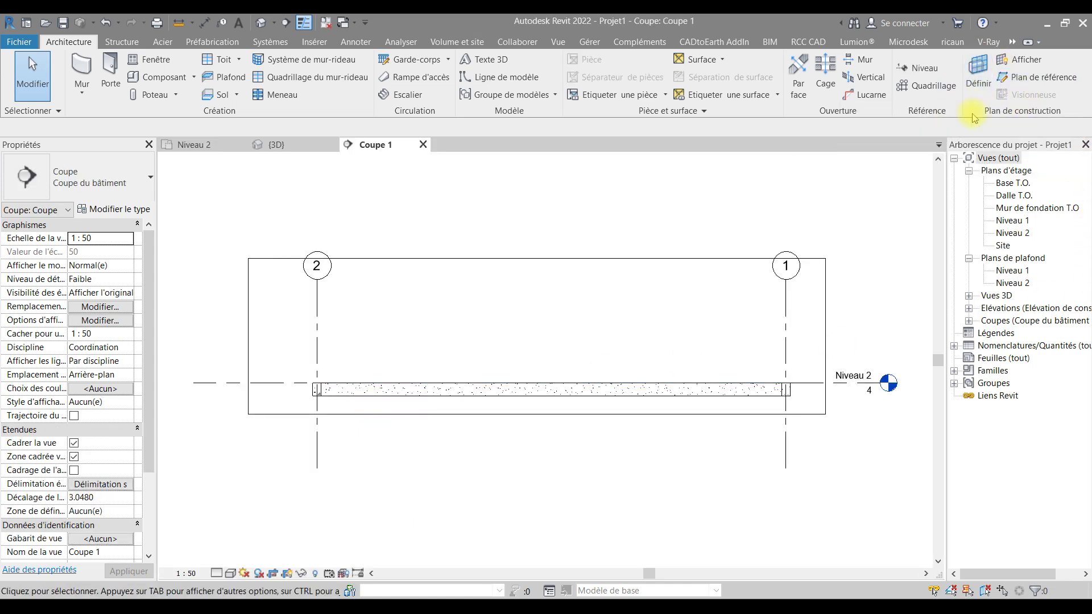
click(979, 73)
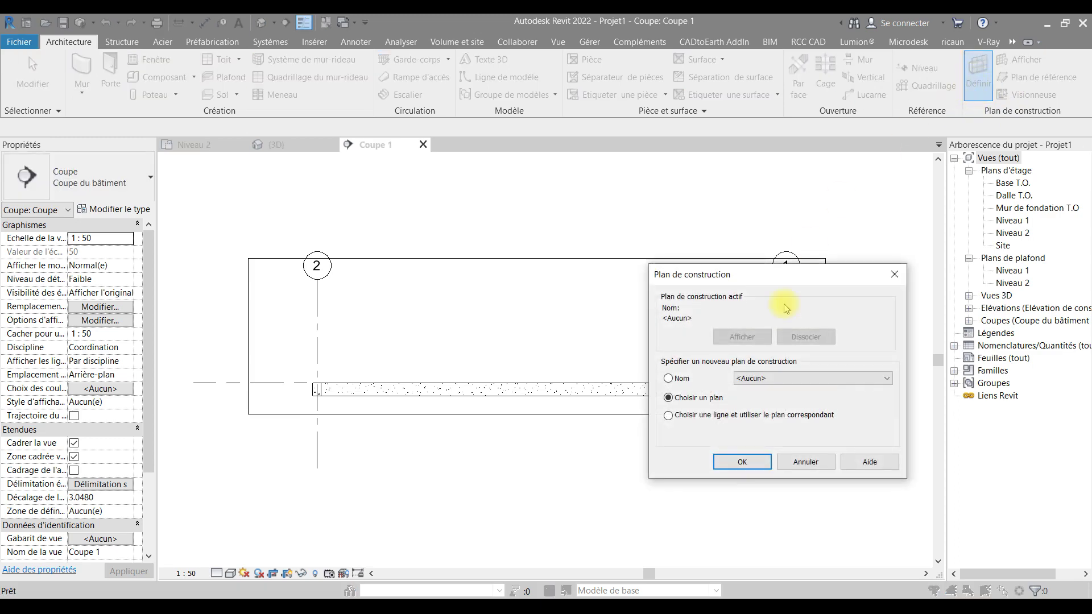
click(741, 461)
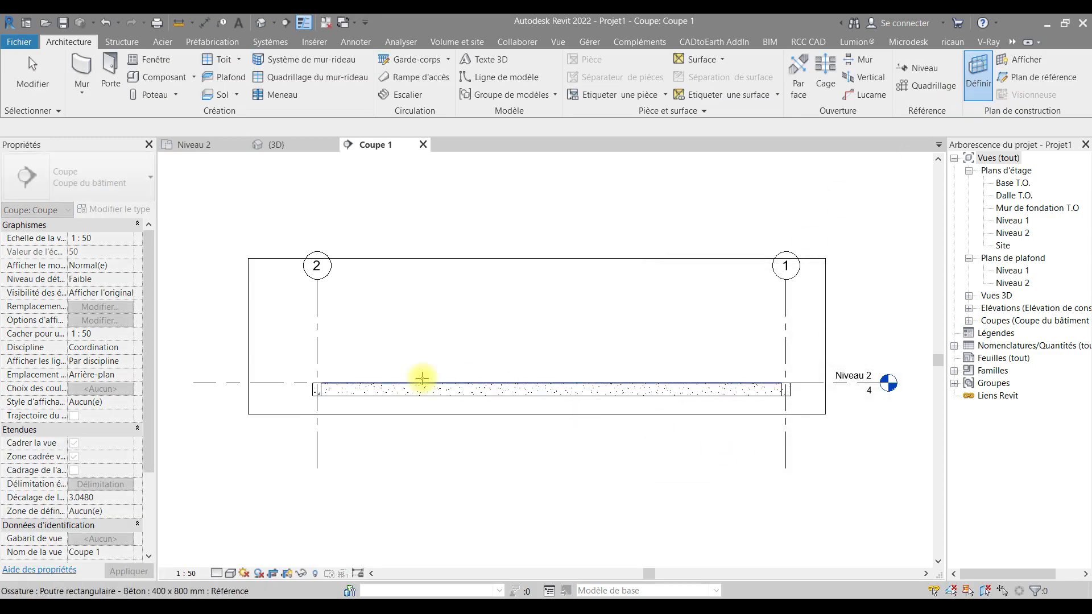
click(343, 387)
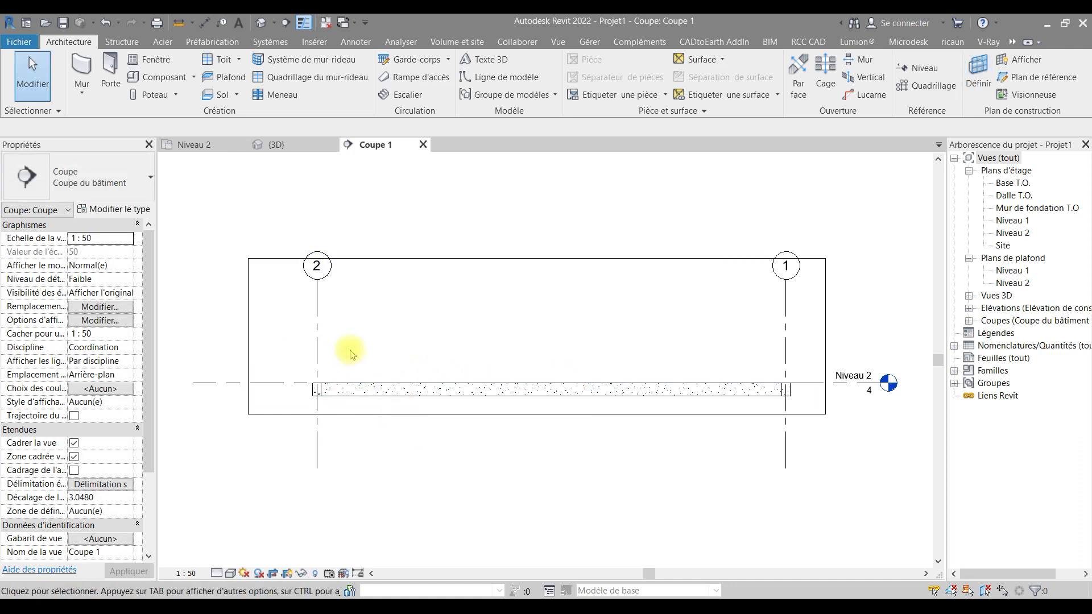
Start a beam system and draw a 0.5 m vertical boundary line upward from the beam's top edge at grid 2
click(119, 46)
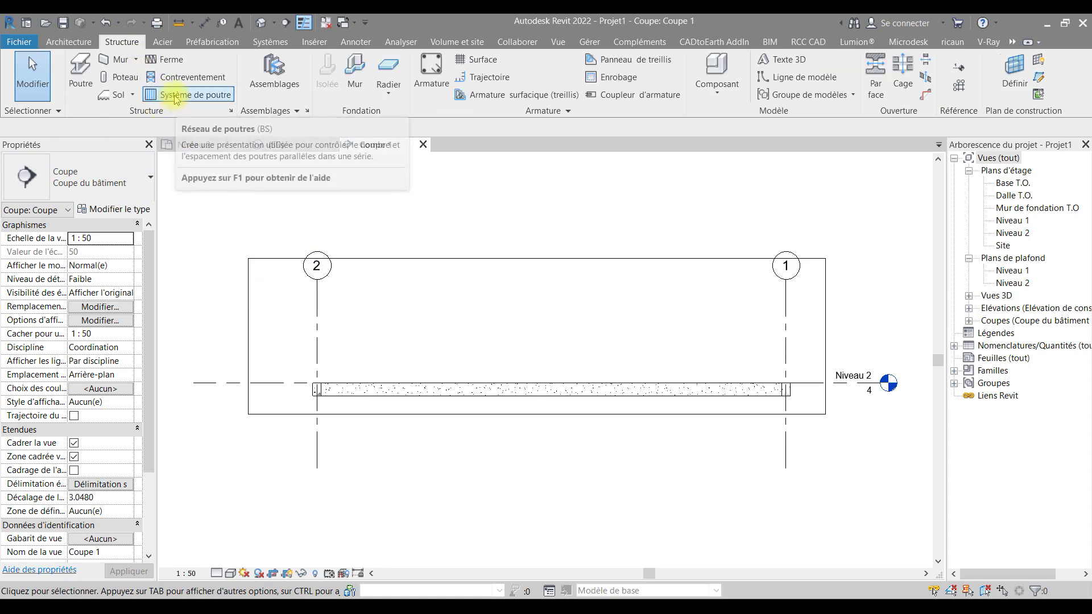
click(188, 96)
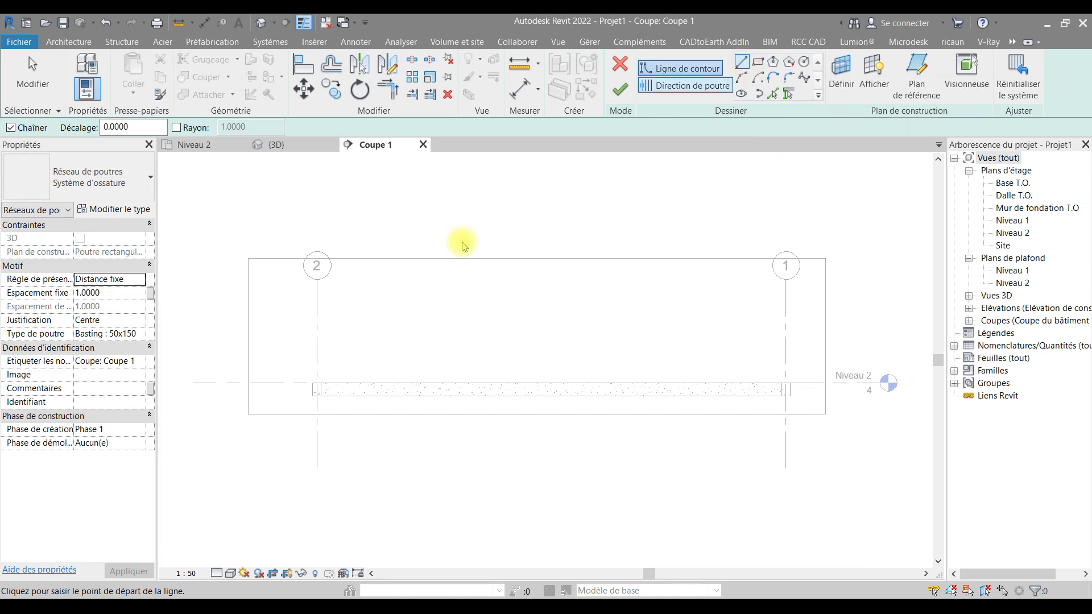
scroll(317, 398, up, 3)
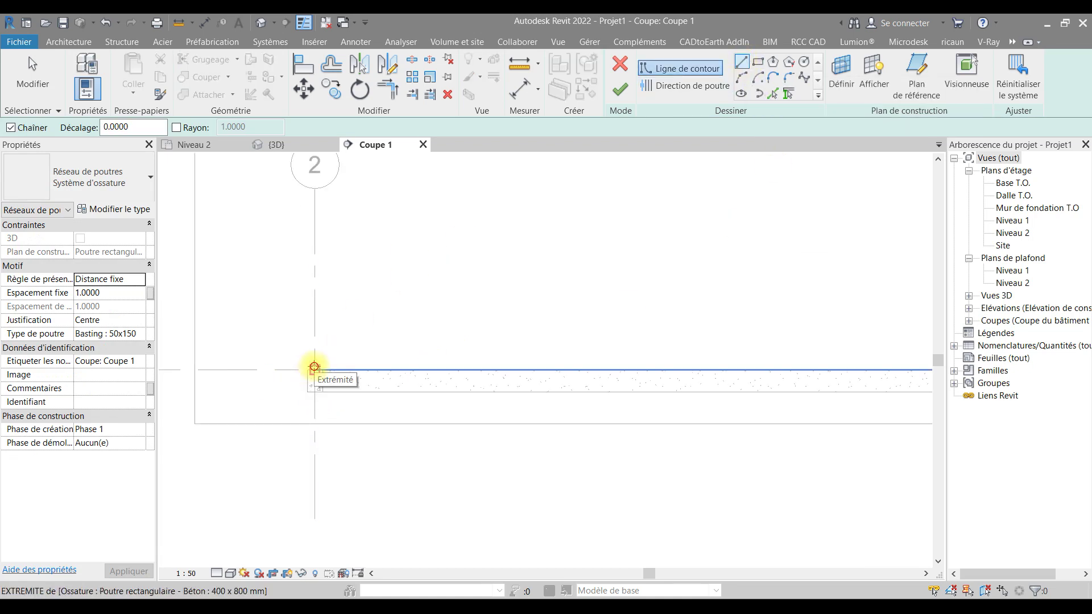
click(313, 370)
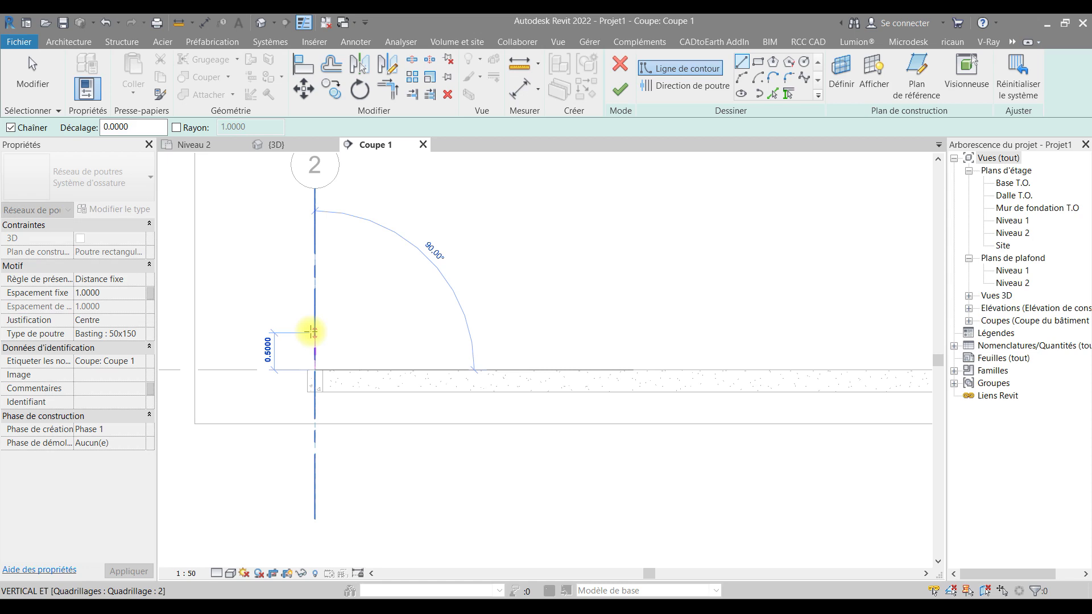
text(0.5)
key(Return)
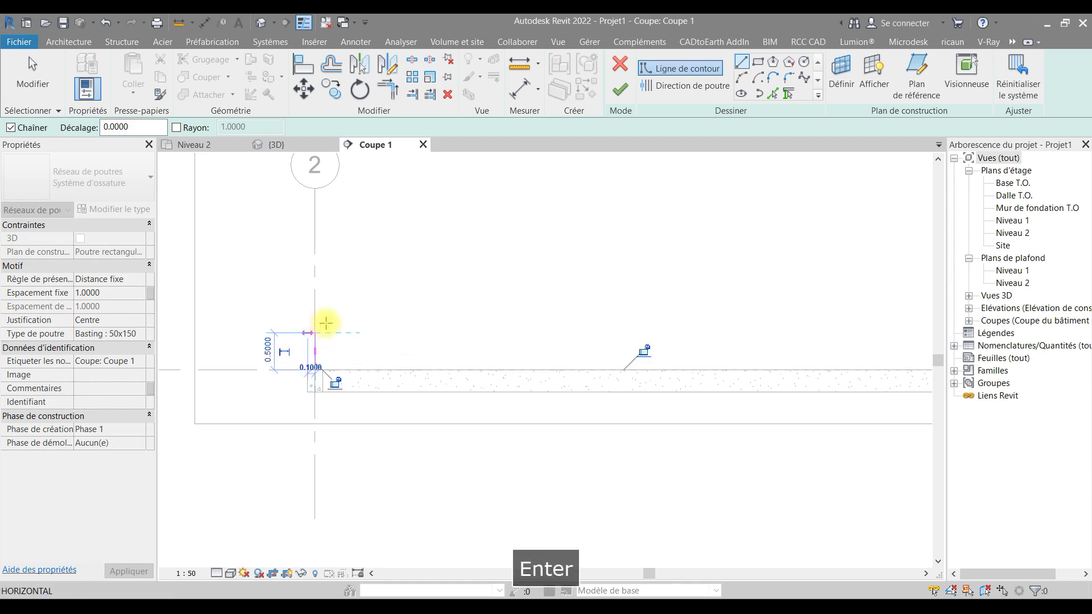
scroll(375, 342, down, 4)
key(Escape)
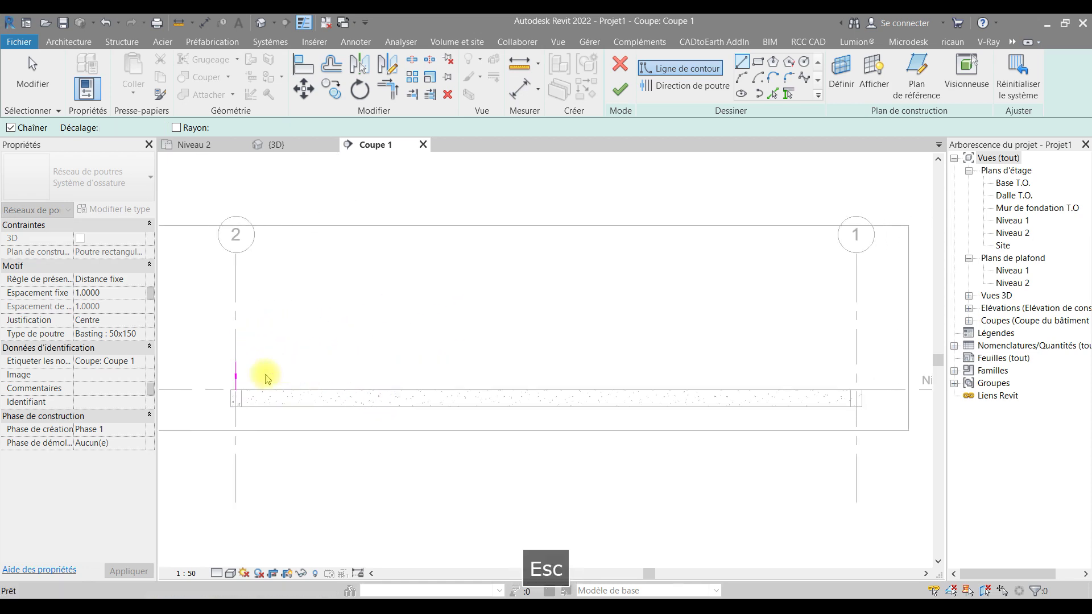
Draw a 1.6 m vertical line at the beam's midpoint, then close the half outline with a sloped top line and a base line to grid 2
click(546, 390)
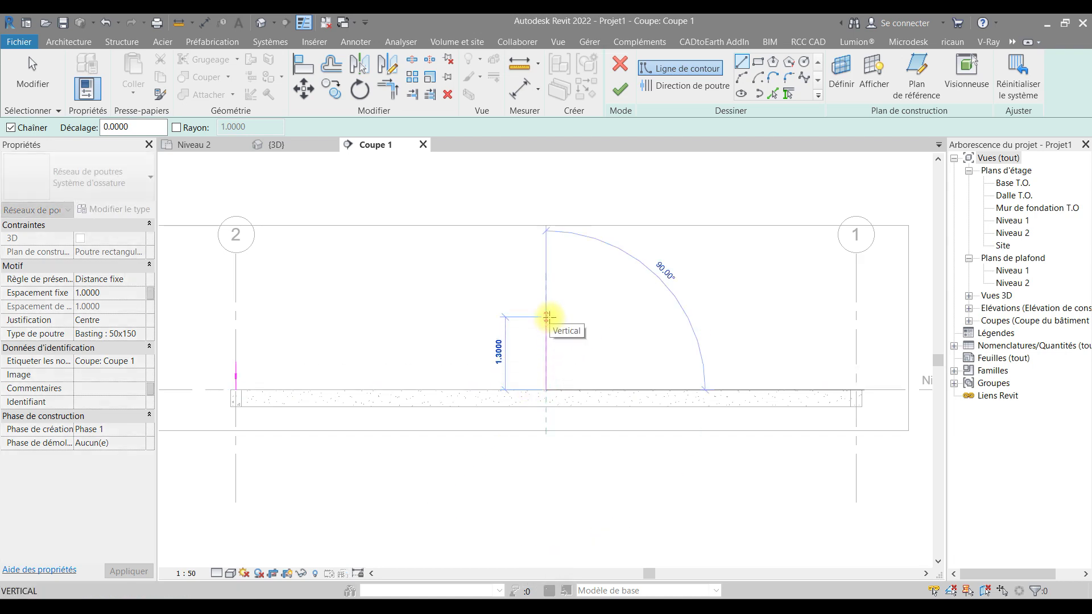
text(1.6)
key(Return)
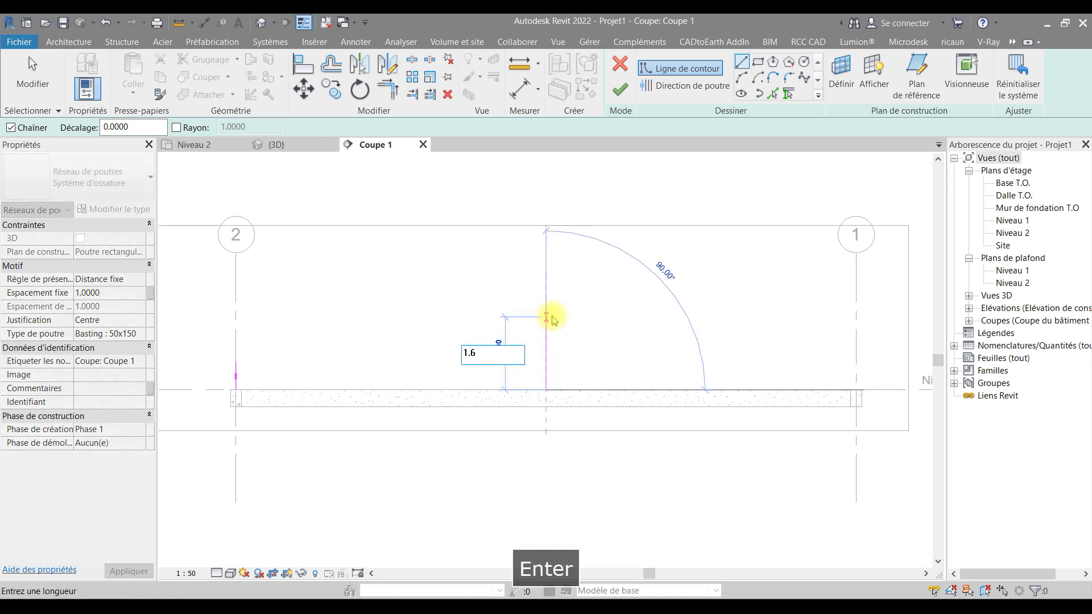
click(236, 362)
key(Escape)
click(236, 390)
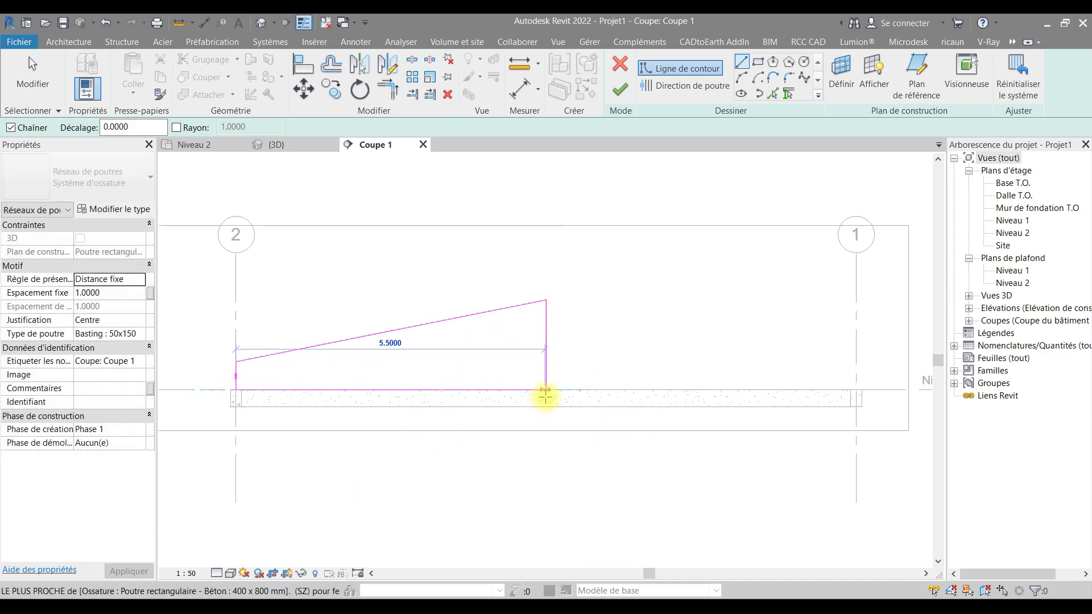
click(545, 392)
key(Escape)
key(Escape)
Mirror the end, sloped and base lines about the central vertical line, then delete that central line
drag(310, 335, 188, 455)
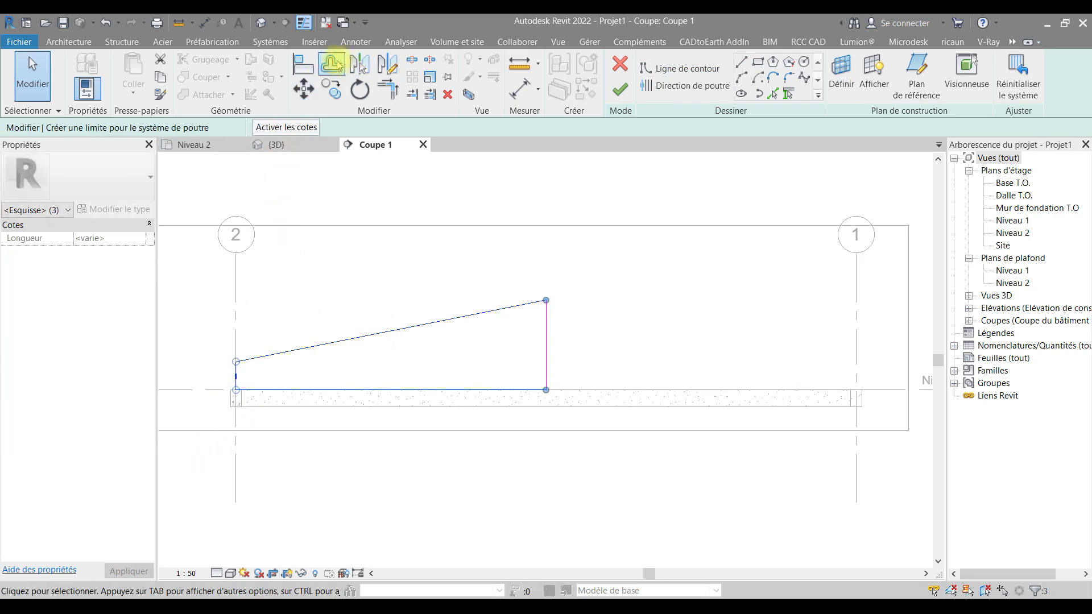
click(360, 64)
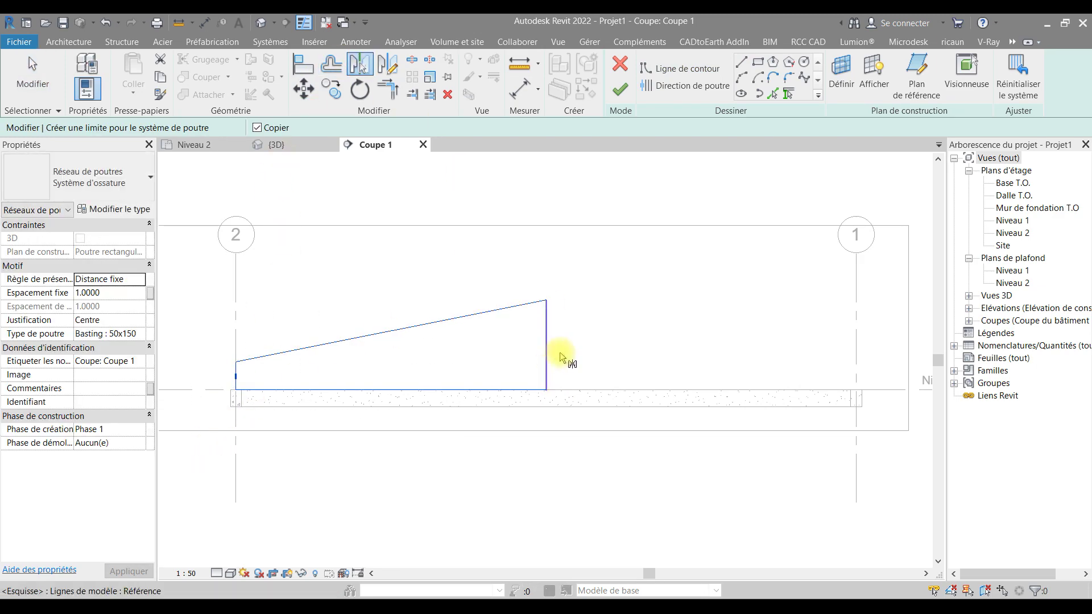
click(560, 357)
key(Escape)
key(Escape)
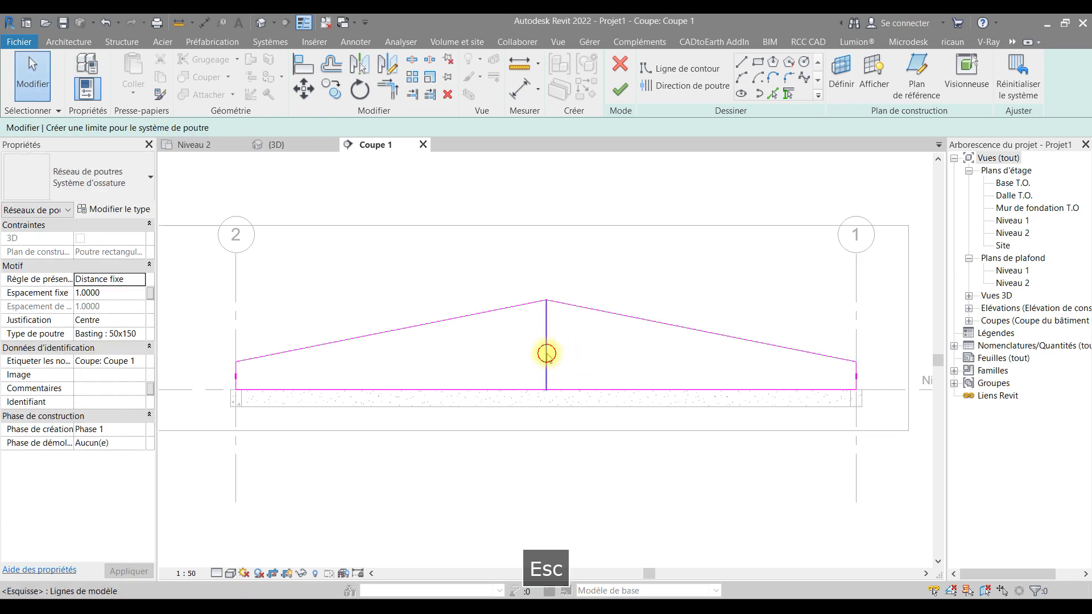
click(546, 354)
key(BackSpace)
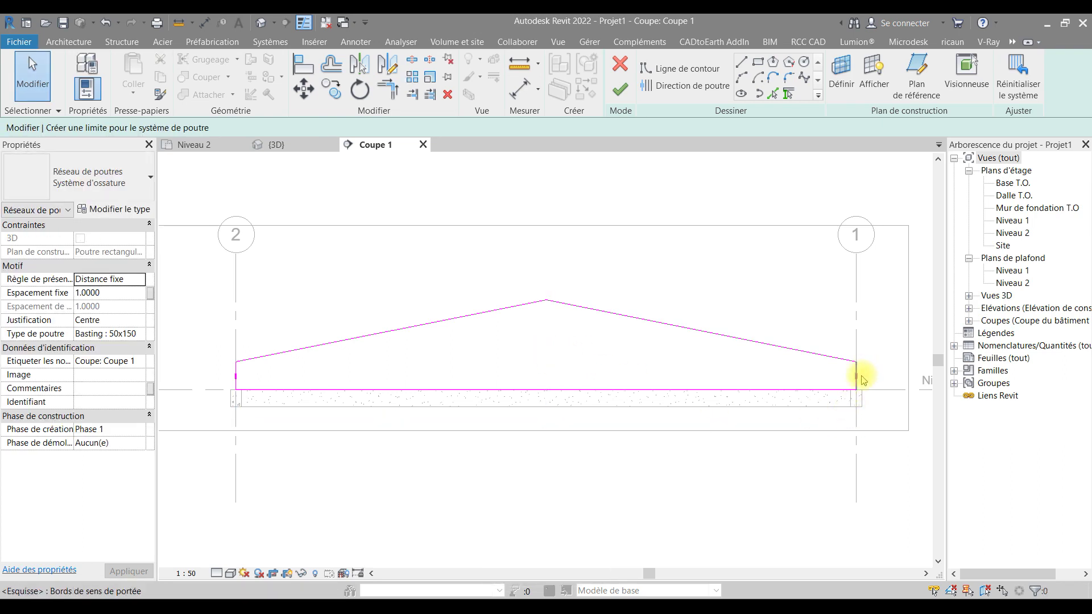
Set the beam direction along the vertical edge at grid 1 and finish the beam system with 1.0000 fixed spacing
click(676, 87)
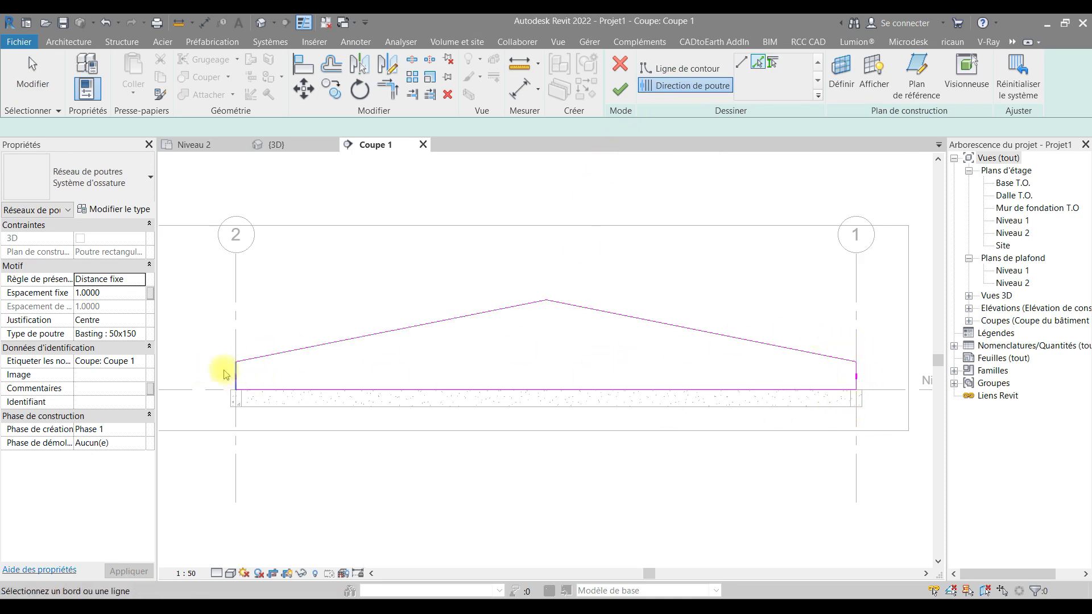
click(854, 379)
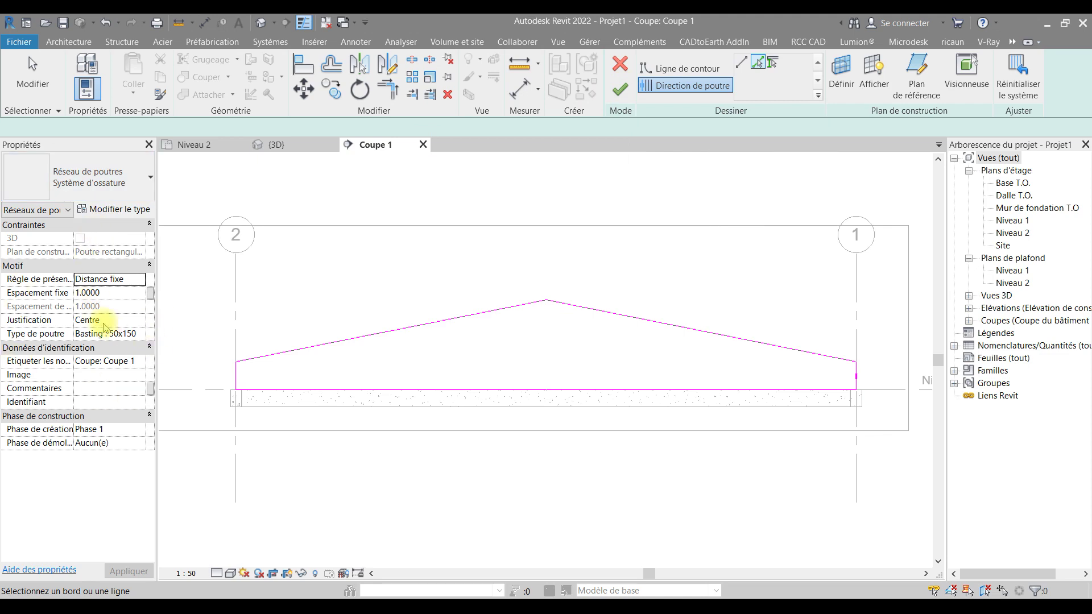
click(117, 293)
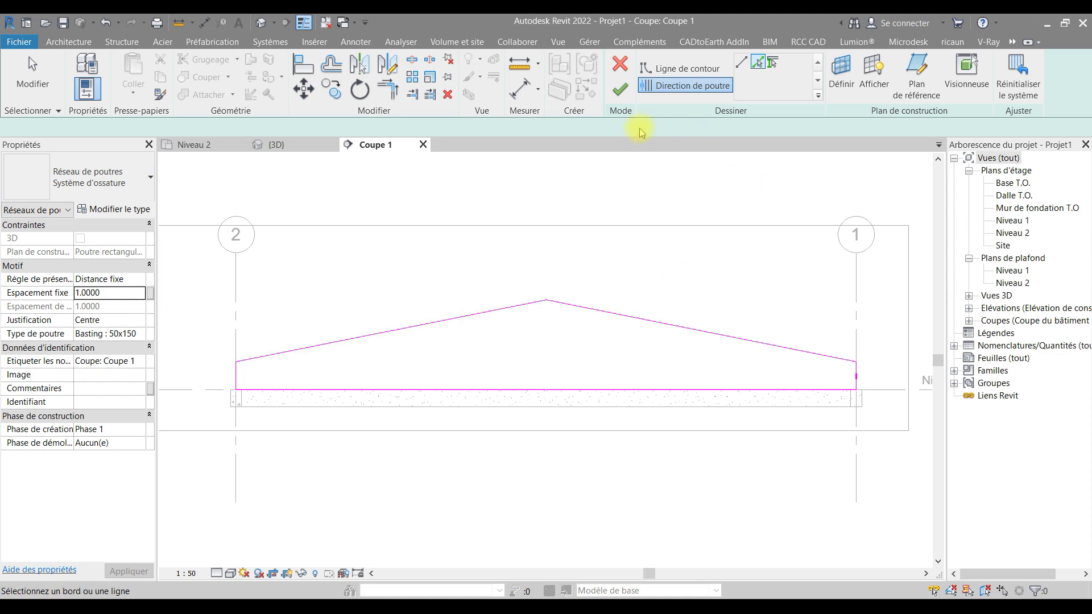
click(621, 91)
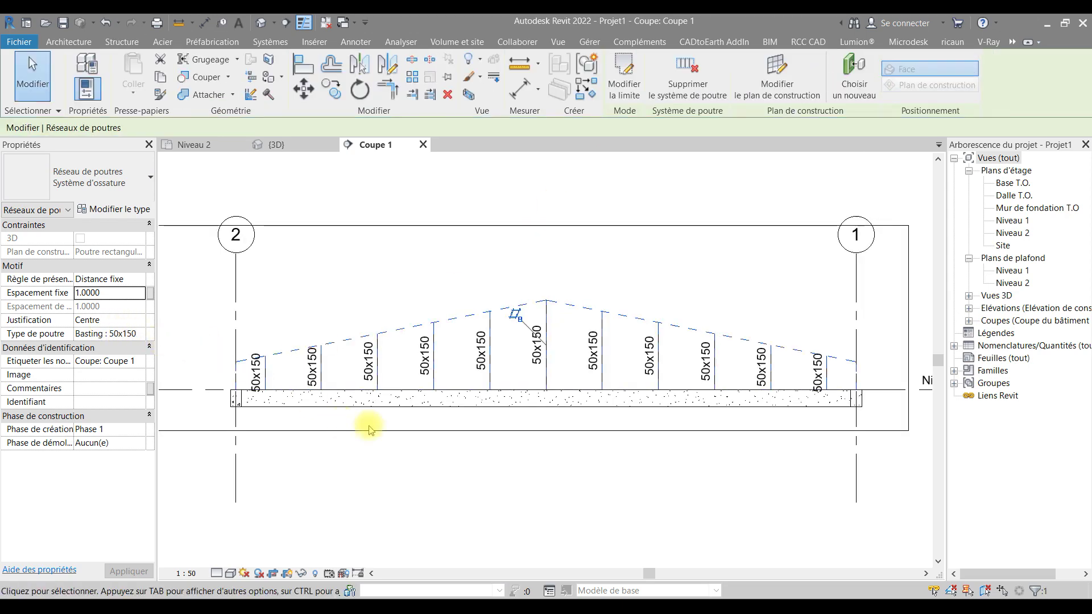
Set the section view's detail level to Elevé
click(216, 573)
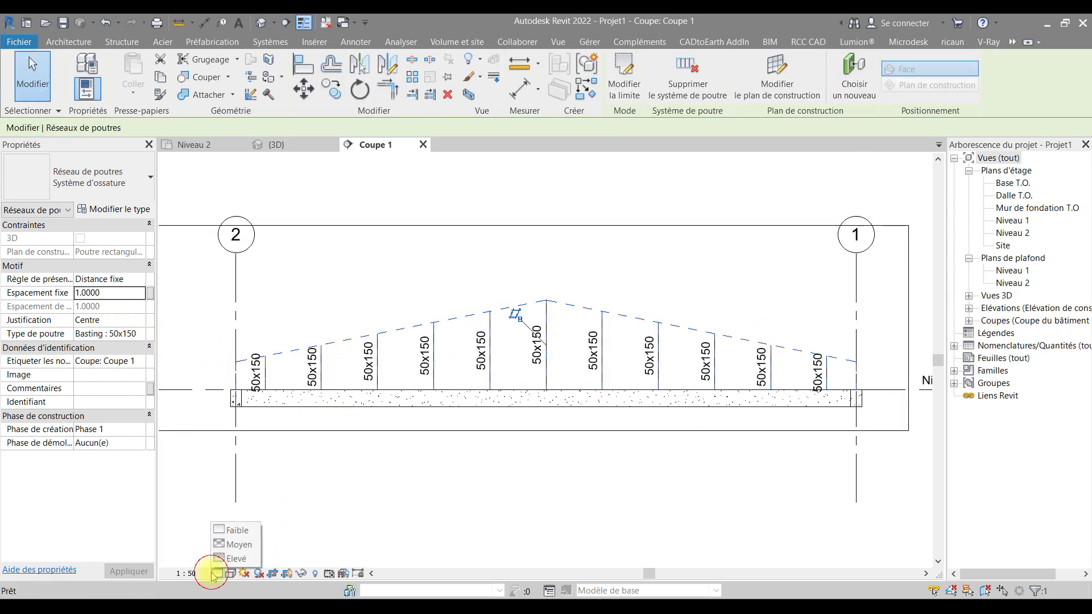
click(225, 556)
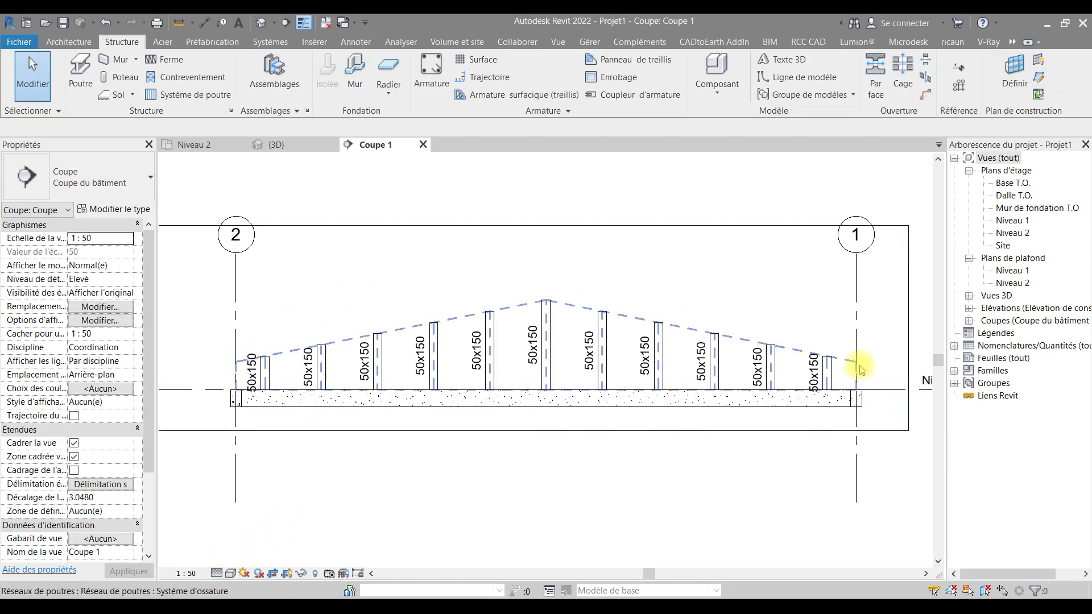
Start a structural beam and duplicate the Basting 50x150 type as 150*50
scroll(359, 427, up, 2)
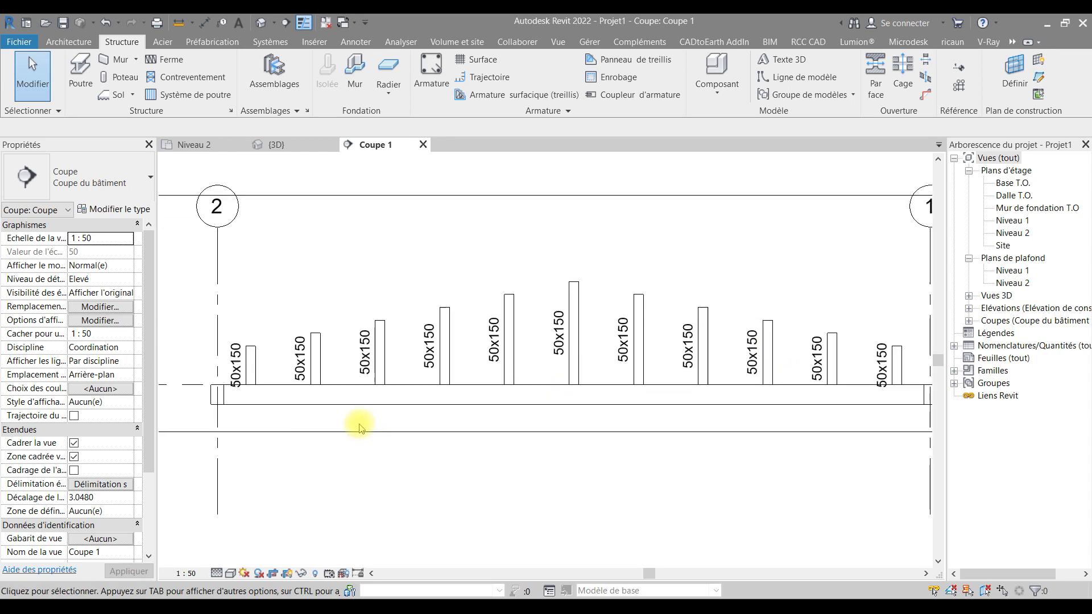
middle_drag(359, 426, 394, 434)
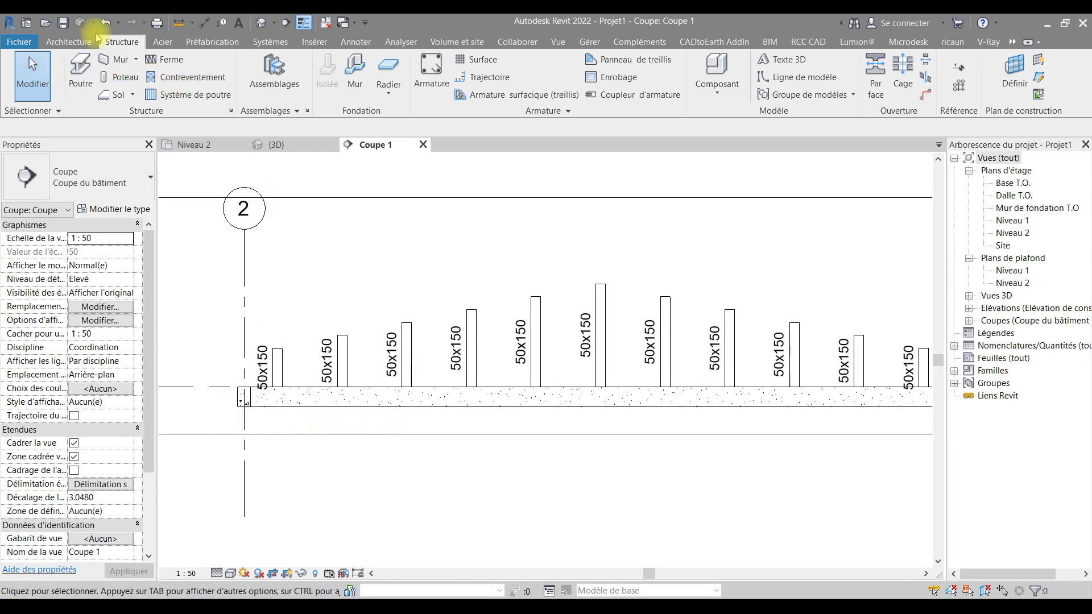
click(90, 85)
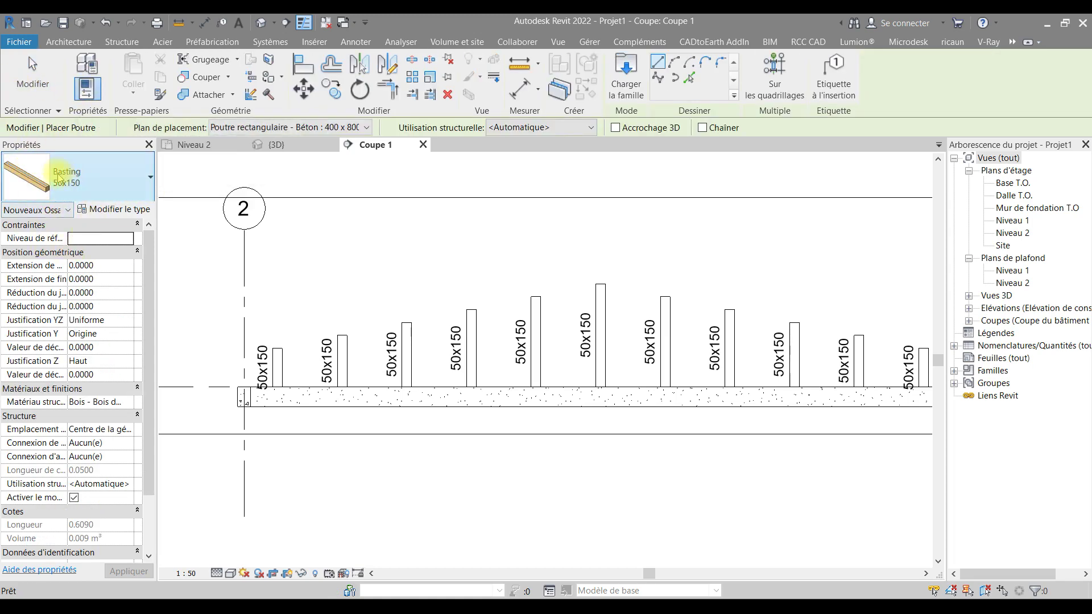
click(114, 209)
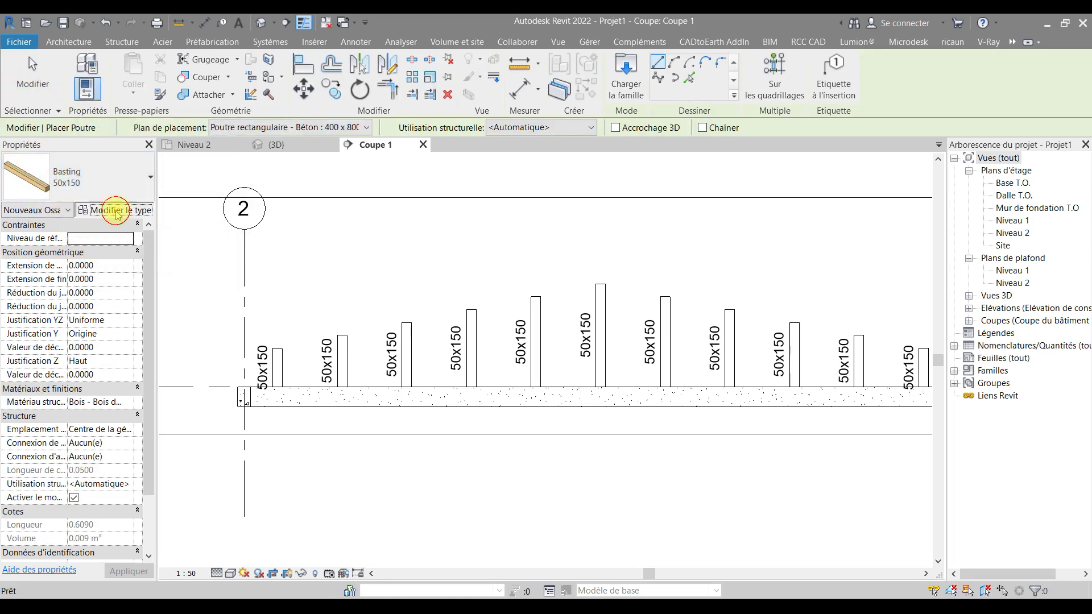
click(867, 164)
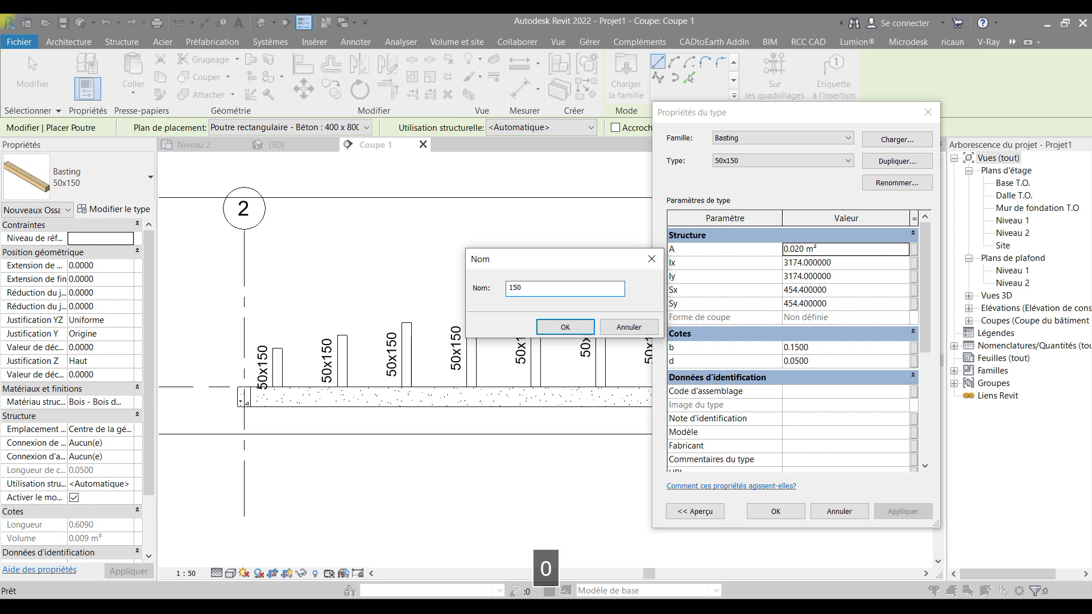
click(559, 328)
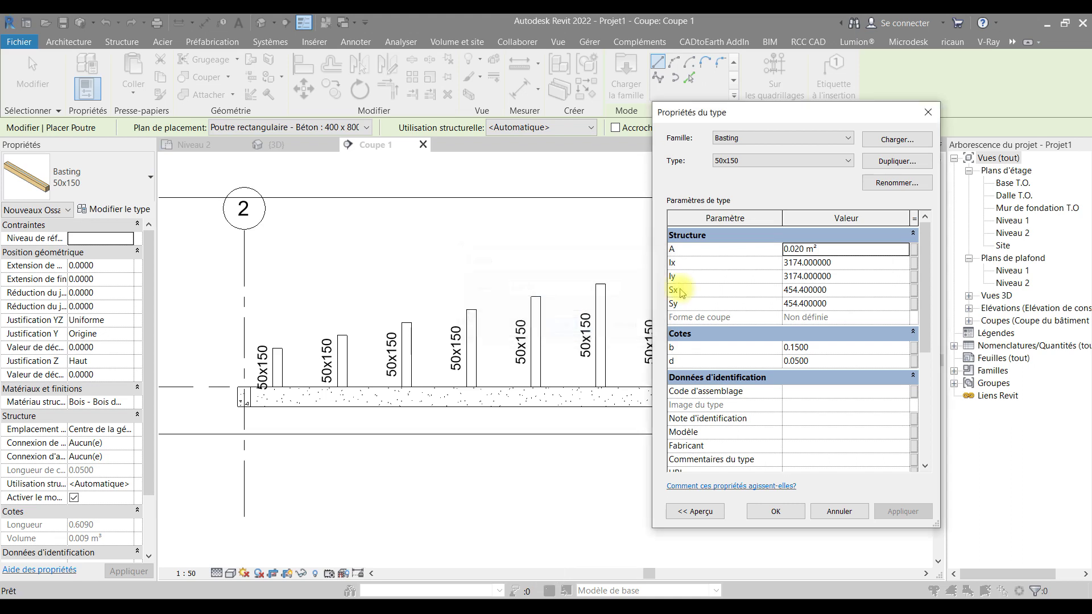
Set the duplicated type's dimensions to b 0.0500 and d 0.15 and accept the type
click(839, 347)
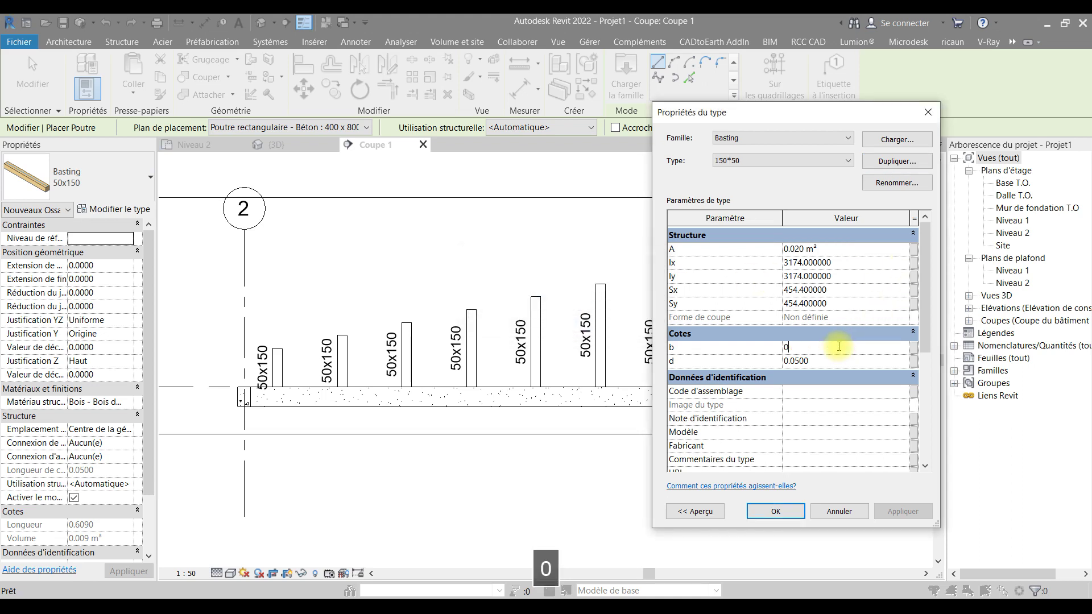
click(832, 358)
text(1)
key(BackSpace)
text(0.)
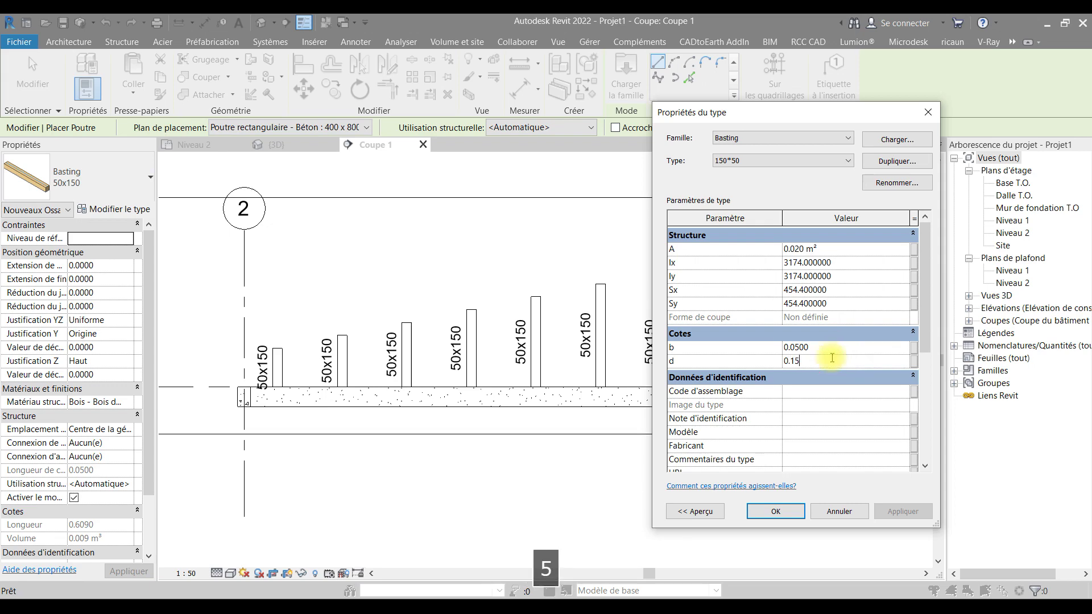
click(788, 512)
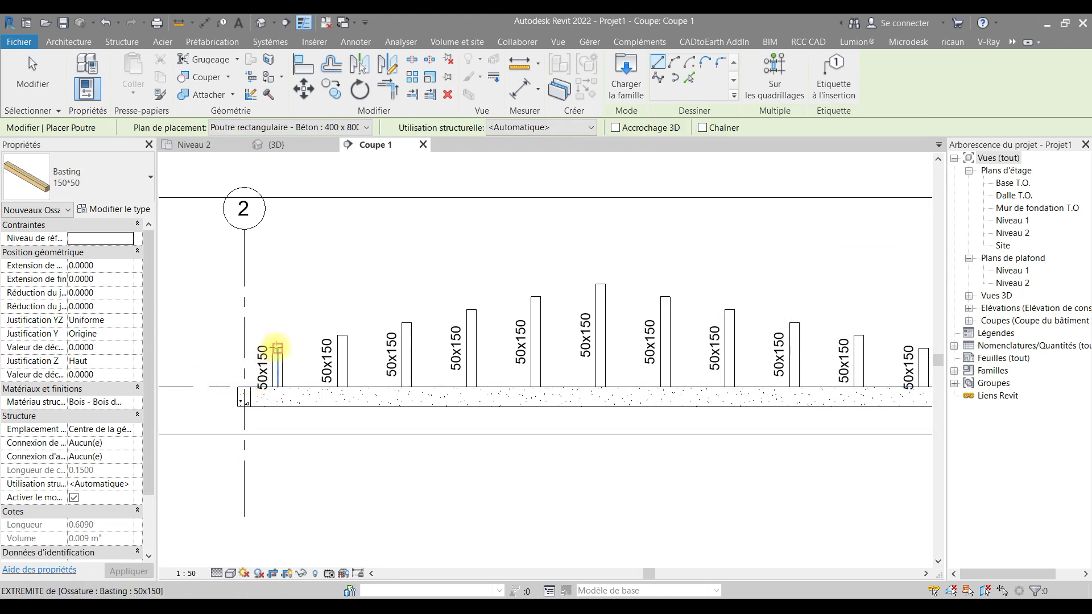
Draw a sloped 150*50 beam about 5.62 m long from the top of the central upright down to grid 2
click(603, 284)
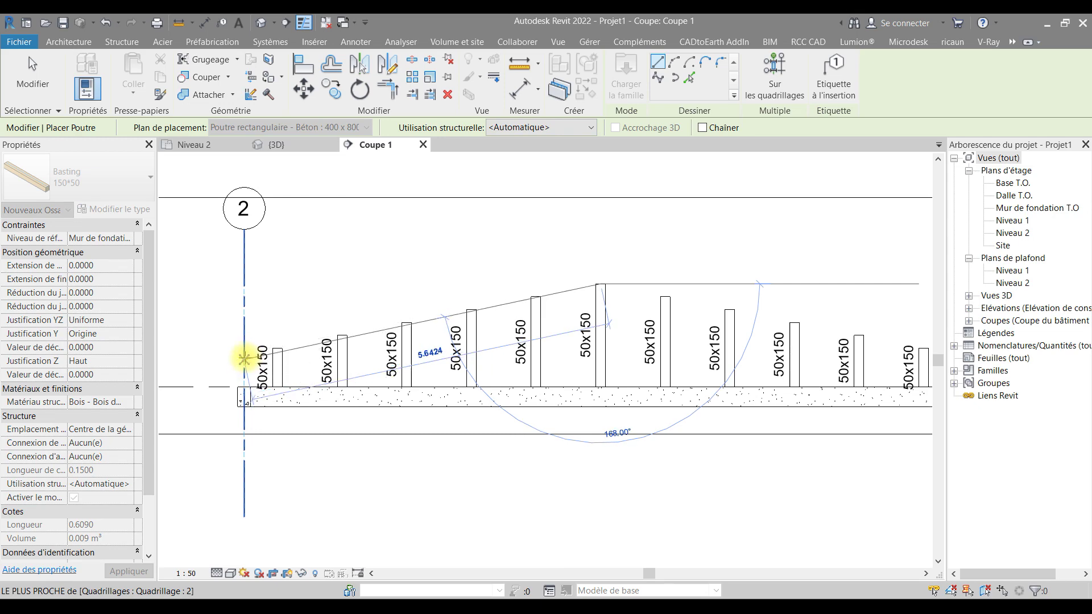
scroll(243, 387, up, 1)
scroll(243, 387, up, 1)
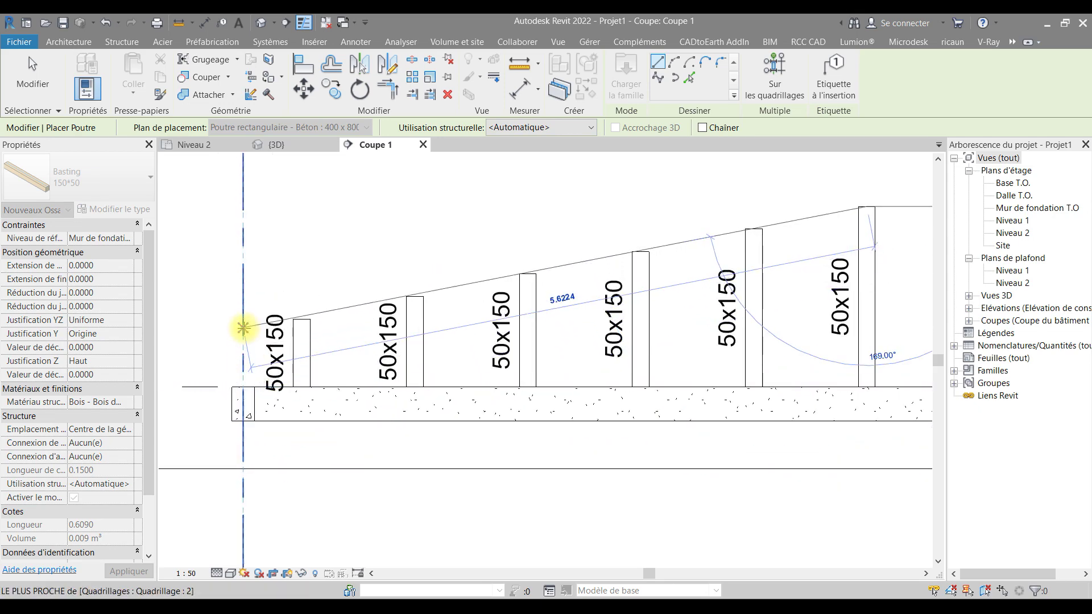
click(243, 328)
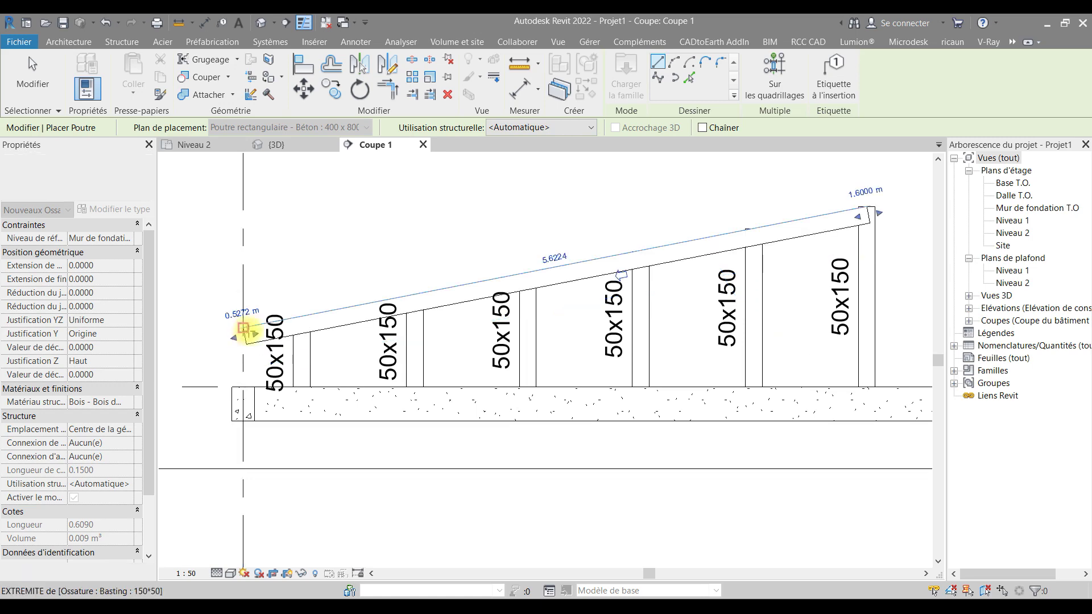
scroll(254, 330, down, 3)
middle_drag(390, 360, 278, 365)
key(Escape)
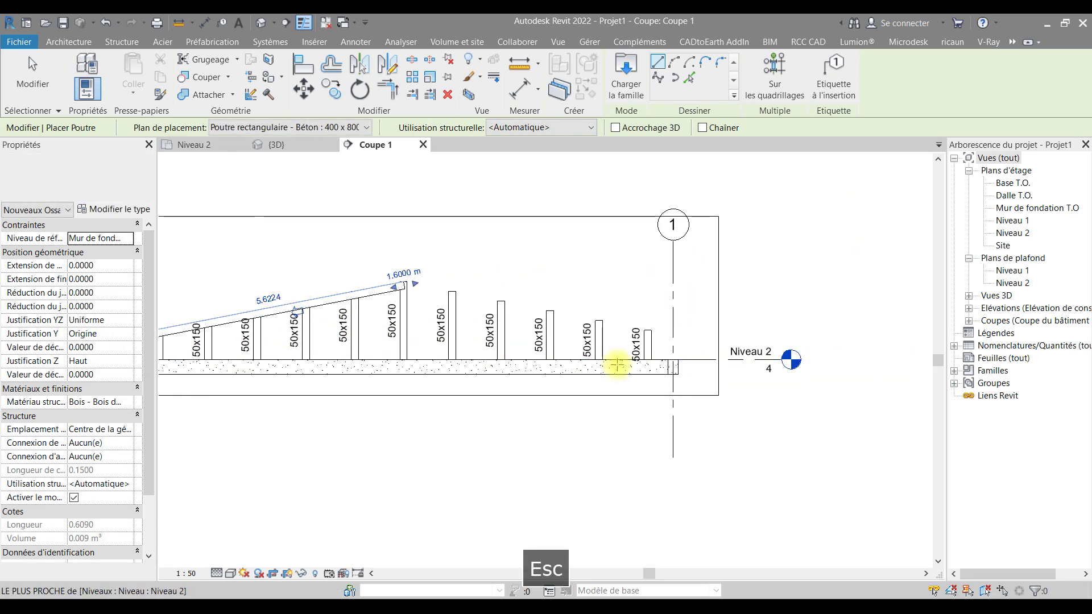
Draw the opposite sloped 150*50 beam from the apex to the top of the last upright near grid 1
scroll(404, 284, up, 2)
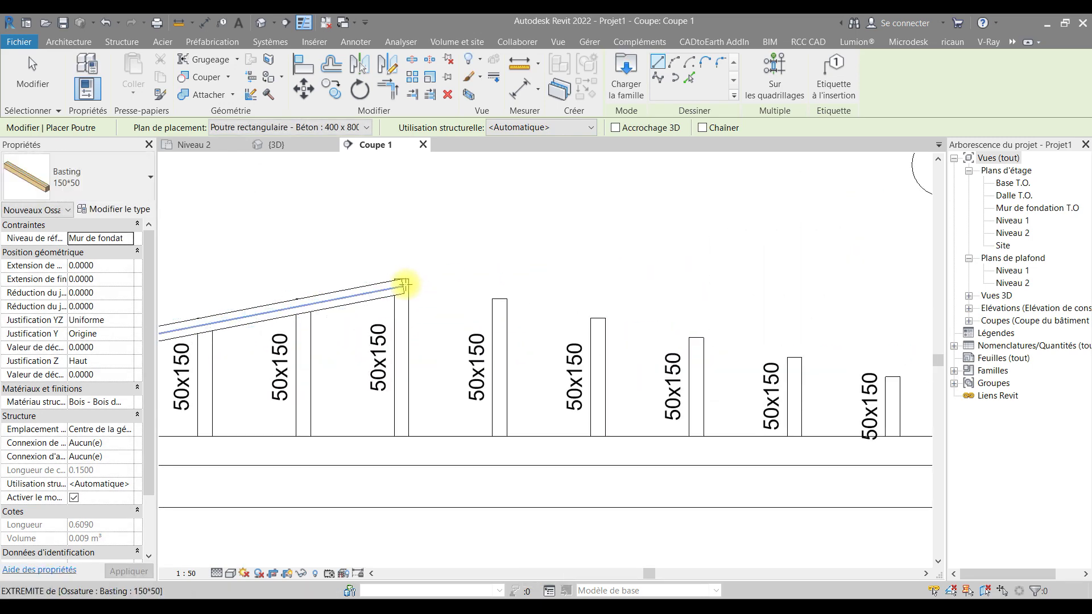
click(402, 279)
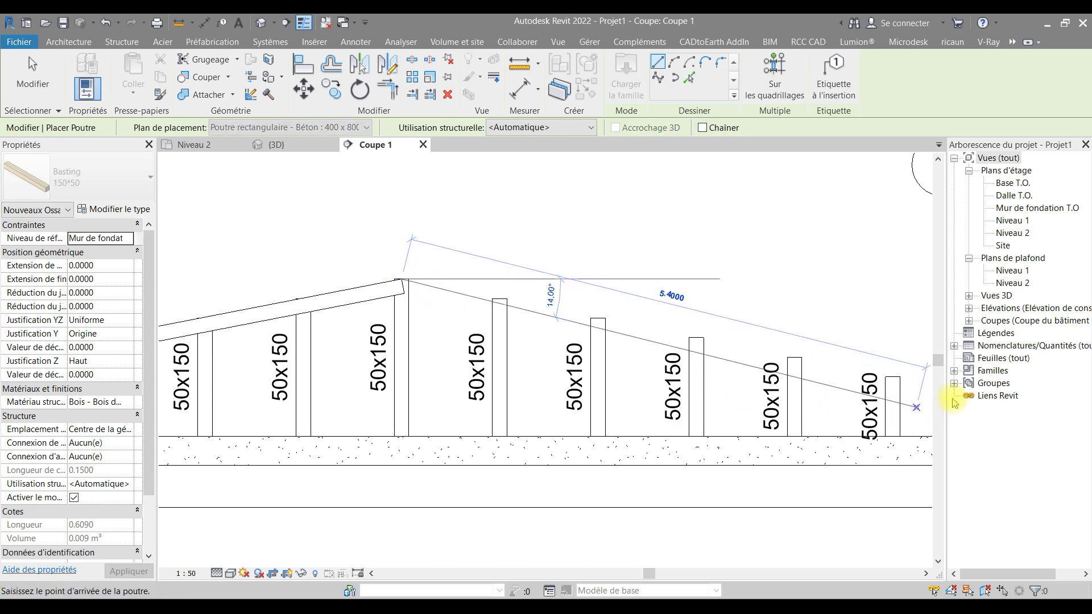
click(890, 377)
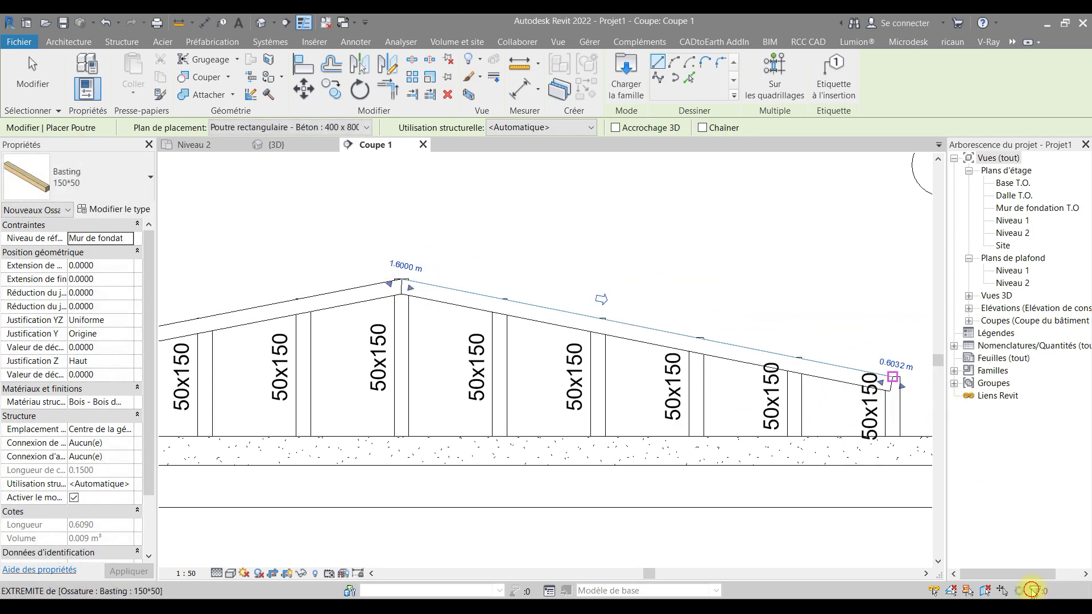
Draw a horizontal 150*50 bottom beam along Niveau 2 from grid 2 to grid 1 and end beam placement
scroll(616, 420, down, 2)
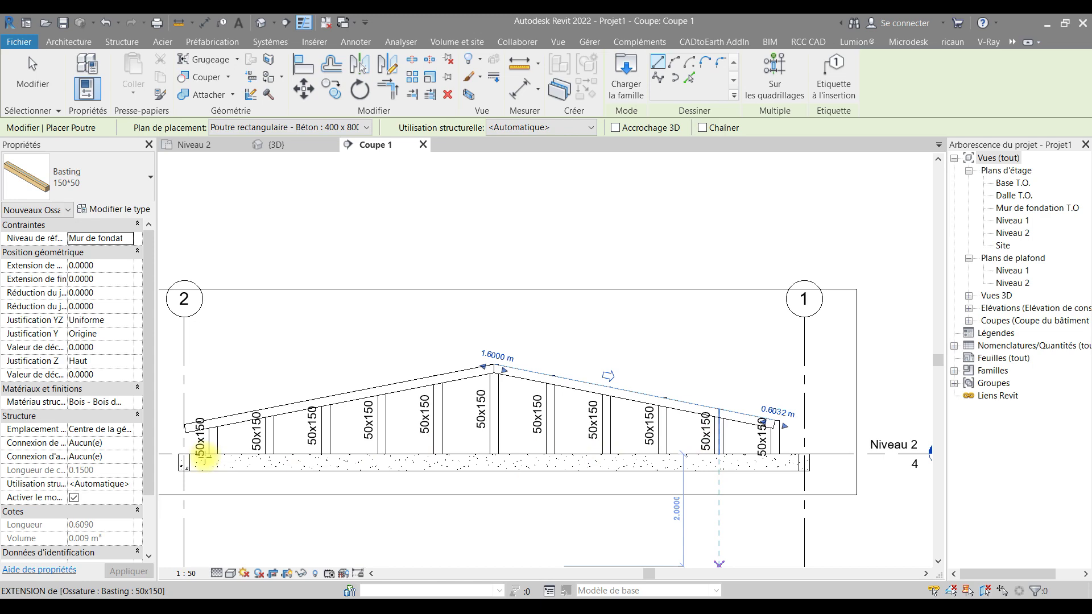
scroll(193, 466, up, 3)
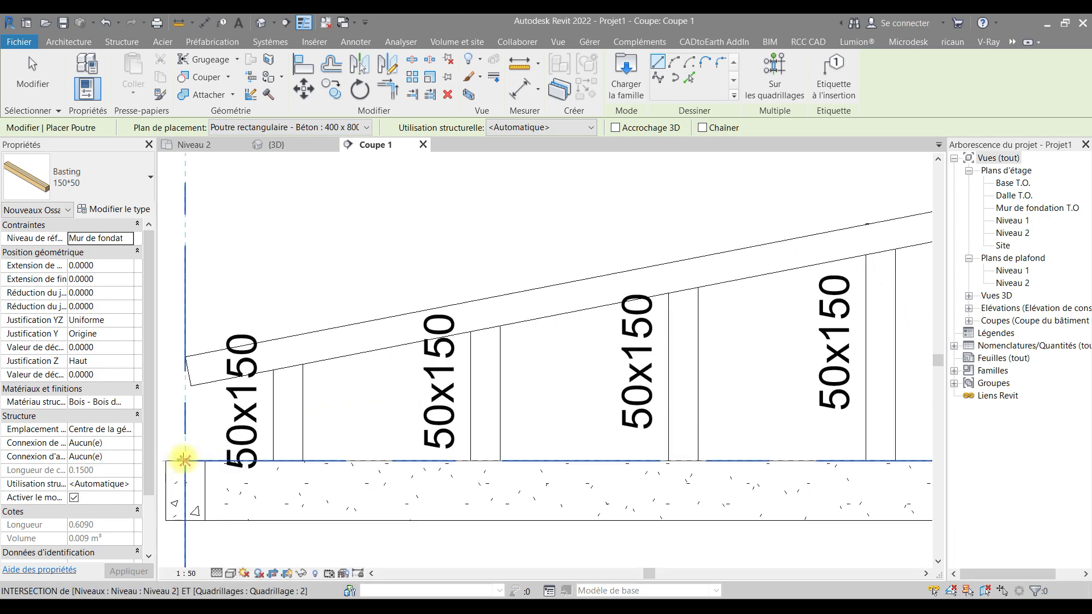
click(189, 459)
scroll(188, 455, down, 4)
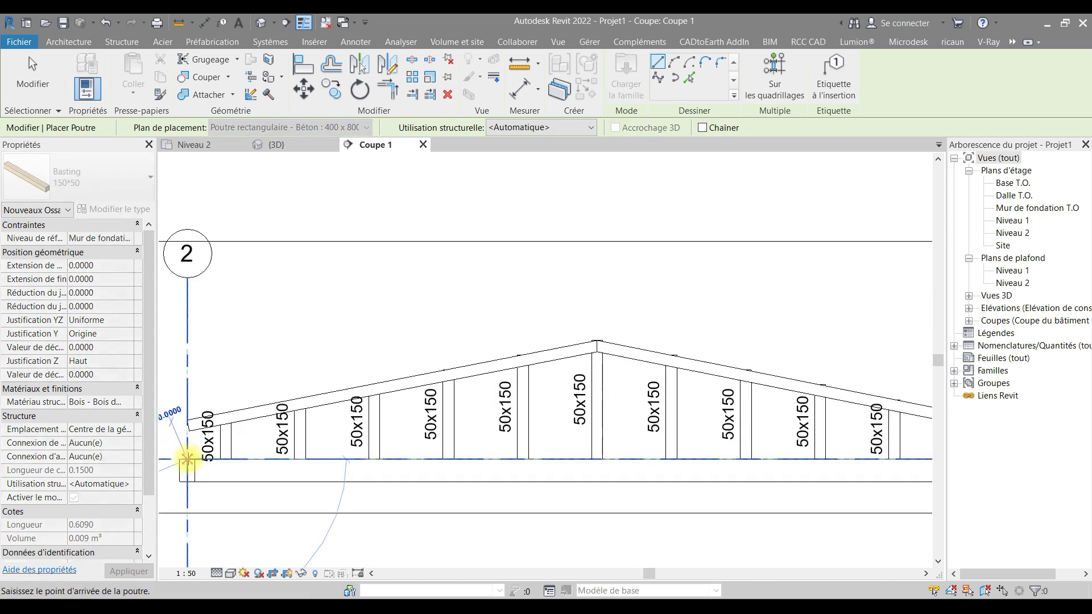
scroll(705, 454, up, 4)
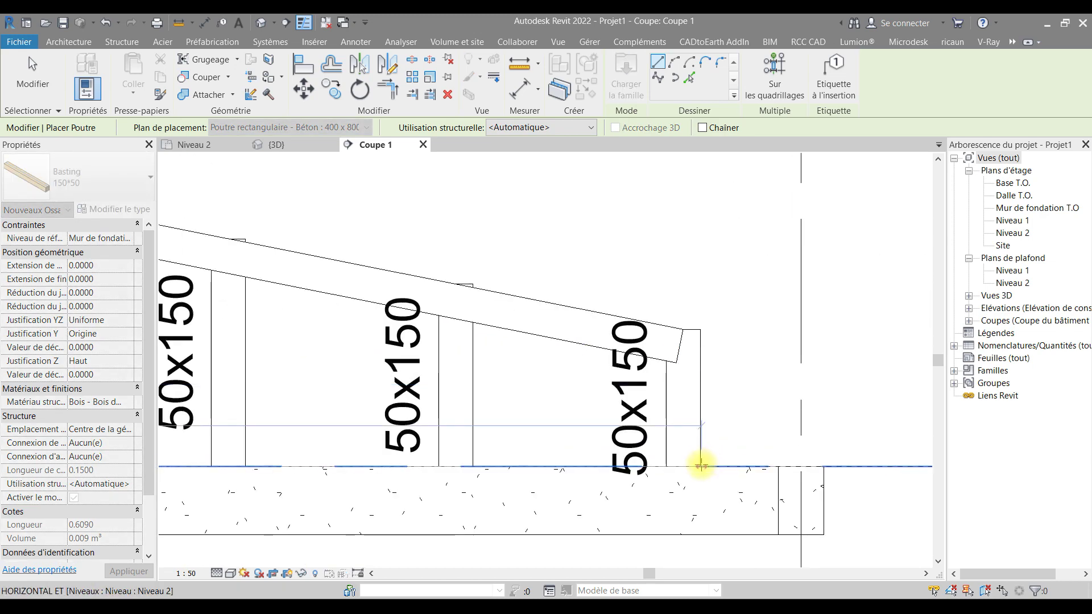
click(802, 466)
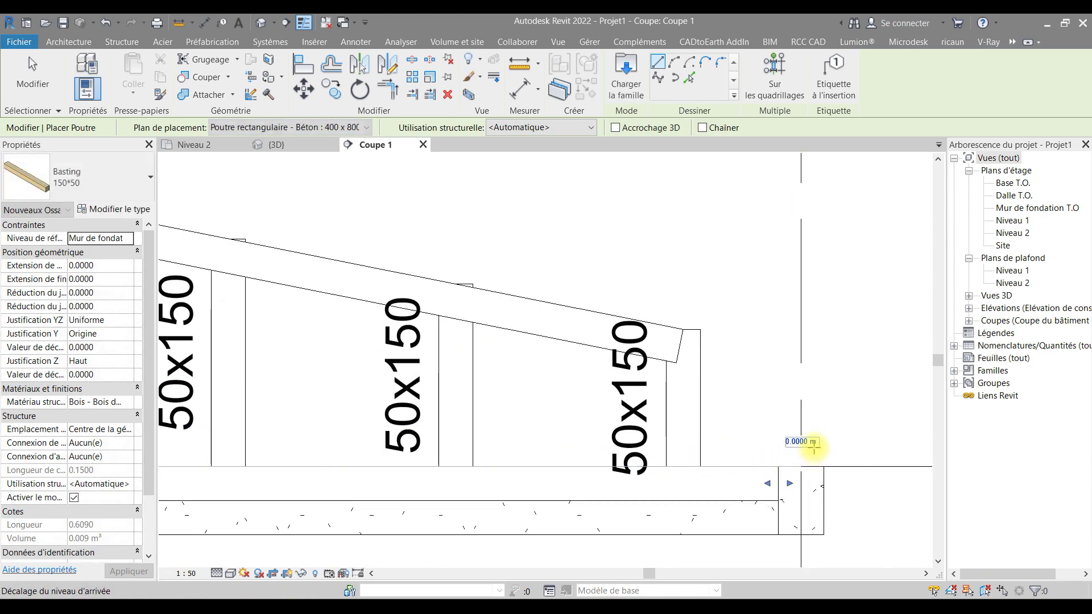
scroll(799, 455, down, 3)
key(Escape)
key(Escape)
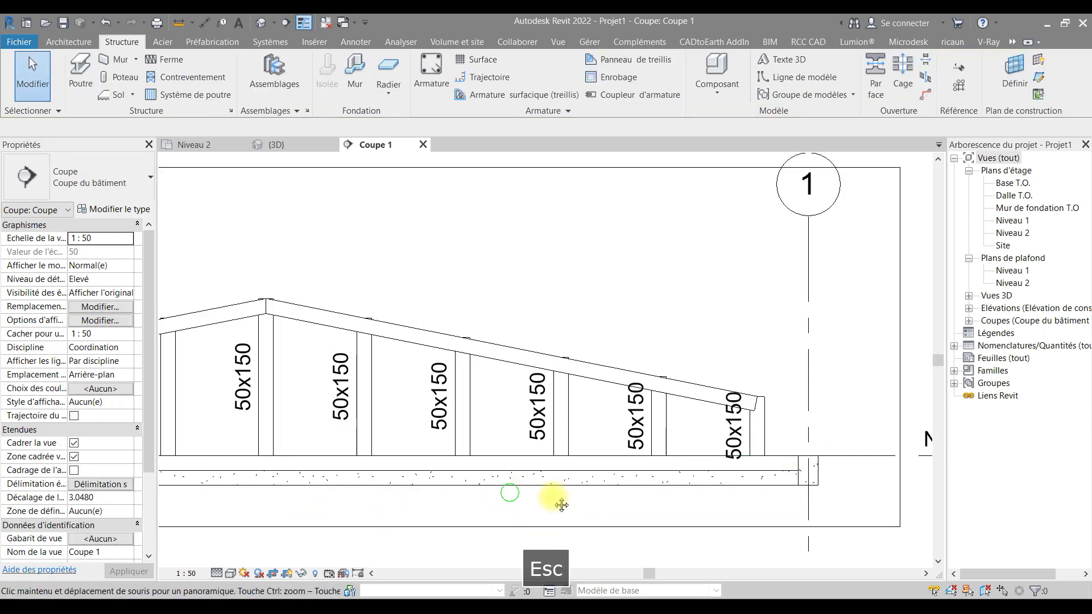
Raise the bottom timber beam above the concrete beam with a Z offset value of 0.15
middle_drag(519, 500, 798, 519)
middle_drag(439, 502, 720, 510)
key(Escape)
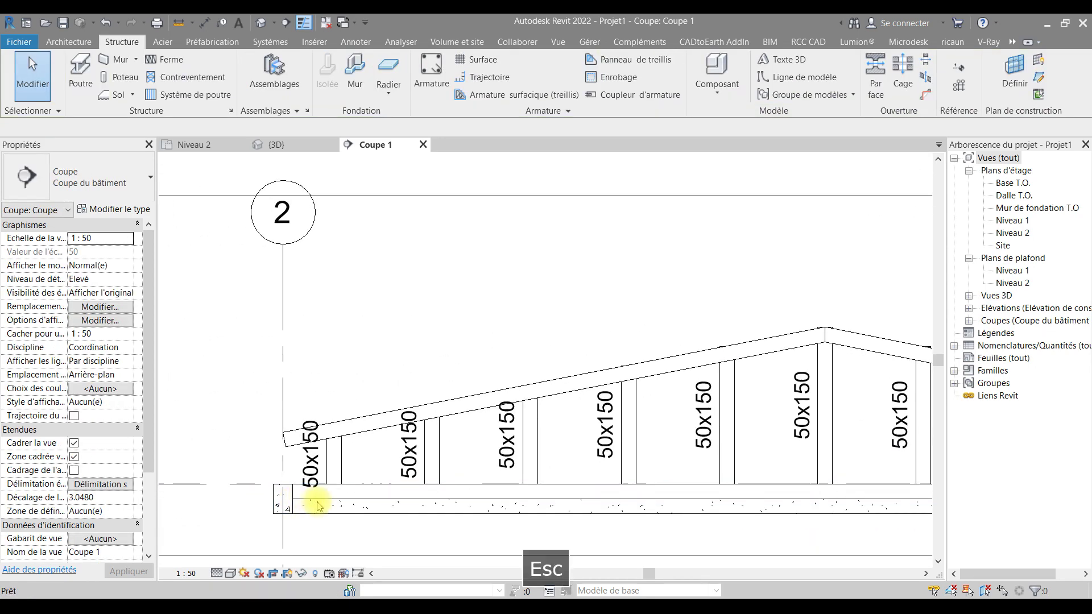
click(322, 504)
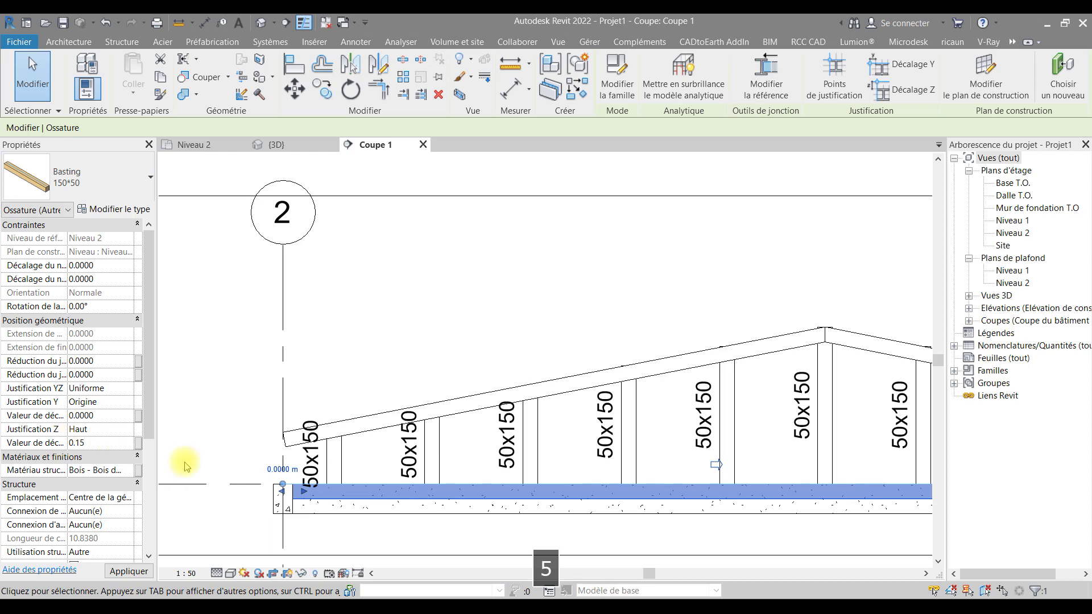
Extend the bottom timber beam's end to grid 2
scroll(333, 528, up, 1)
scroll(333, 529, up, 1)
scroll(216, 450, up, 2)
drag(245, 424, 239, 415)
scroll(525, 418, down, 2)
middle_drag(524, 417, 374, 441)
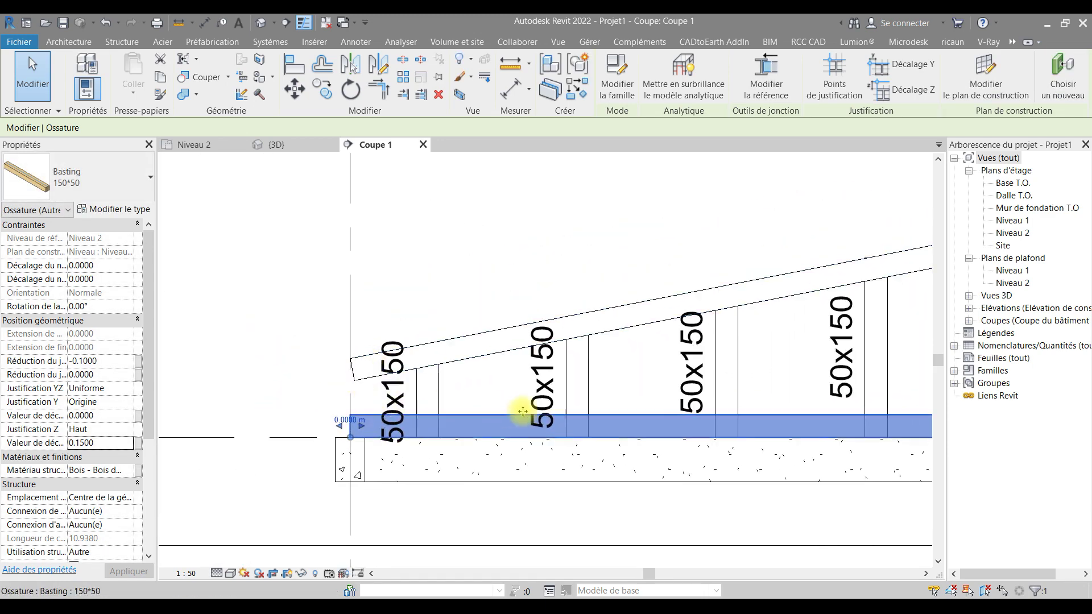
Extend the lower end of the sloped beam and the end of the bottom beam to grid 1
scroll(523, 412, down, 2)
middle_drag(522, 410, 292, 409)
middle_drag(796, 455, 287, 453)
scroll(561, 396, up, 2)
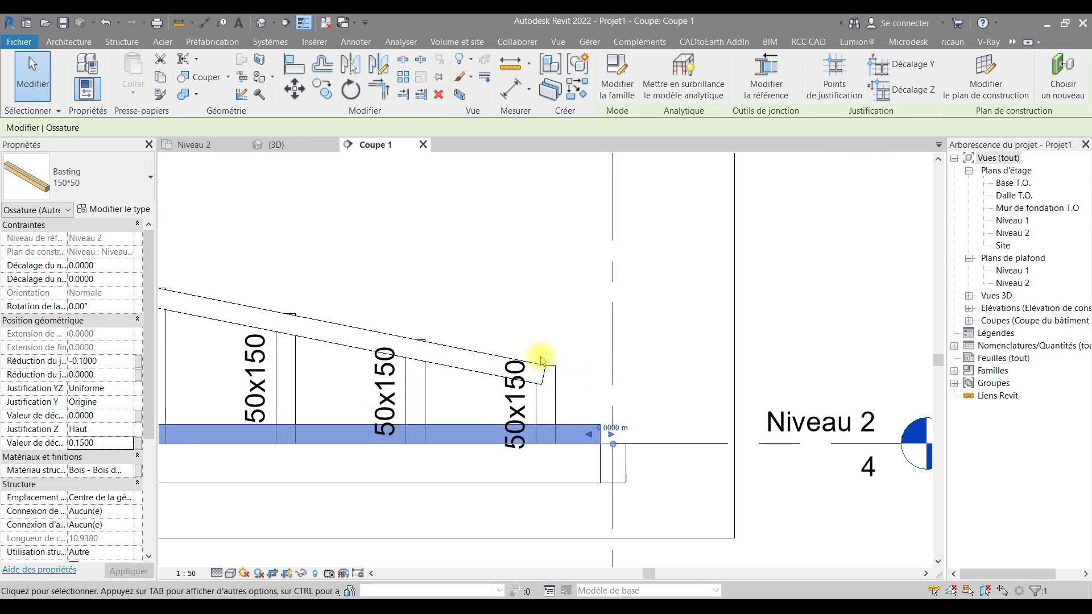
click(533, 374)
drag(553, 380, 604, 402)
click(591, 434)
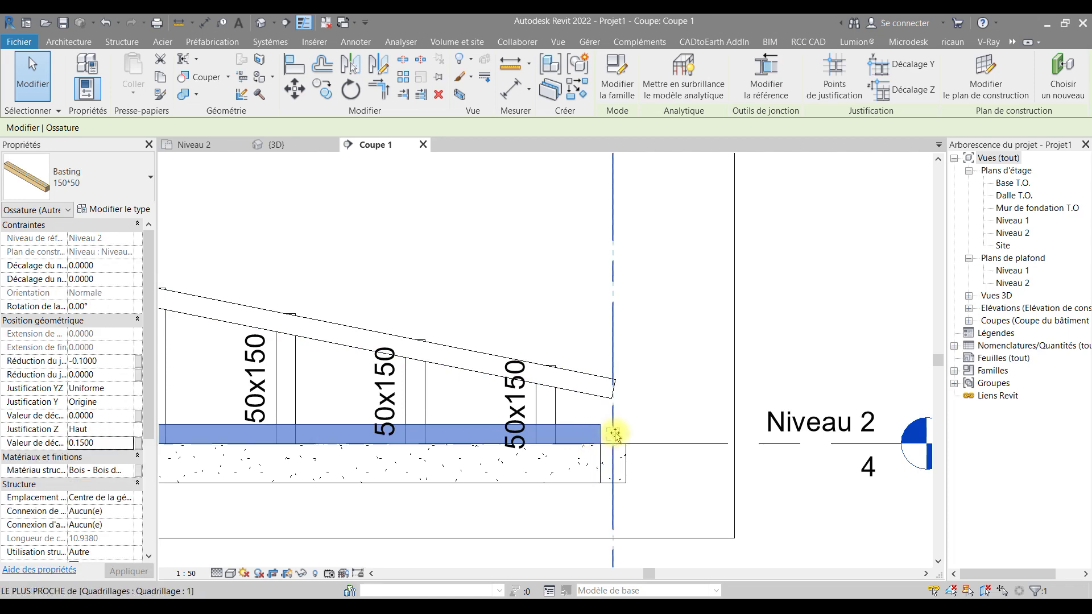
click(651, 392)
Draw a horizontal 150*50 beam about 0.50 m above Niveau 2, from the third upright after grid 2 to the second upright past the centre
scroll(652, 398, down, 3)
scroll(648, 392, down, 2)
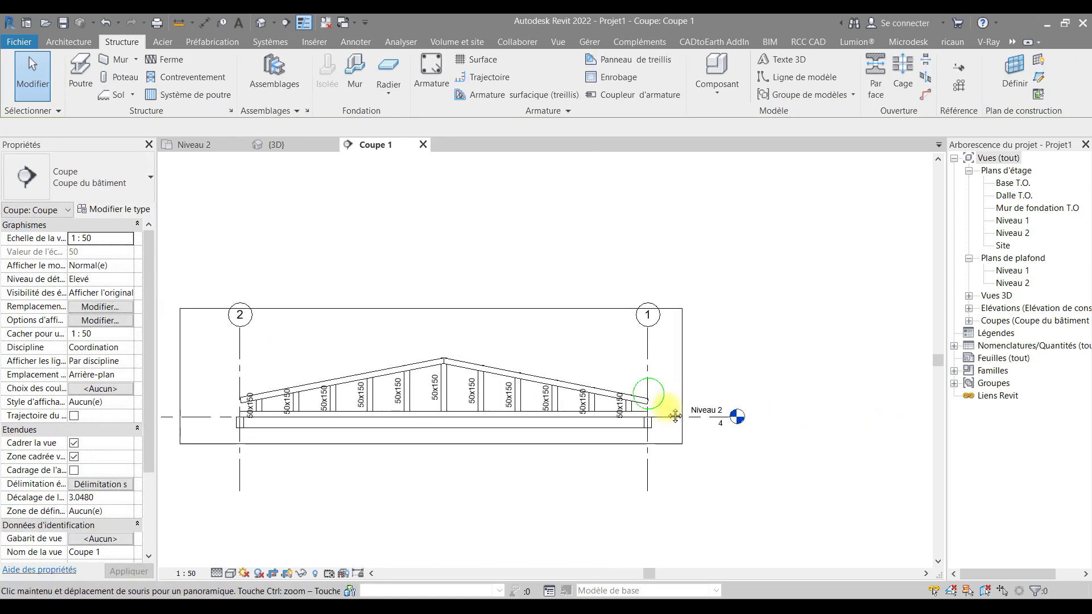
scroll(273, 402, up, 4)
middle_drag(520, 424, 400, 422)
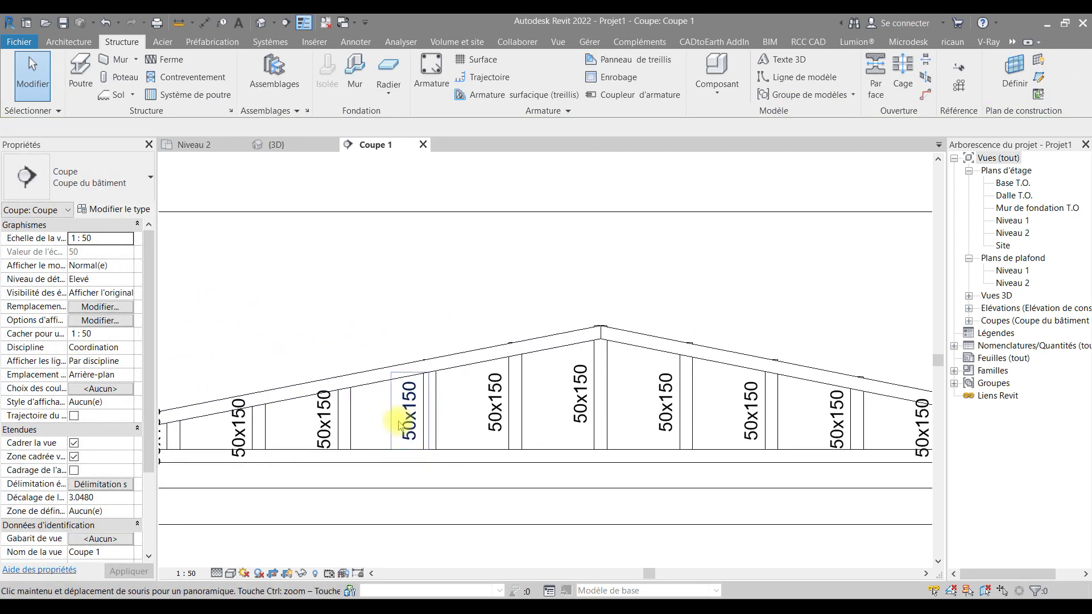
middle_drag(450, 275, 435, 273)
click(84, 69)
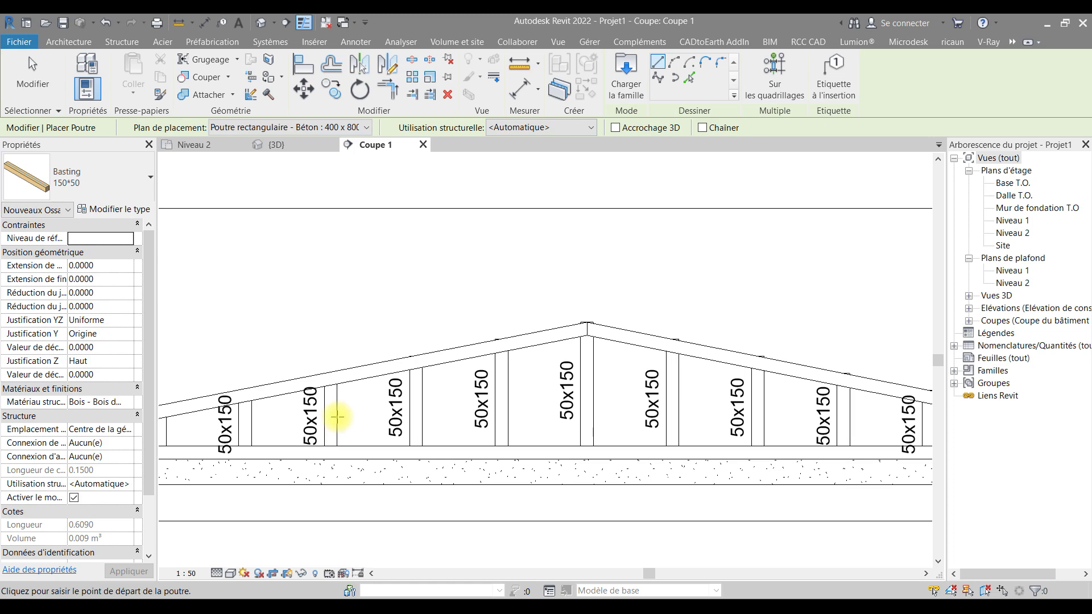
scroll(310, 430, up, 2)
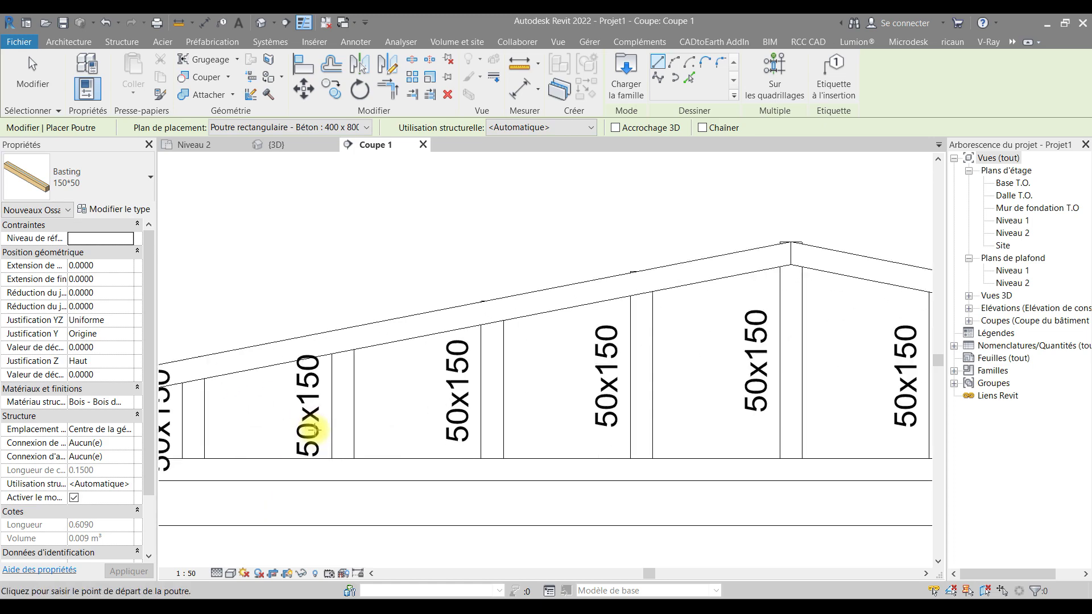
click(342, 401)
scroll(399, 391, down, 3)
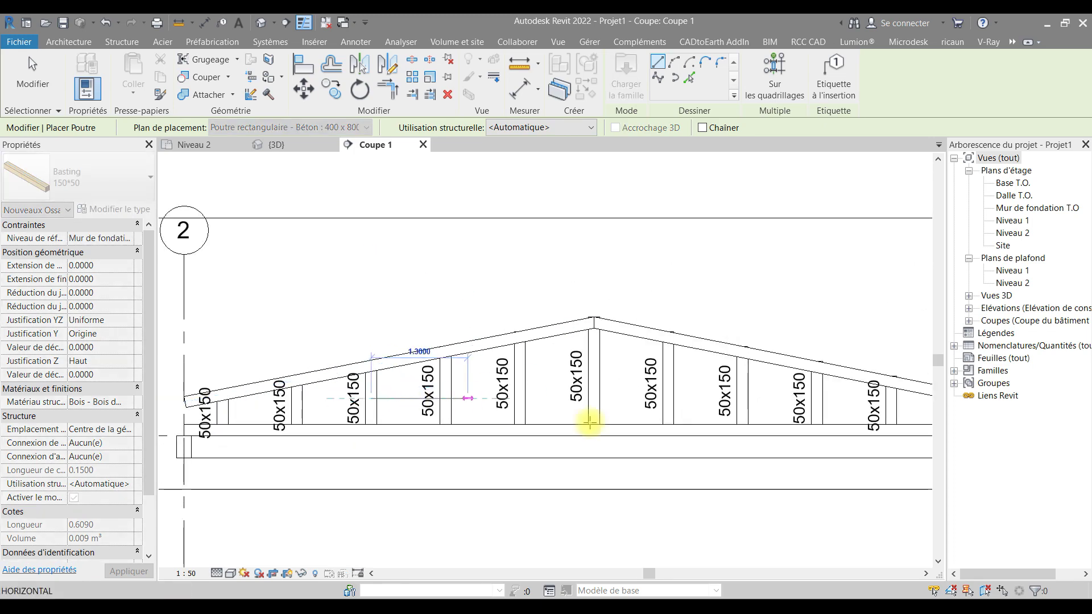
click(742, 398)
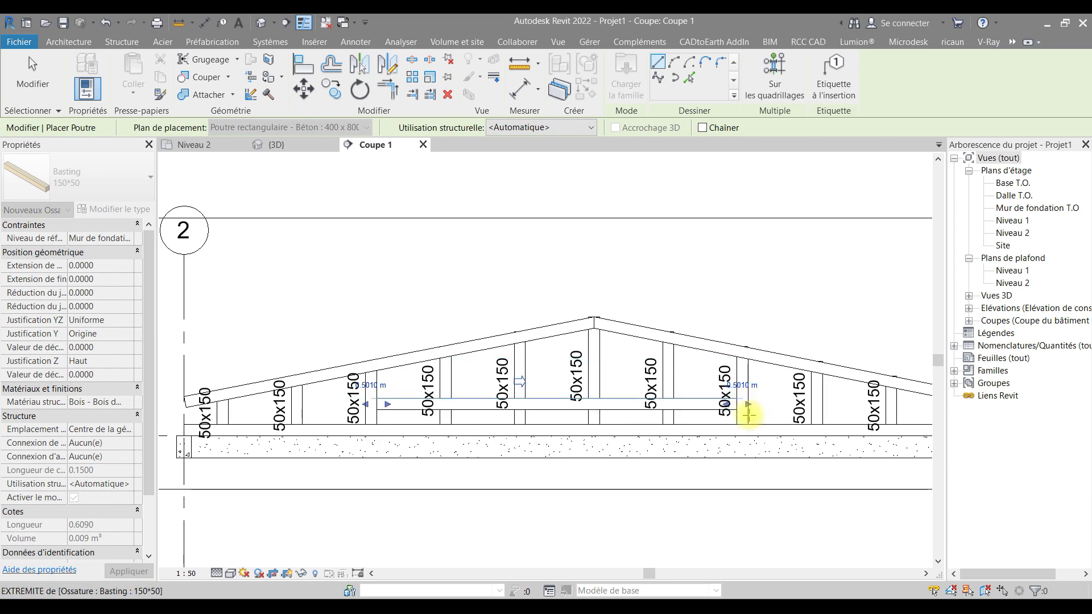
Stretch both ends of the intermediate tie to the outer faces of its end uprights and set its Z offset value to 0.15
key(Escape)
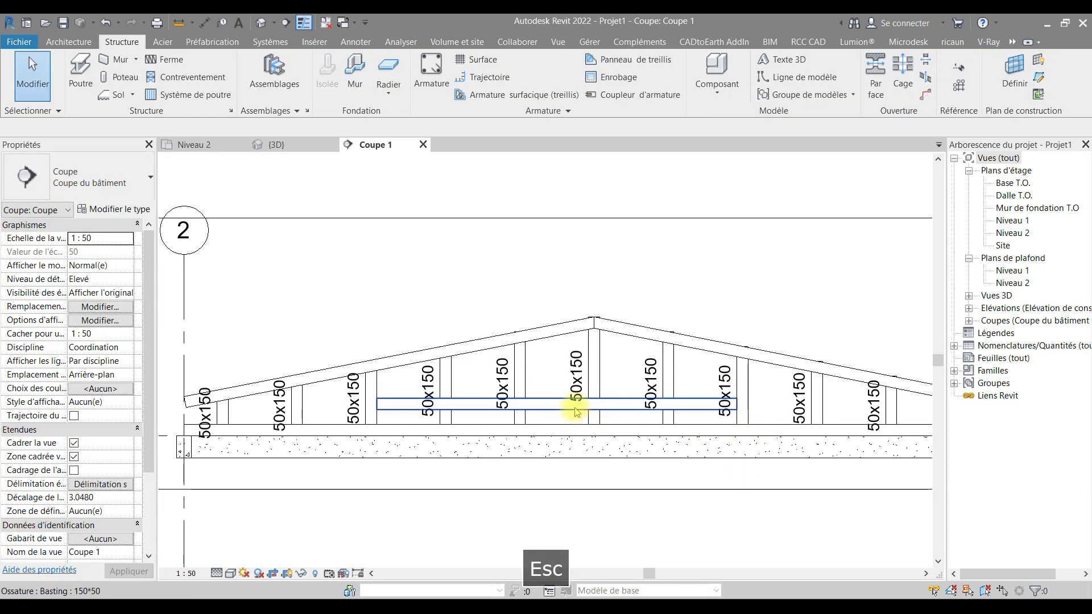
click(752, 404)
drag(755, 405, 742, 405)
mouse_move(367, 409)
mouse_down()
mouse_move(357, 405)
mouse_move(382, 402)
mouse_up()
scroll(356, 405, up, 3)
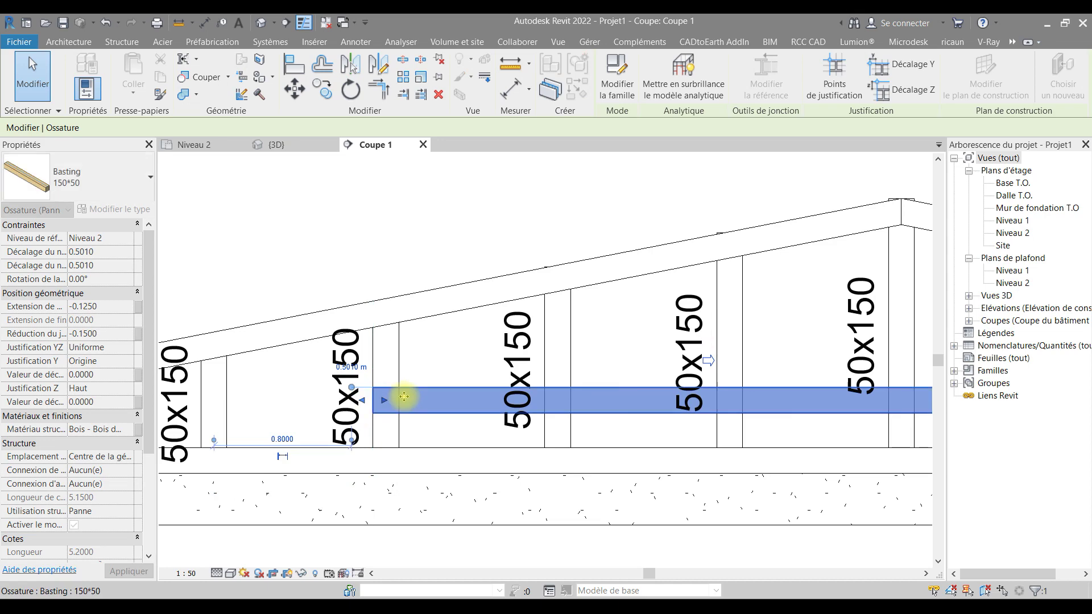
scroll(495, 403, down, 3)
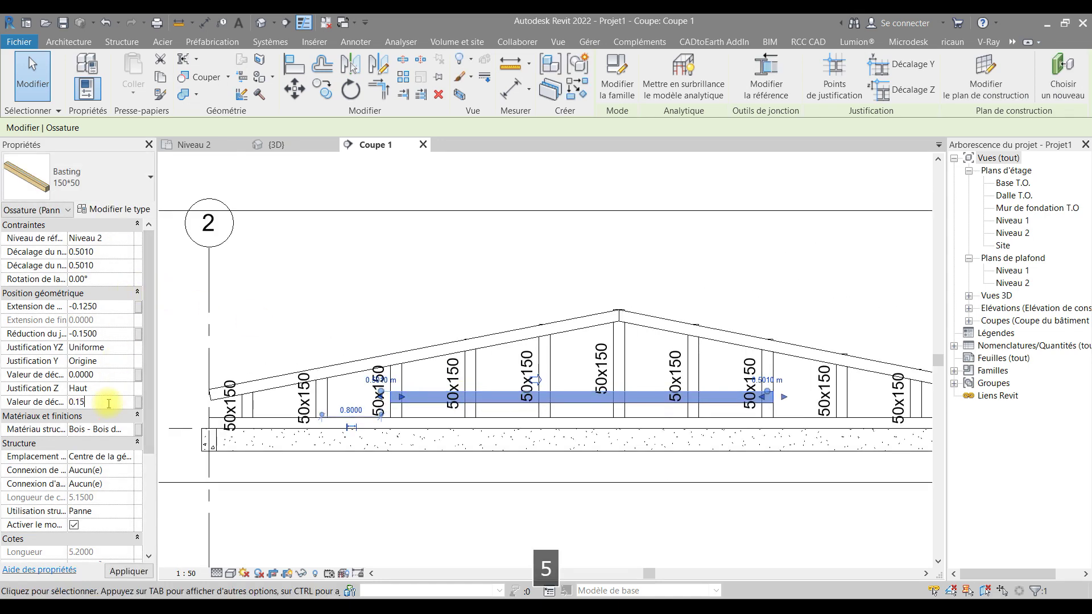
key(Return)
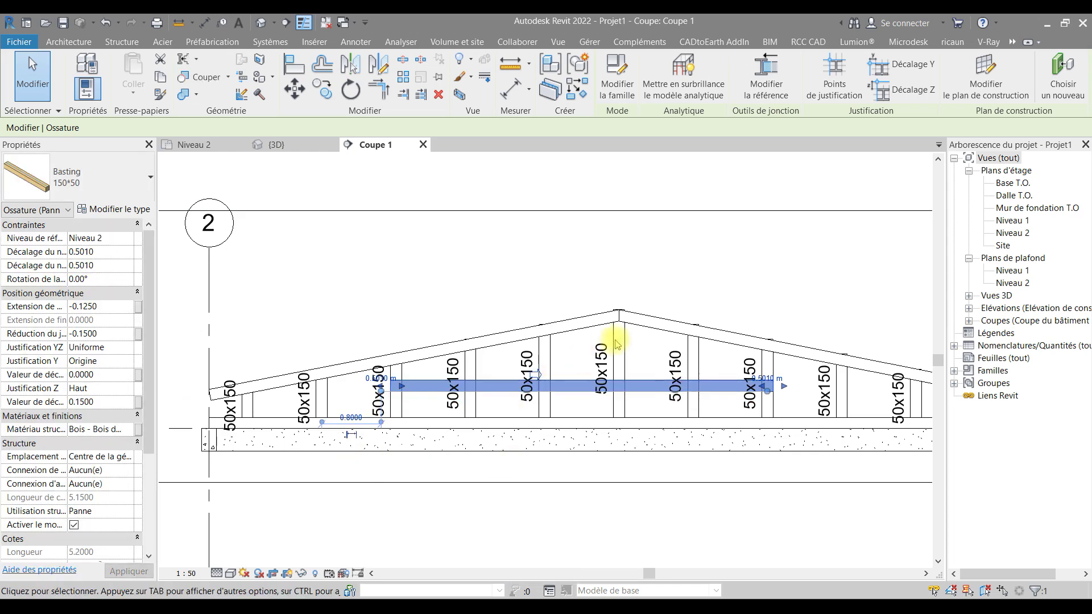
Shorten the tie's end nearest grid 2 to the outer face of the fourth upright after grid 2
drag(403, 386, 470, 387)
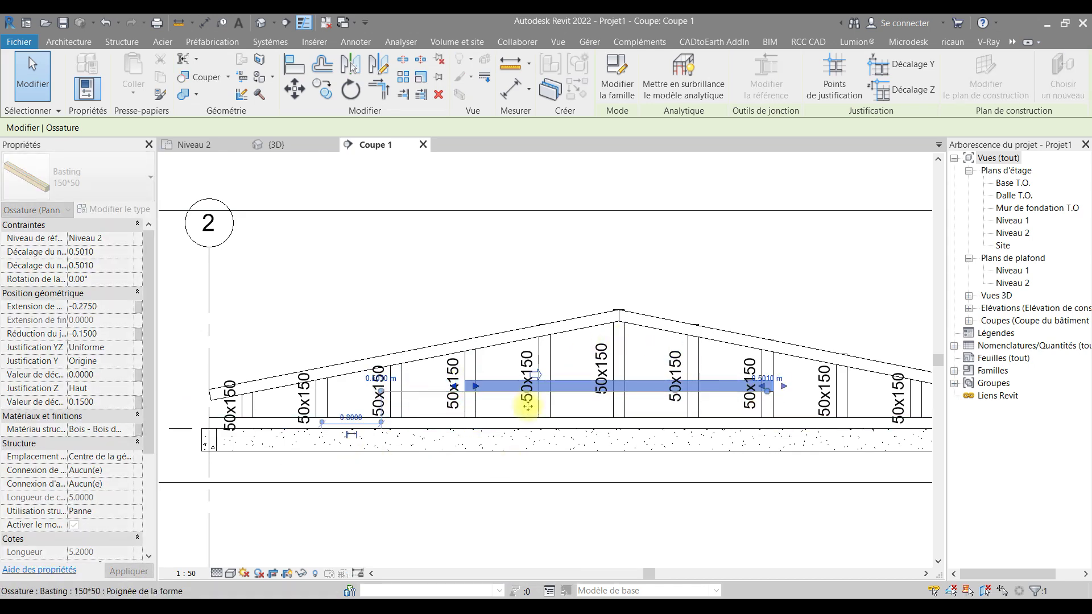
key(Escape)
scroll(666, 442, down, 3)
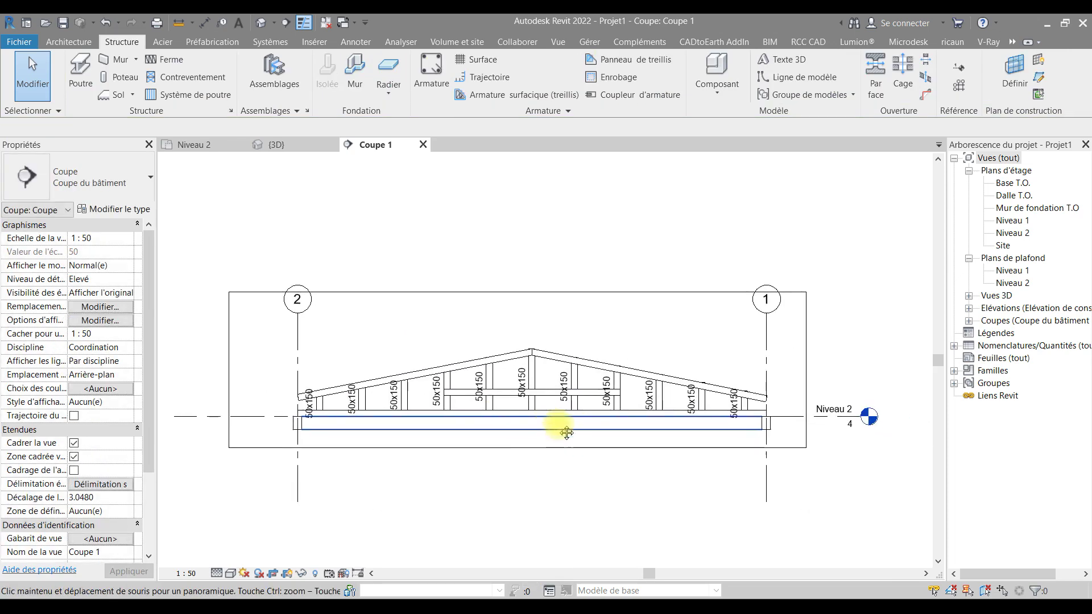
scroll(540, 402, up, 3)
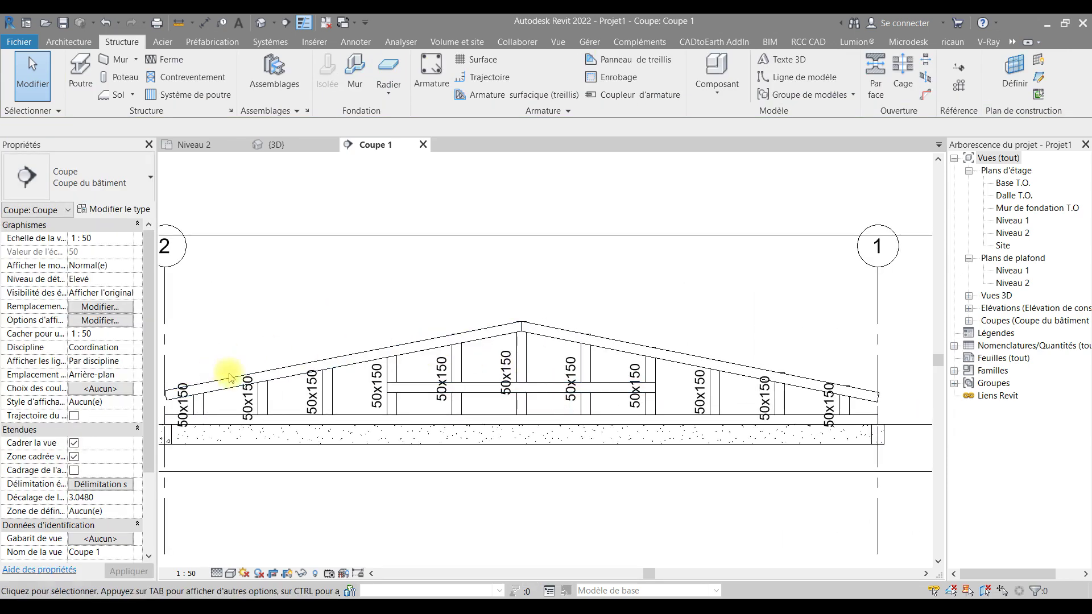
Lower both sloped top beams together with a Z offset value of -0.10
click(266, 377)
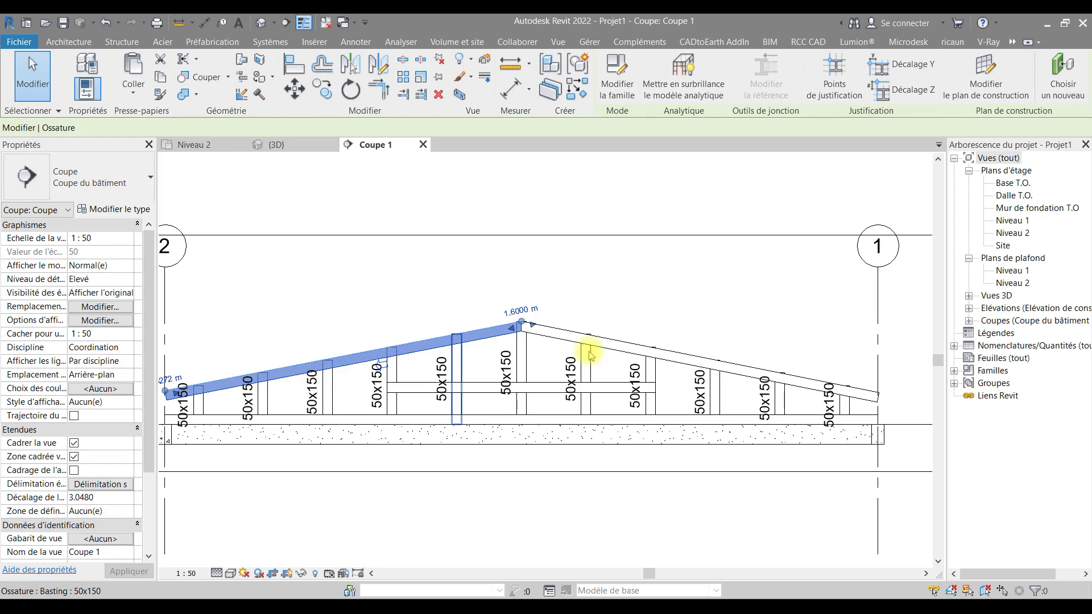
ctrl+click(570, 340)
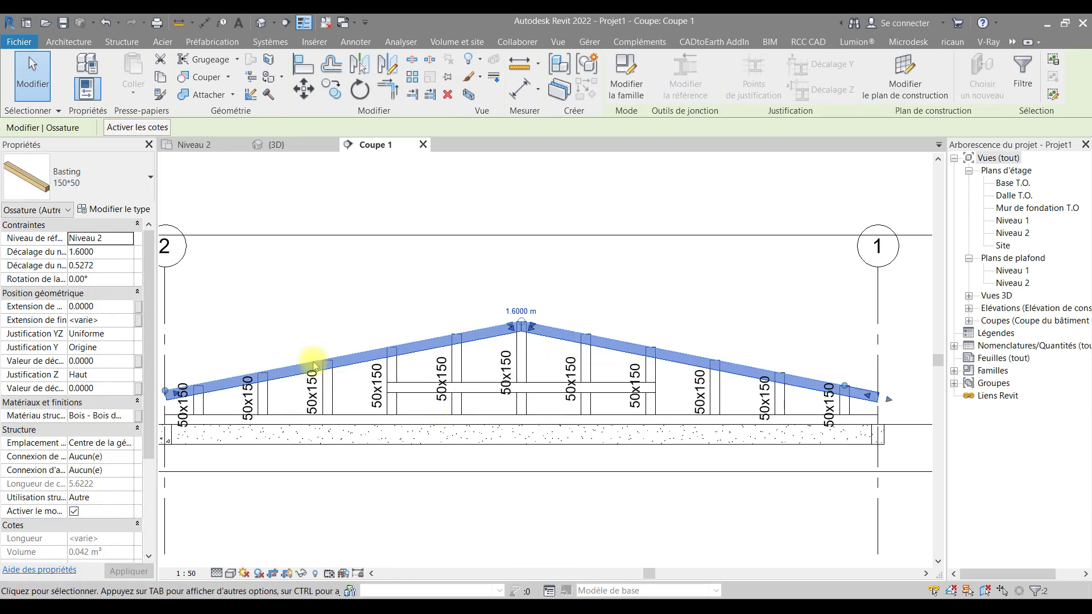
middle_drag(211, 391, 248, 385)
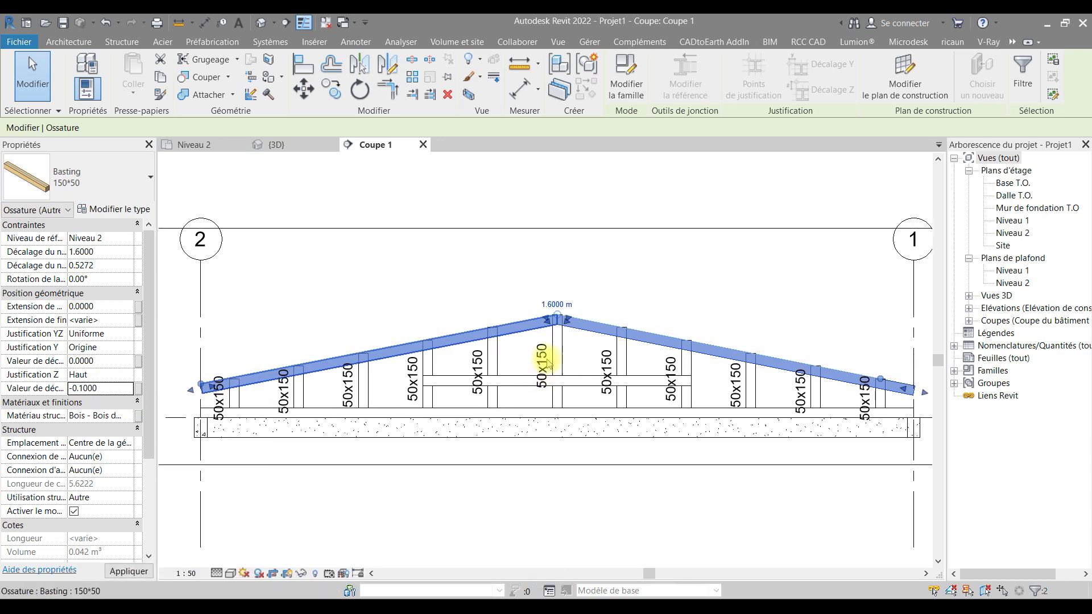
click(611, 297)
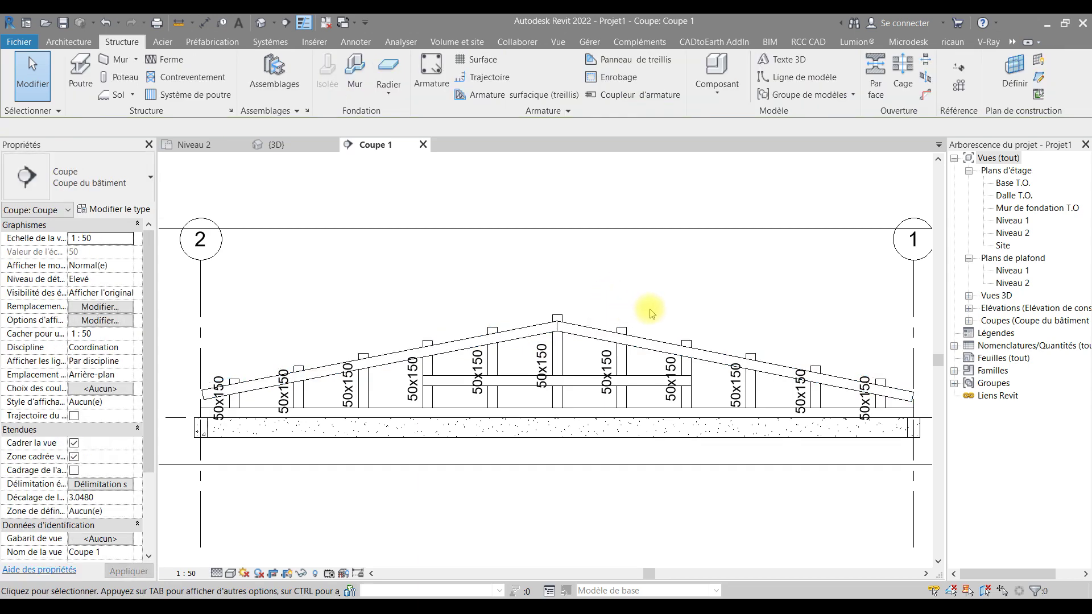
middle_drag(642, 317, 585, 325)
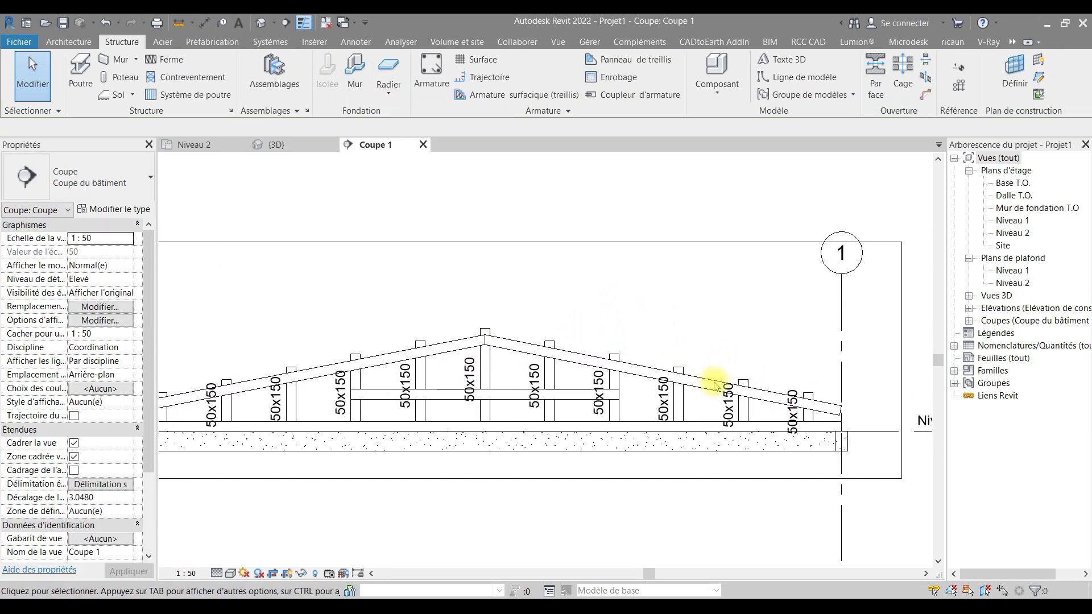
middle_drag(617, 320, 677, 312)
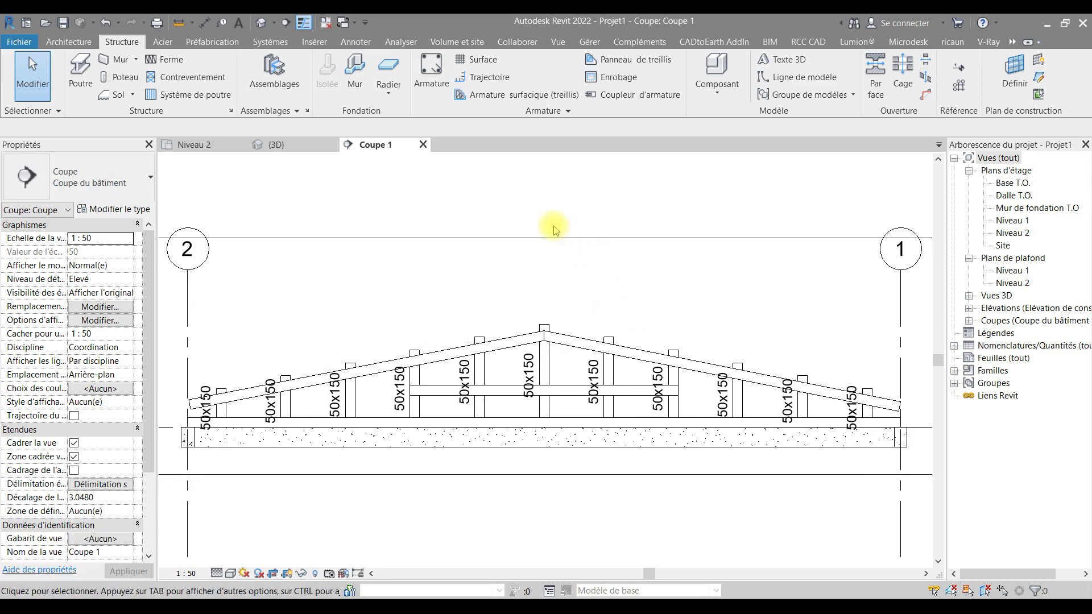
Open the 3D view and try to pick a new host for one sloped top beam of the front truss
click(281, 147)
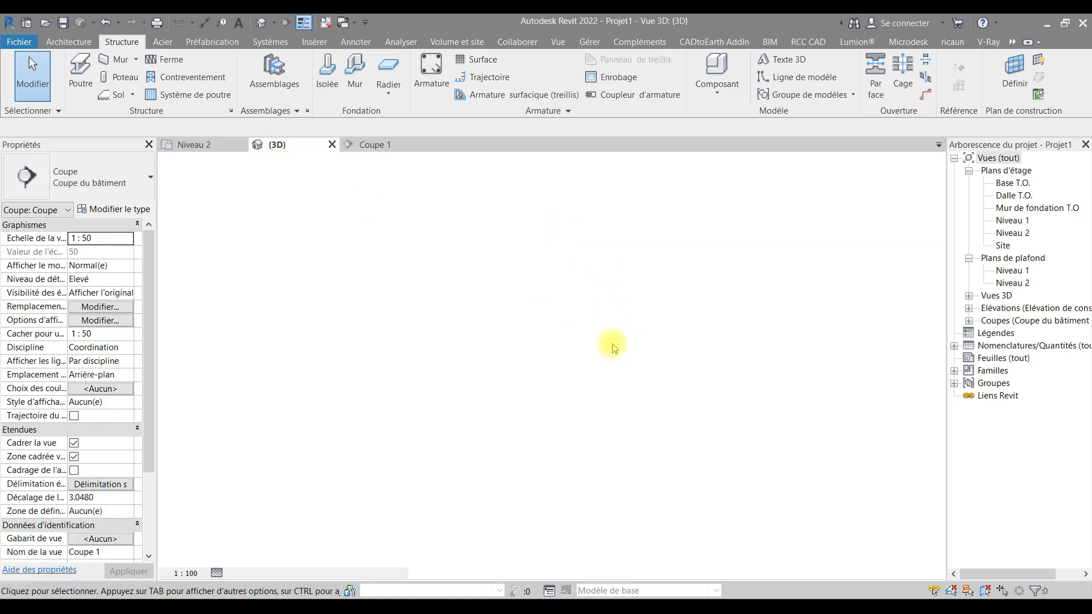
middle_drag(633, 376, 721, 333)
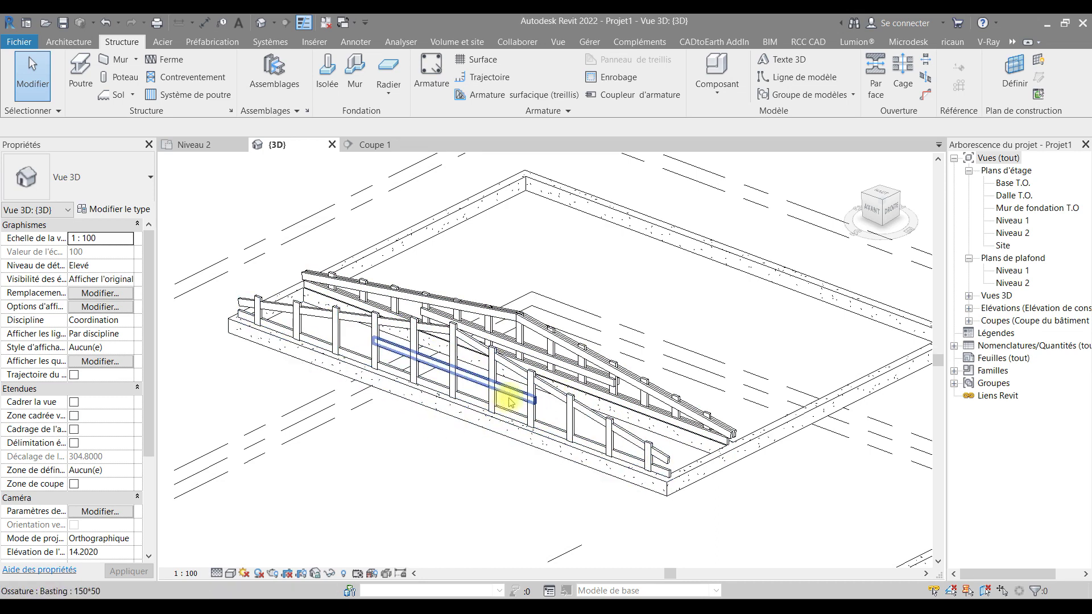
scroll(471, 402, up, 3)
middle_drag(470, 403, 535, 402)
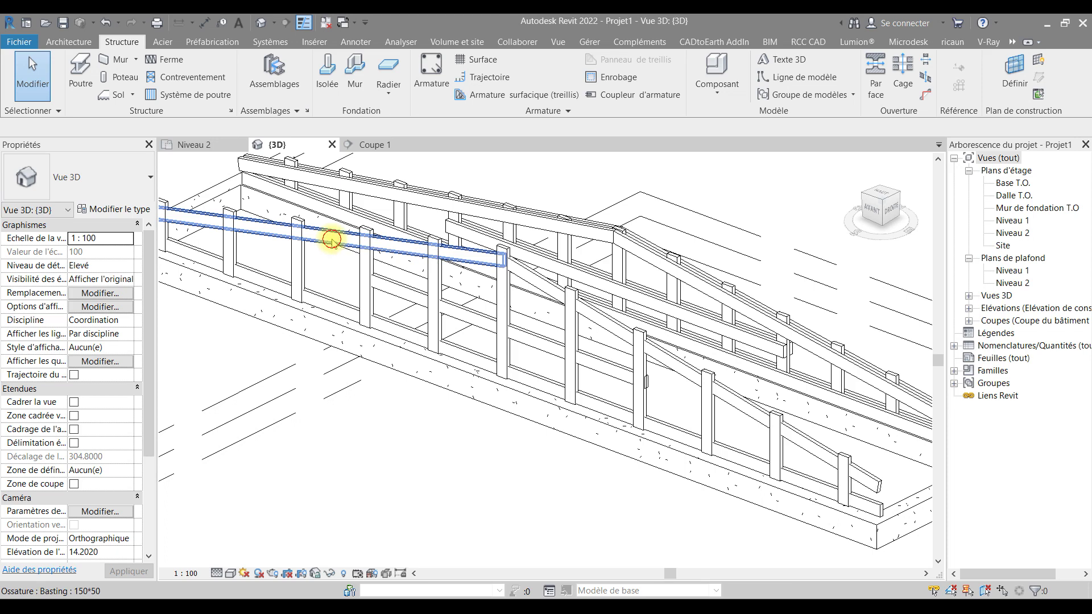
click(333, 244)
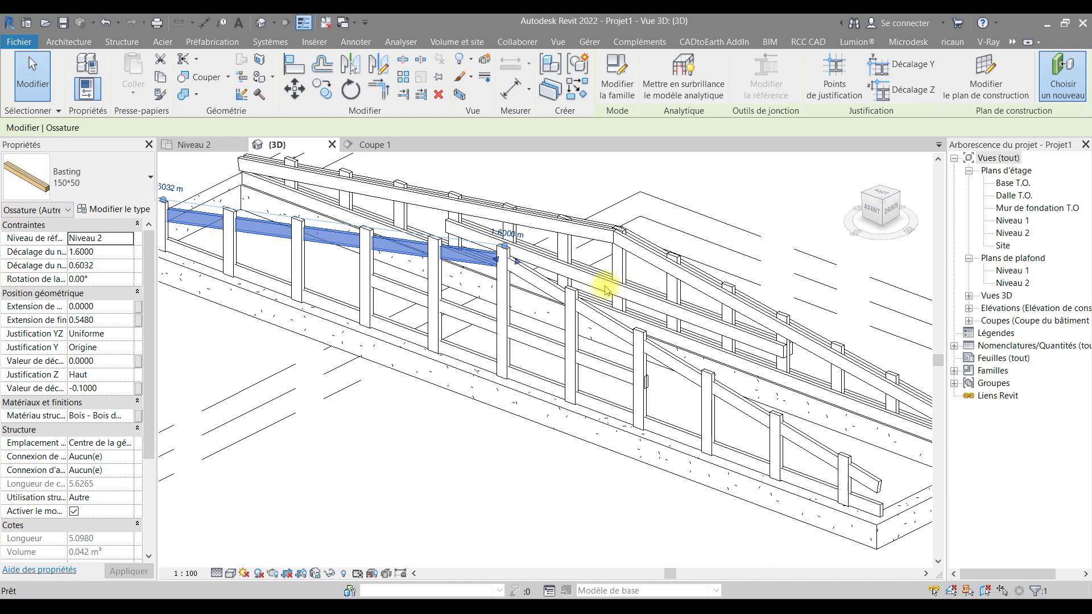
click(1063, 80)
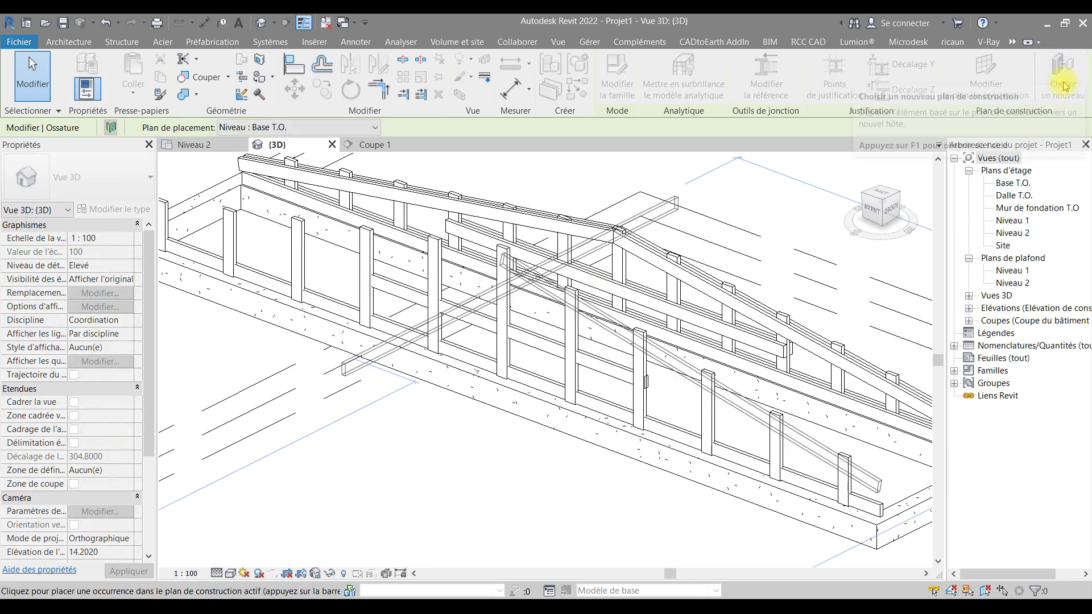
key(Escape)
key(Escape)
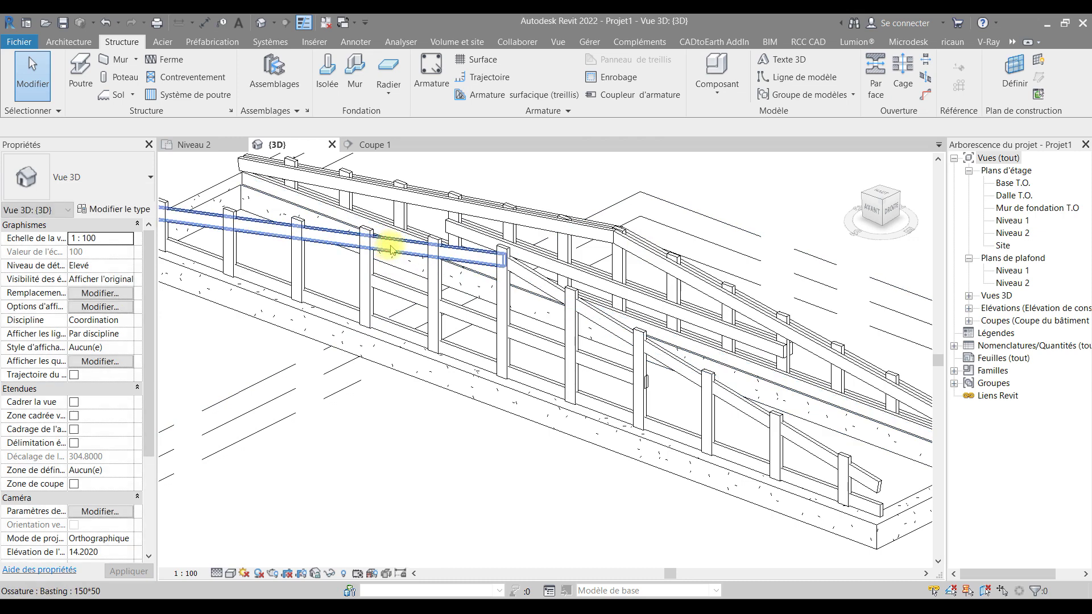
Try to edit the work plane of the front truss's sloped beams, tie and bottom beam together
click(552, 288)
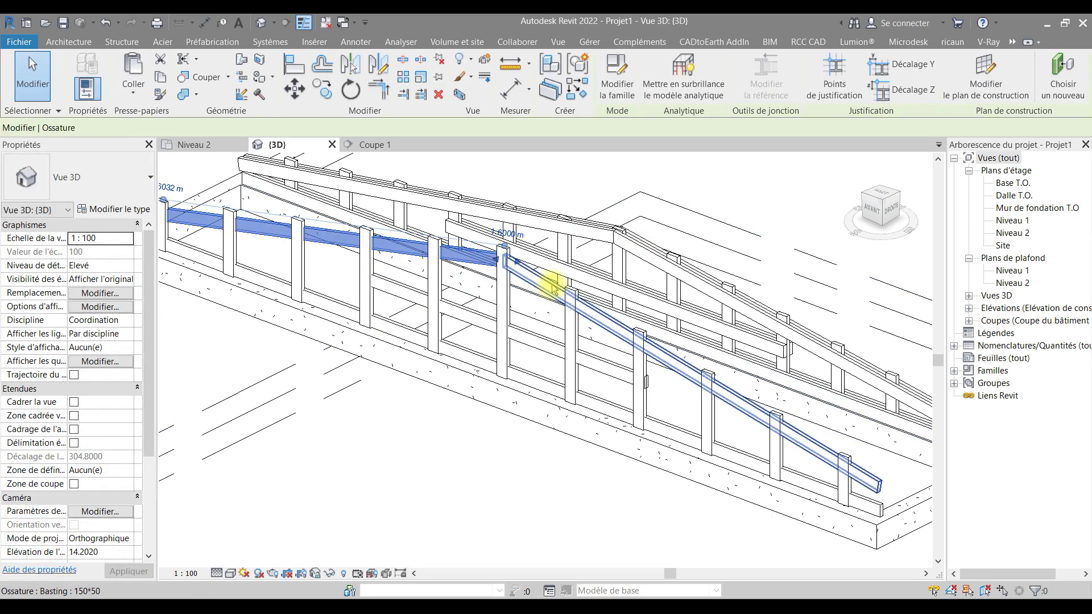
ctrl+click(477, 316)
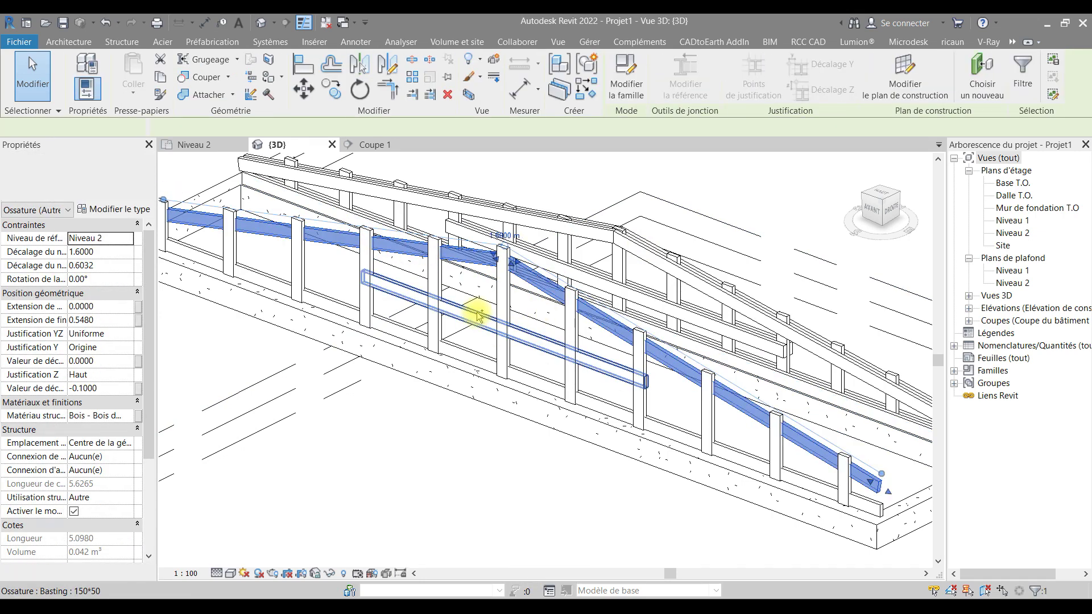
ctrl+click(405, 325)
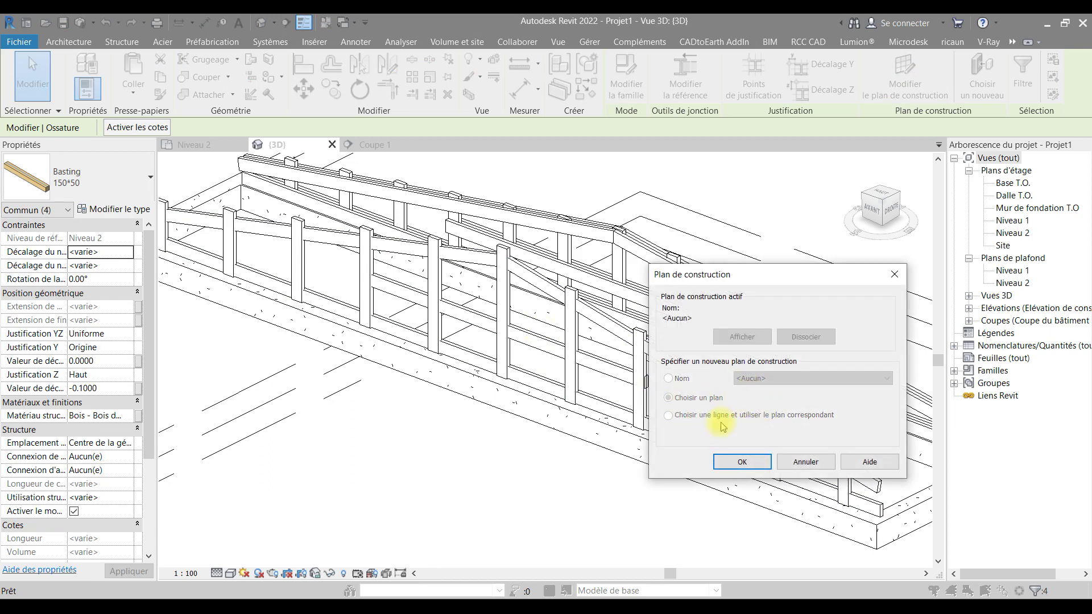
click(821, 463)
In section Coupe 1, try to reassign the work plane of the sloped beam on the grid 2 side by picking a plane
click(369, 144)
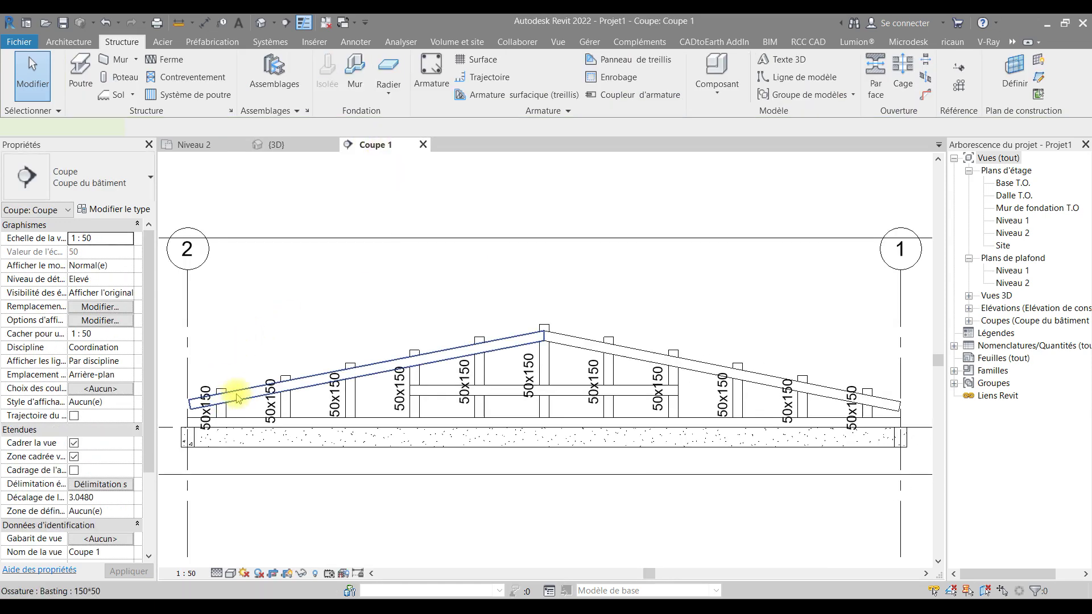
click(238, 398)
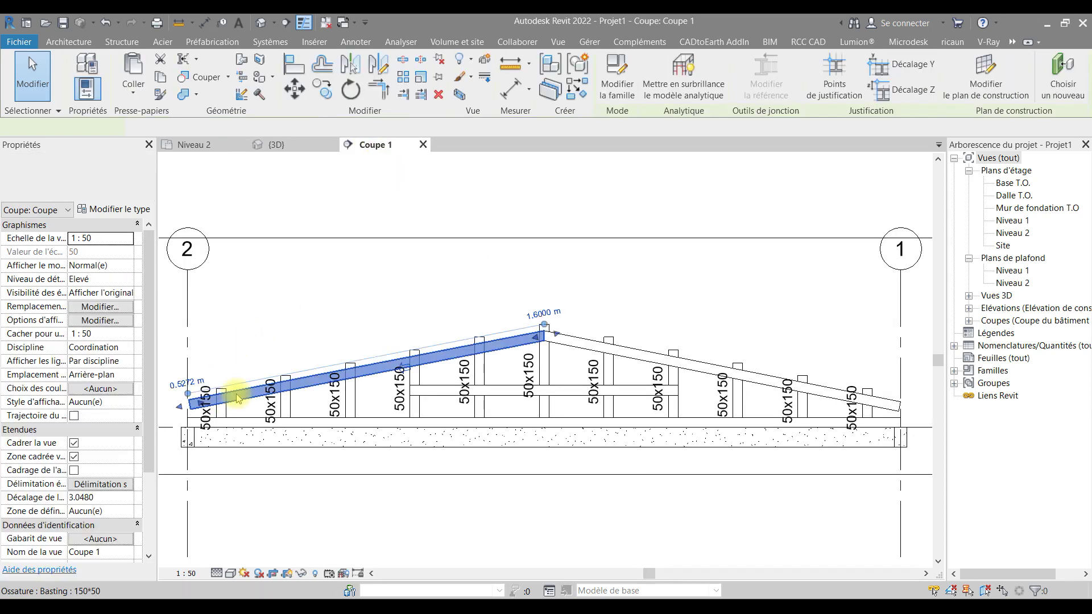
click(991, 84)
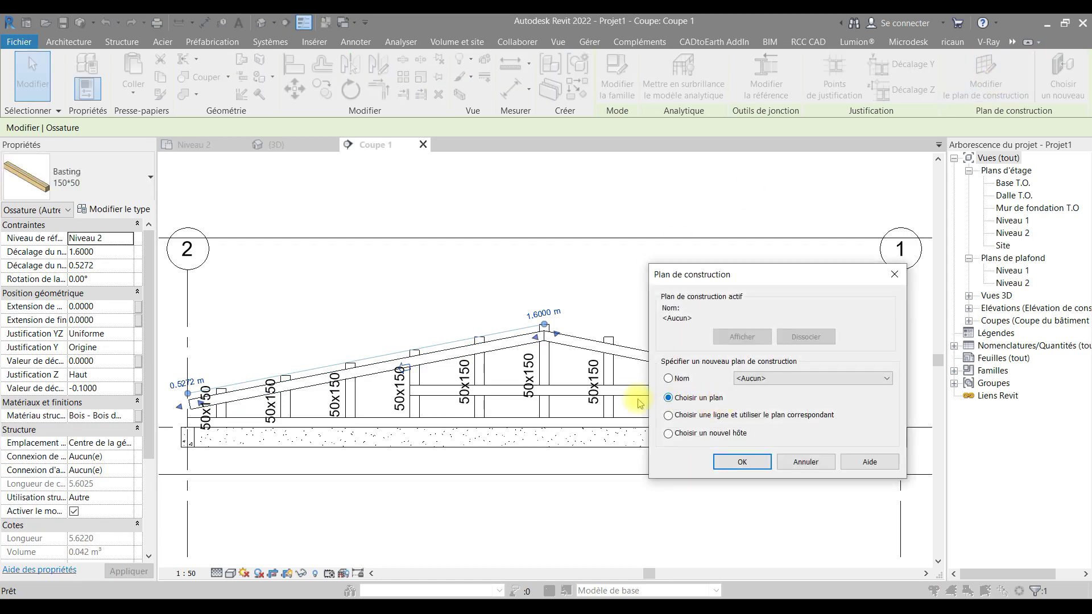
click(739, 463)
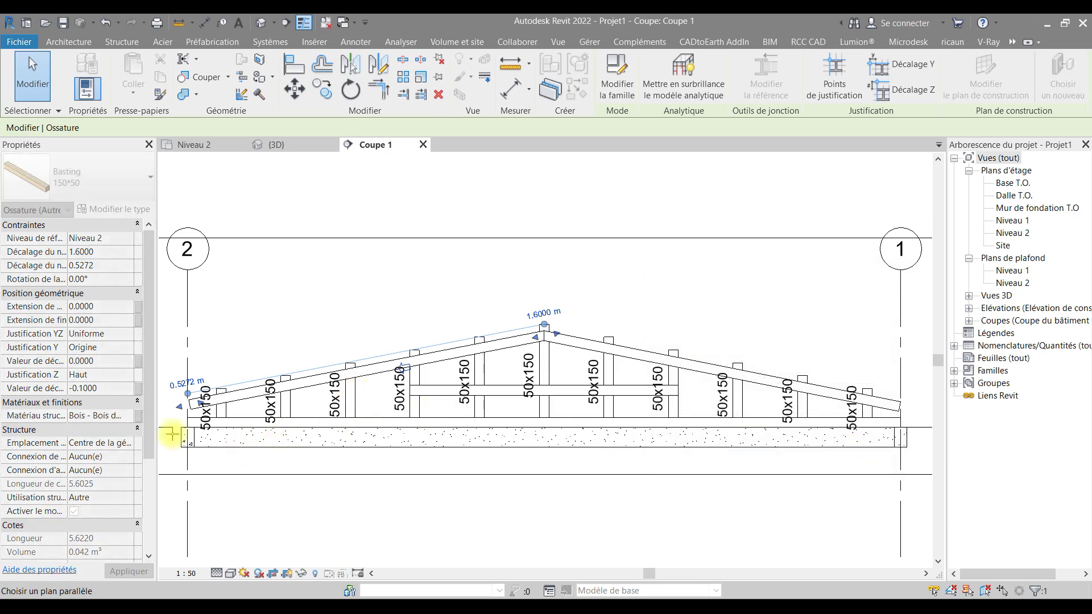
middle_drag(220, 412, 336, 377)
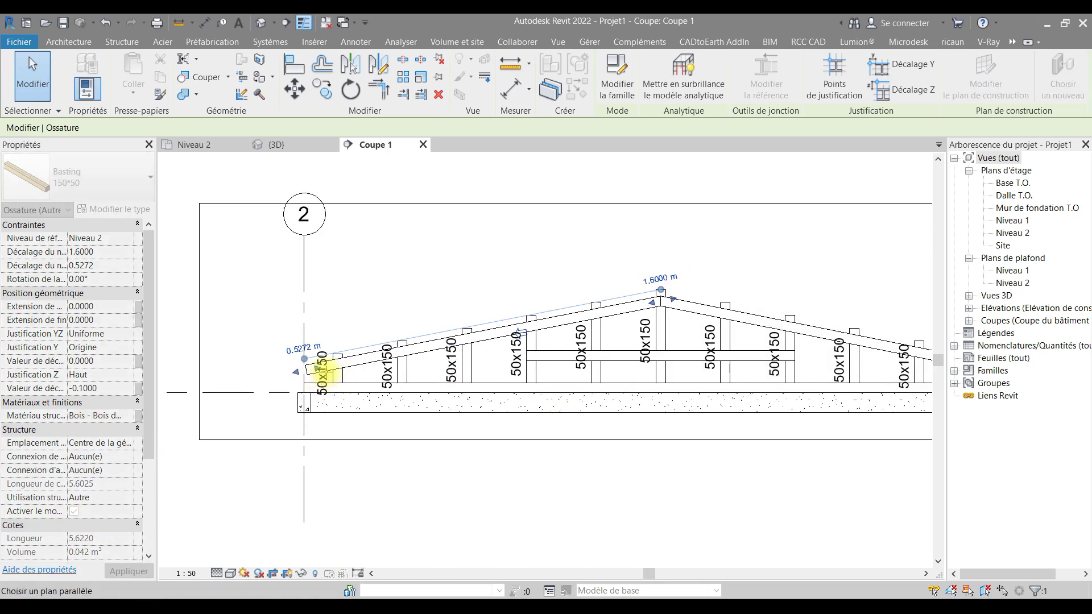
scroll(322, 374, up, 3)
key(Escape)
key(Escape)
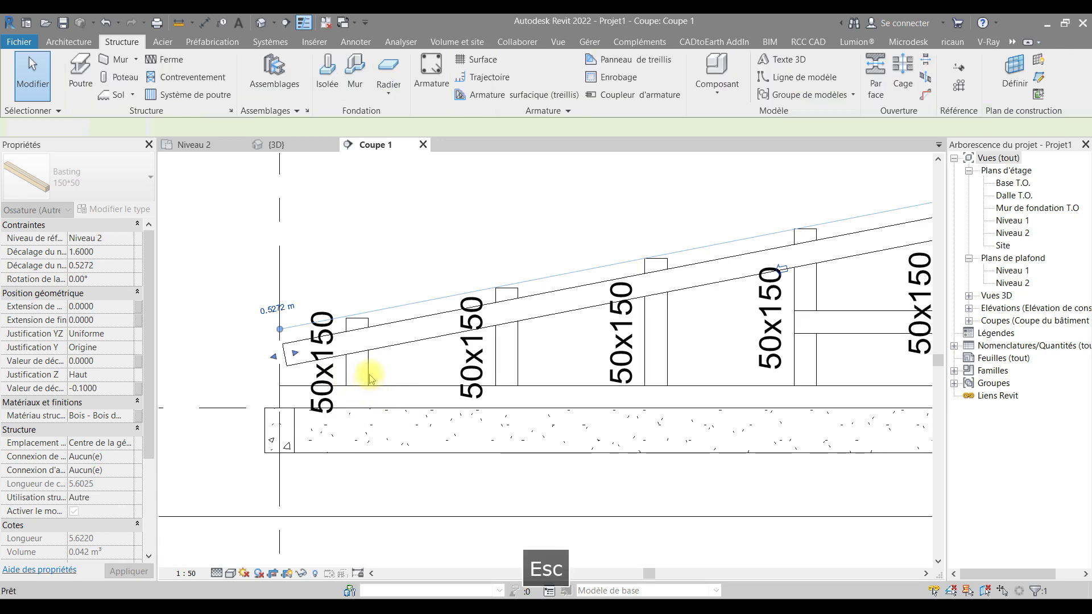
scroll(369, 370, down, 3)
key(Escape)
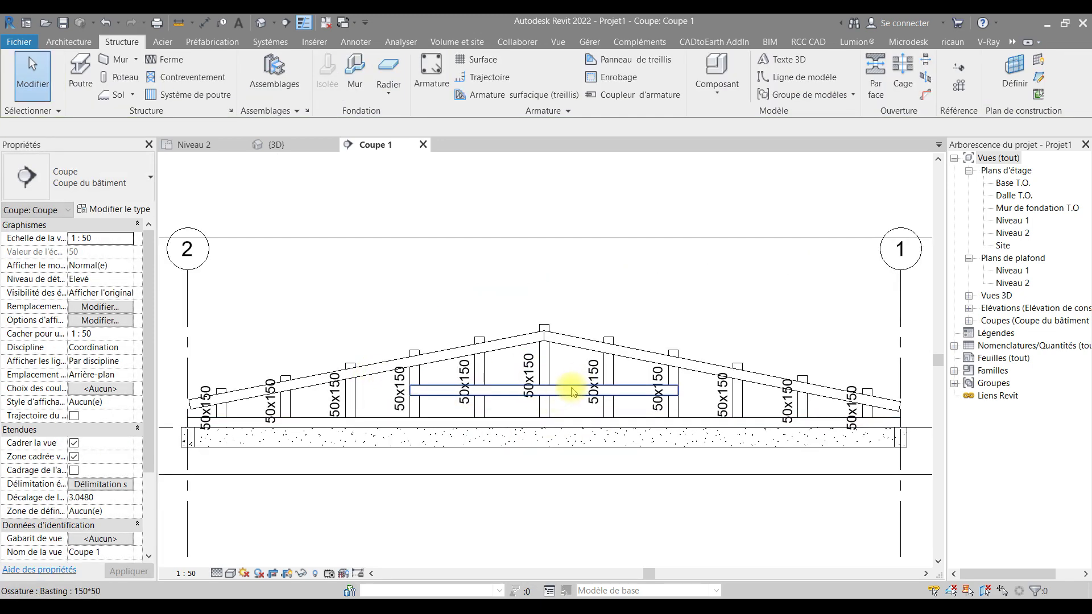
Set a new work plane in the section by picking a plane at the second upright after grid 2
key(Return)
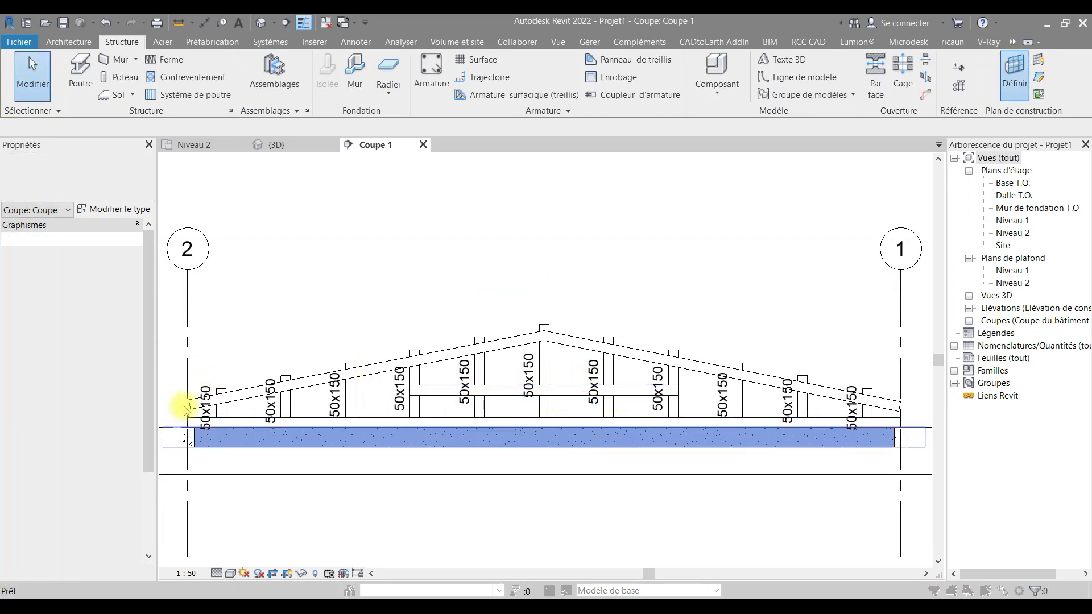
click(750, 470)
scroll(206, 412, up, 2)
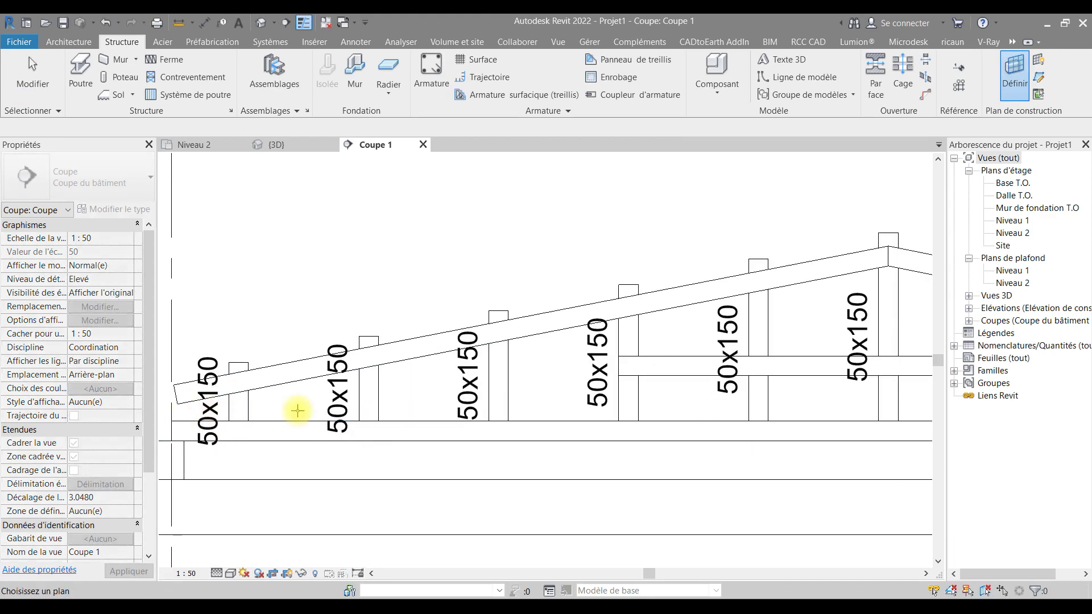
click(378, 387)
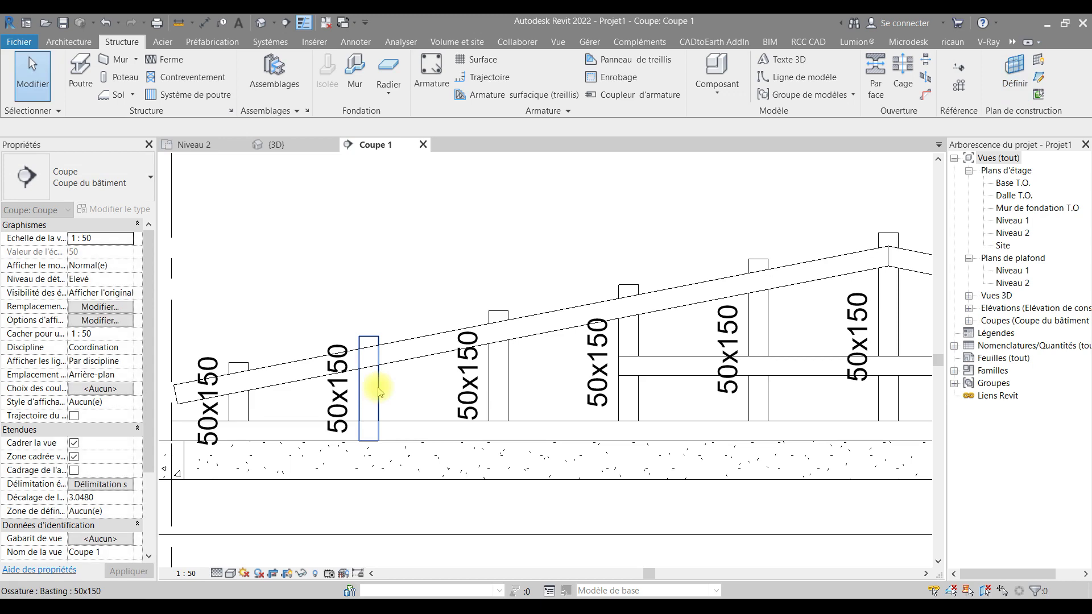
scroll(452, 395, down, 3)
key(Escape)
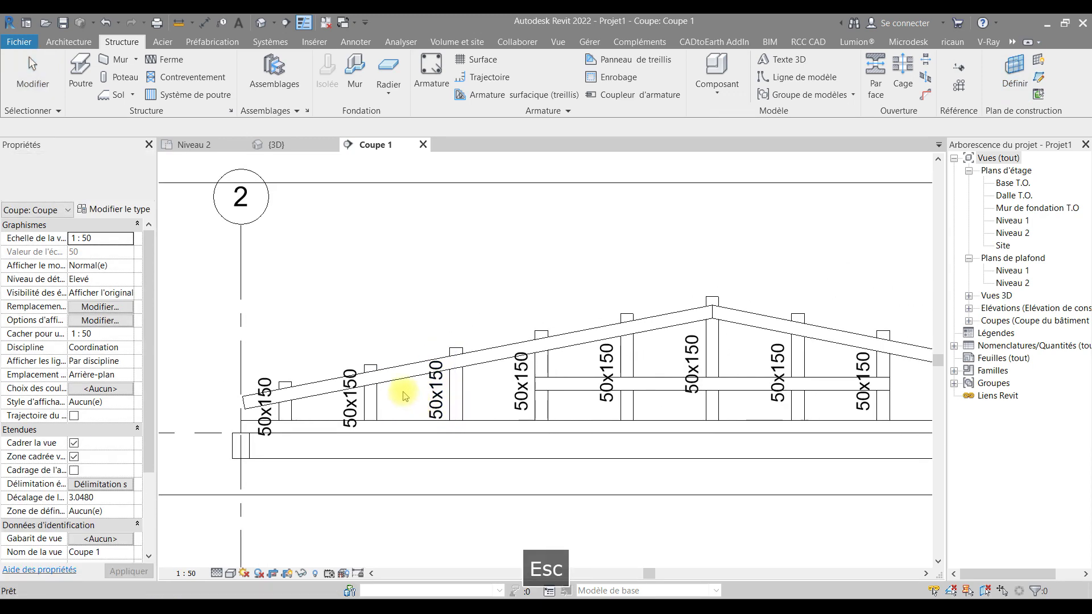
Delete the two sloped top beams and the horizontal tie of the truss in section Coupe 1
click(677, 317)
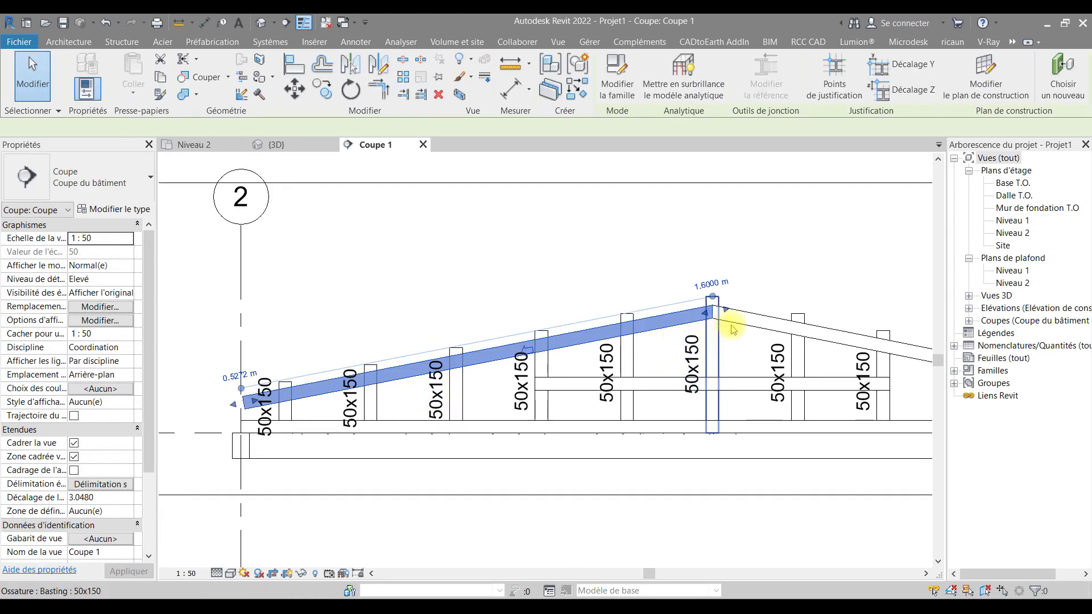
ctrl+click(739, 367)
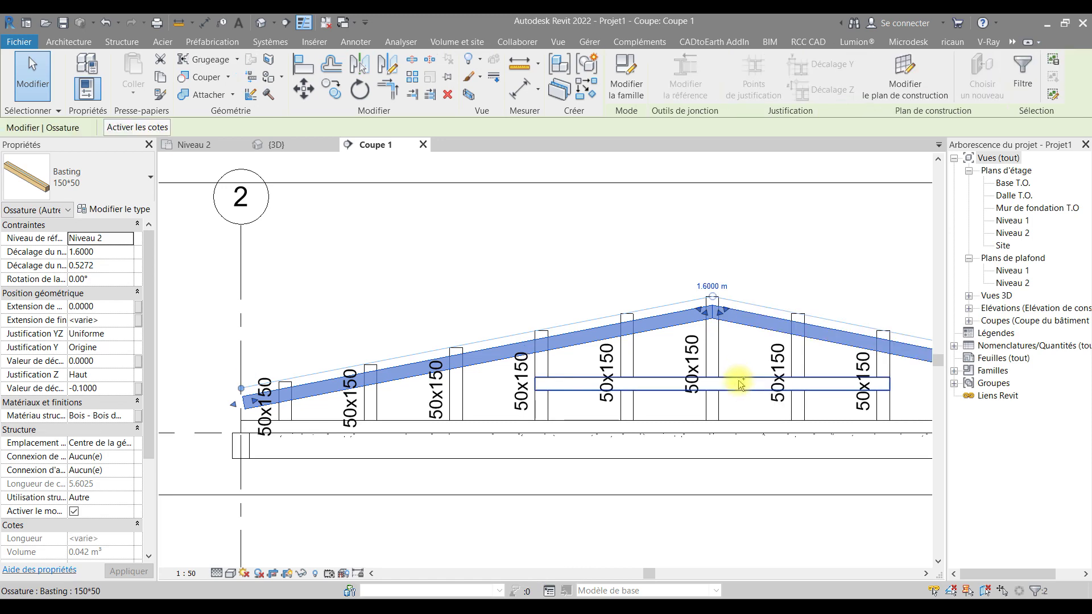
ctrl+click(738, 378)
key(ctrl+x)
mouse_move(734, 381)
middle_down()
mouse_move(700, 382)
mouse_move(694, 396)
mouse_move(703, 397)
middle_up()
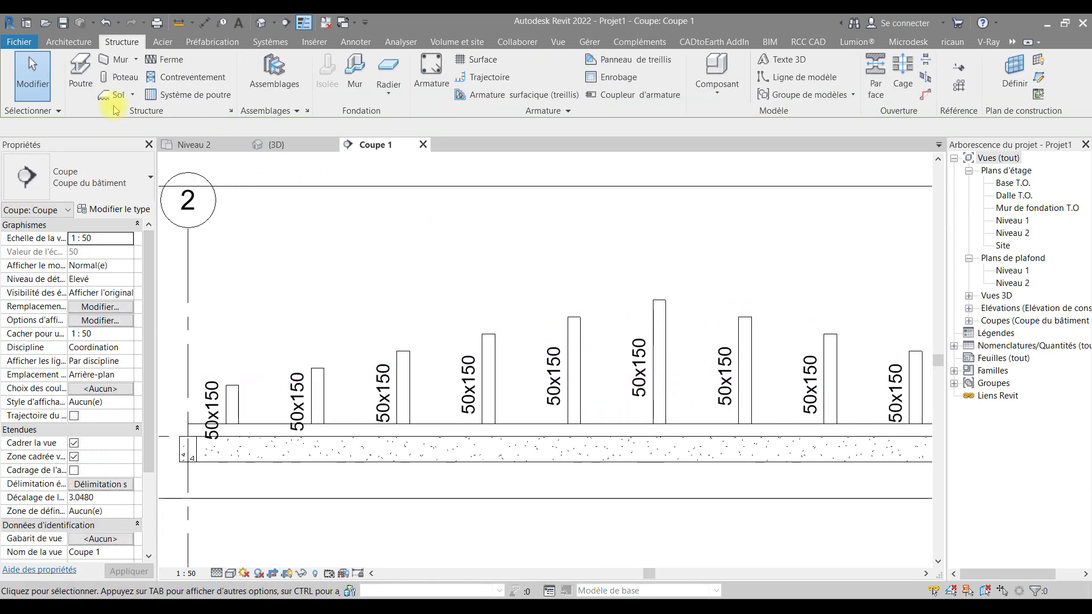
Draw two sloped Basting 150*50 beams from the top of the central upright down to grid 2 and grid 1
click(68, 73)
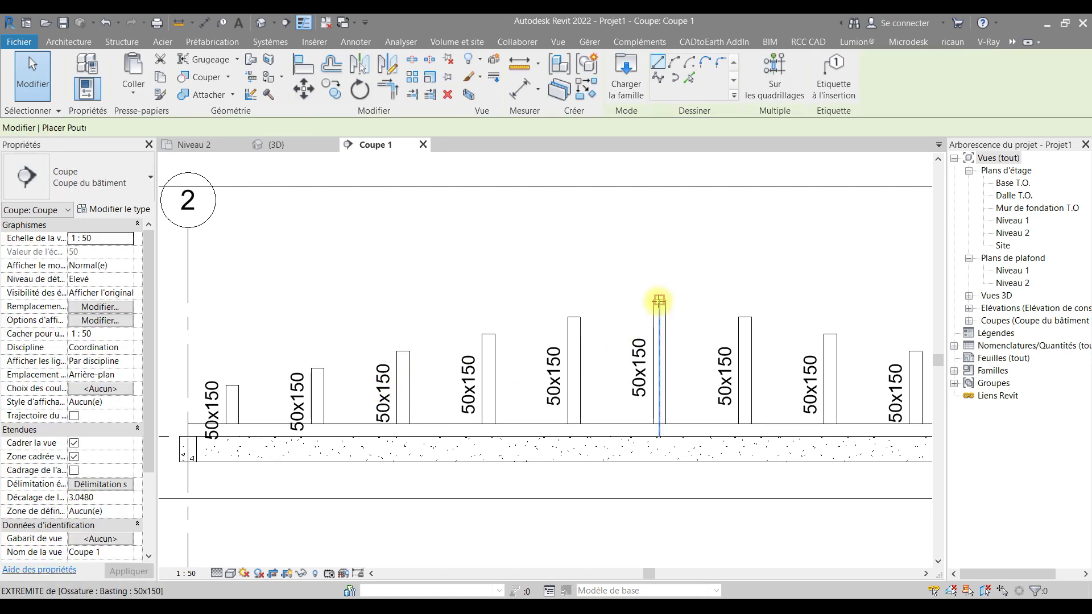
click(660, 300)
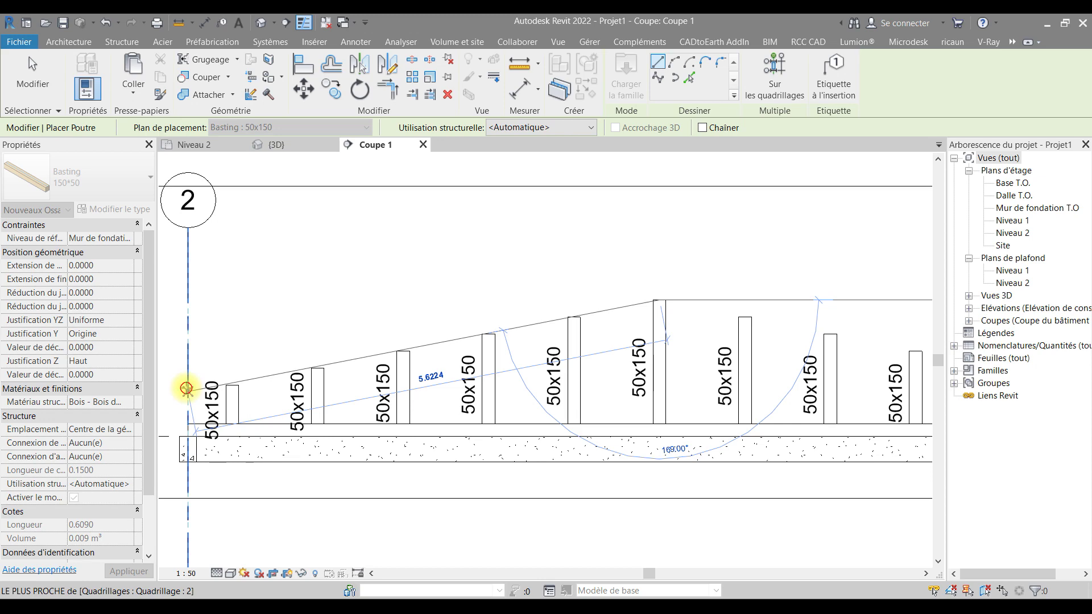
click(188, 390)
middle_drag(573, 388, 277, 365)
click(336, 300)
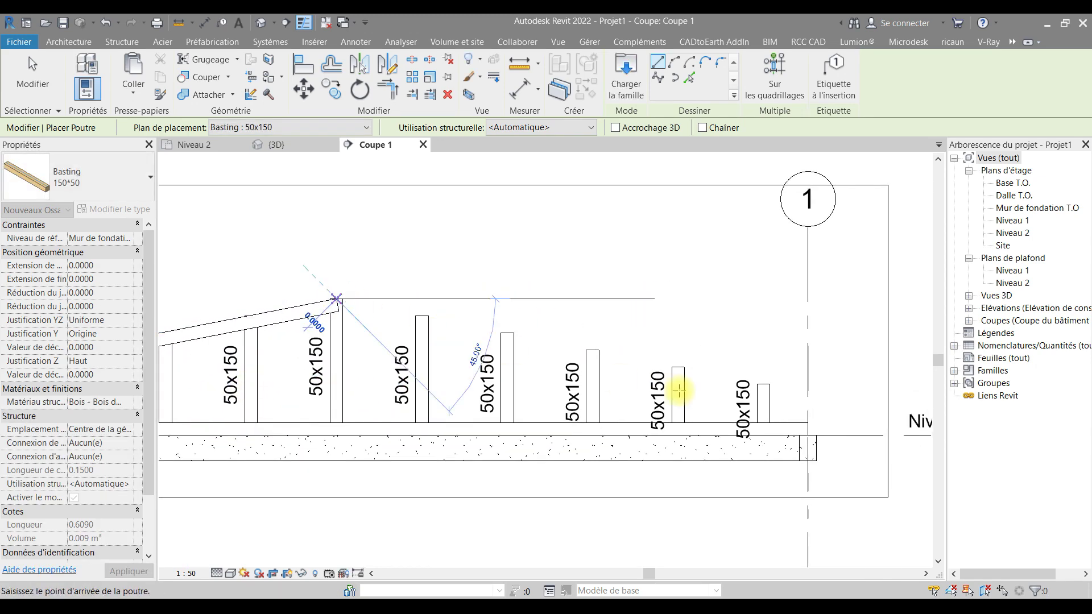
click(807, 390)
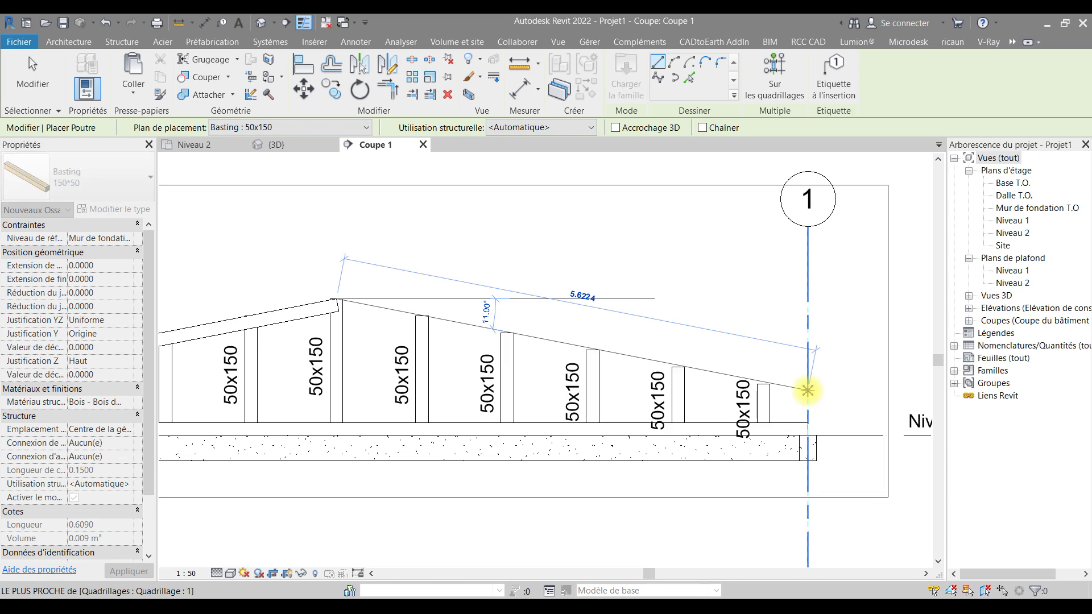
middle_drag(731, 414, 881, 378)
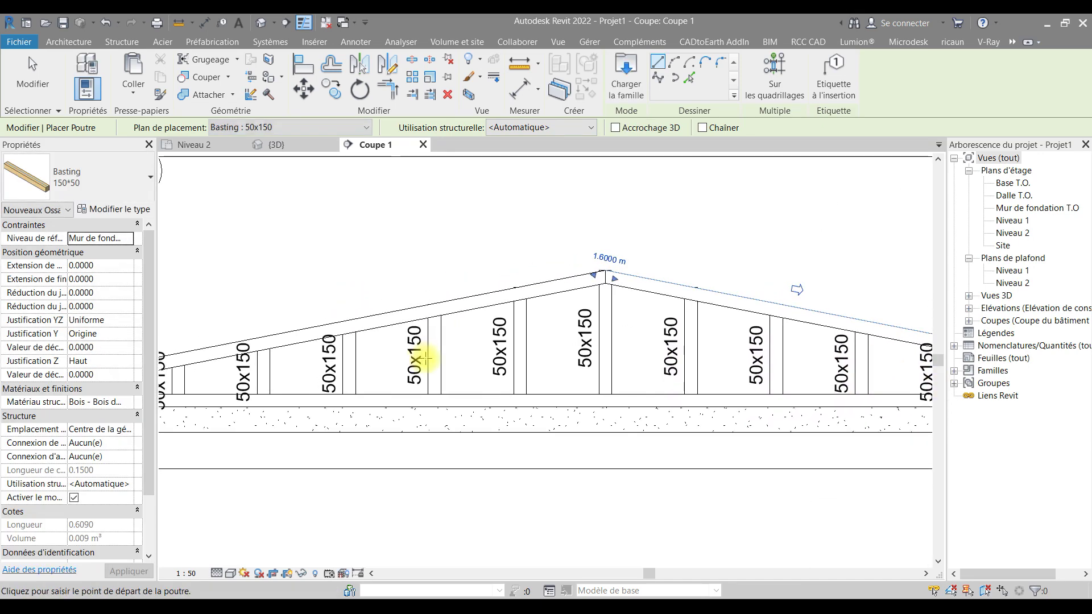
Draw a horizontal Basting 150*50 tie about 4 m long between the fourth uprights from grids 2 and 1
click(432, 357)
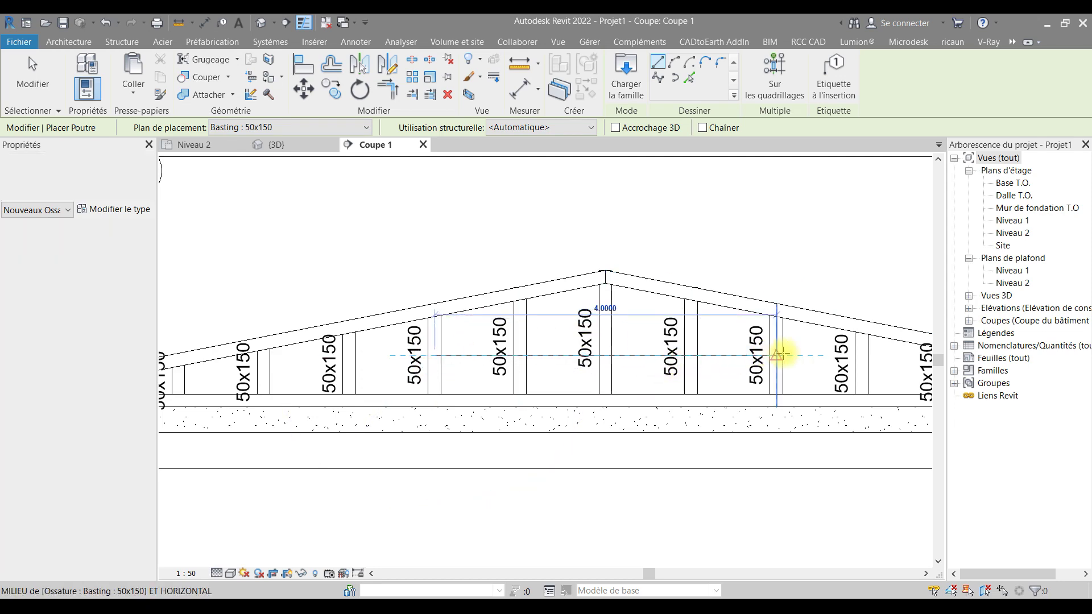
click(779, 355)
key(Escape)
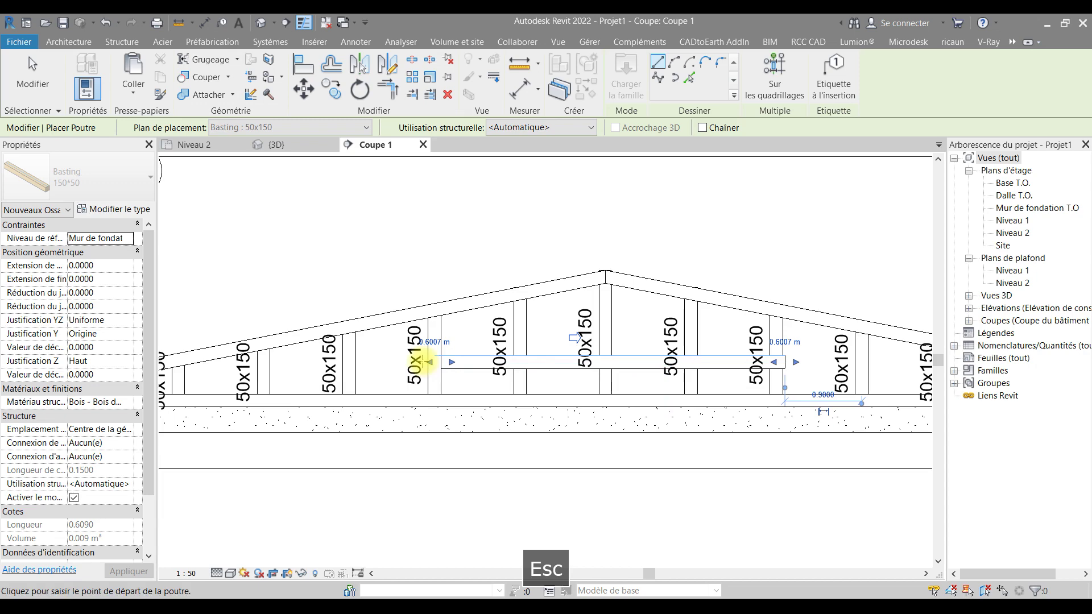
key(Escape)
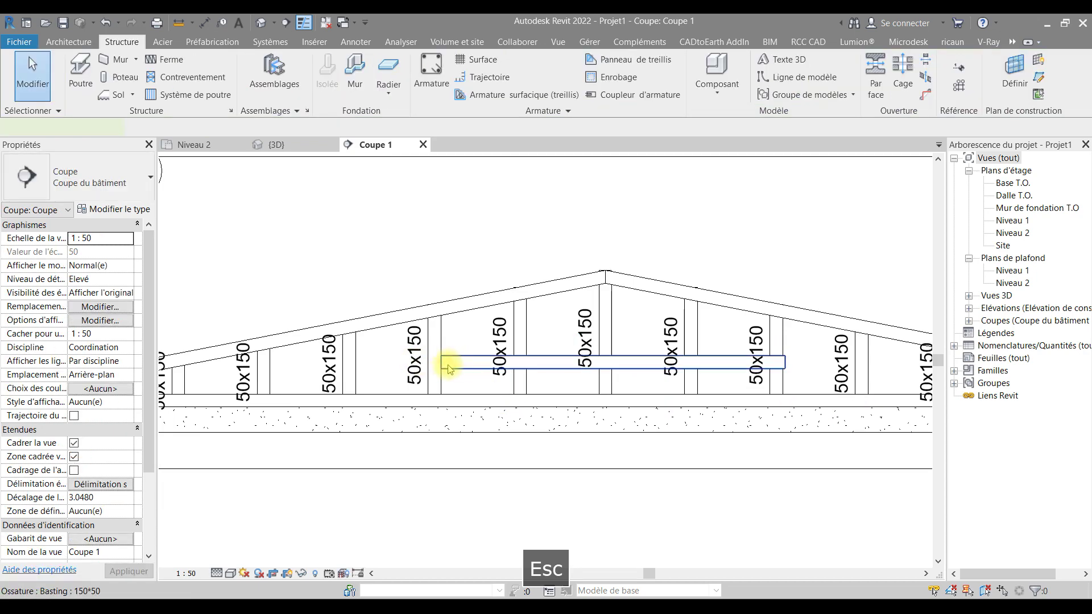
Adjust both ends of the tie to sit flush with the outer faces of its two end uprights
click(448, 367)
drag(441, 362, 417, 357)
key(Escape)
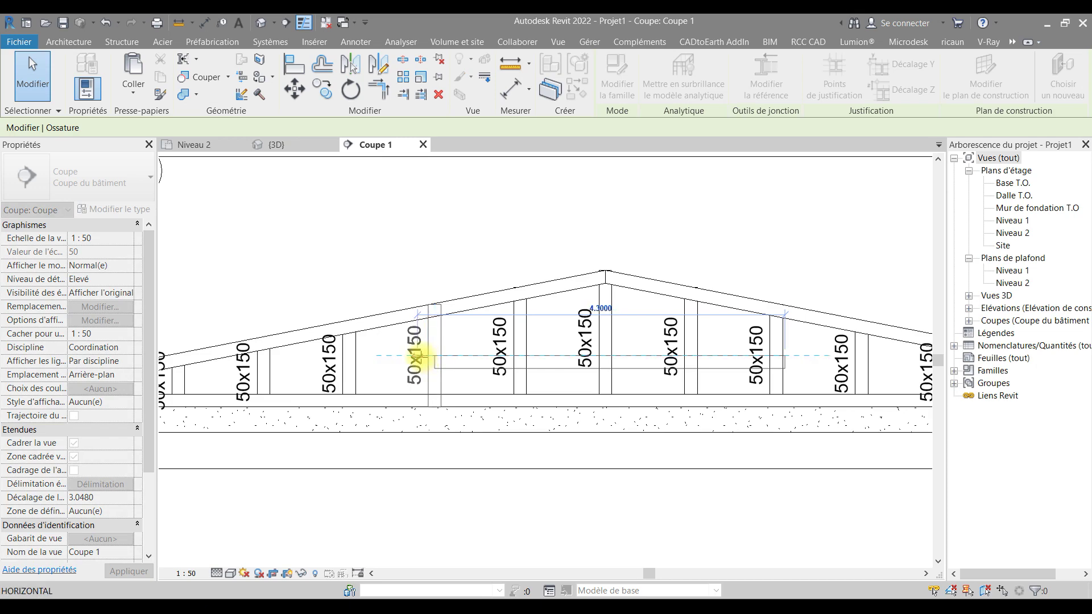
click(443, 367)
scroll(426, 361, up, 5)
scroll(410, 336, up, 1)
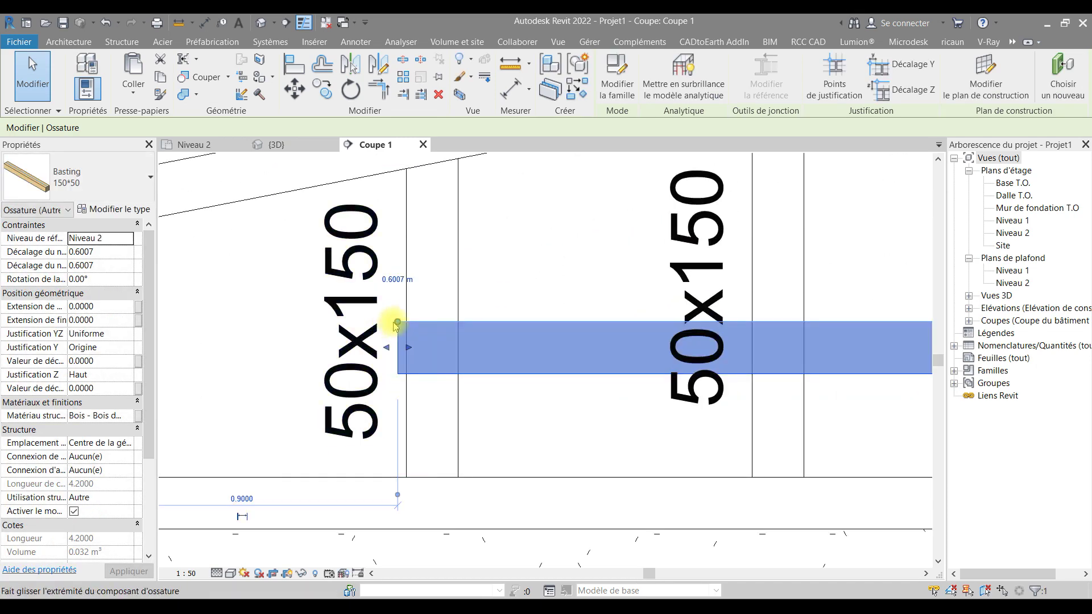
mouse_move(407, 346)
mouse_down()
mouse_move(418, 351)
mouse_move(407, 345)
mouse_up()
scroll(423, 387, down, 6)
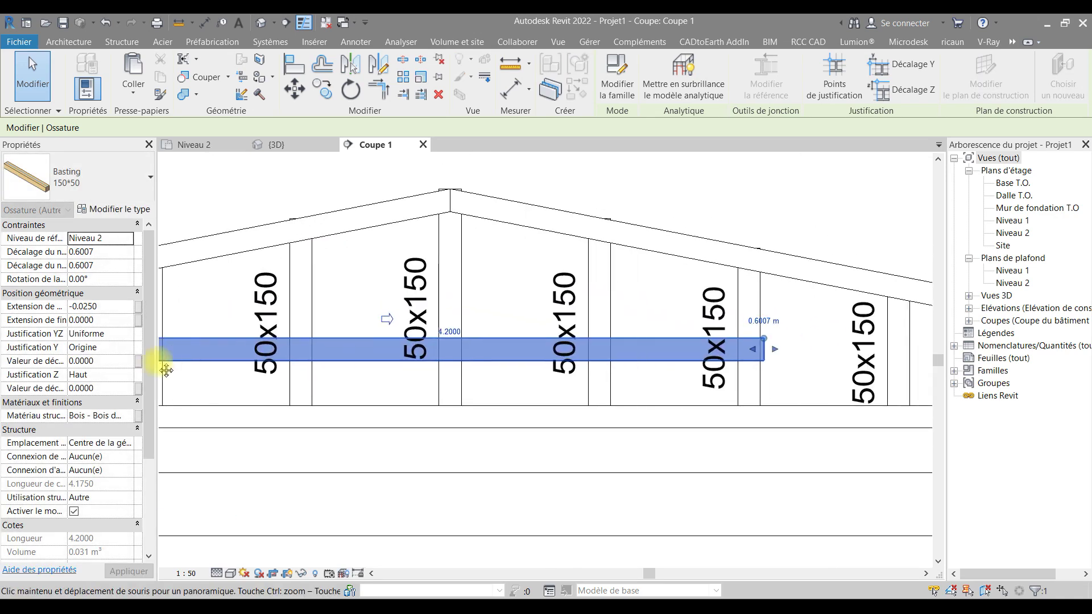
scroll(724, 360, up, 6)
mouse_move(703, 359)
mouse_down()
mouse_move(739, 349)
mouse_move(705, 355)
mouse_up()
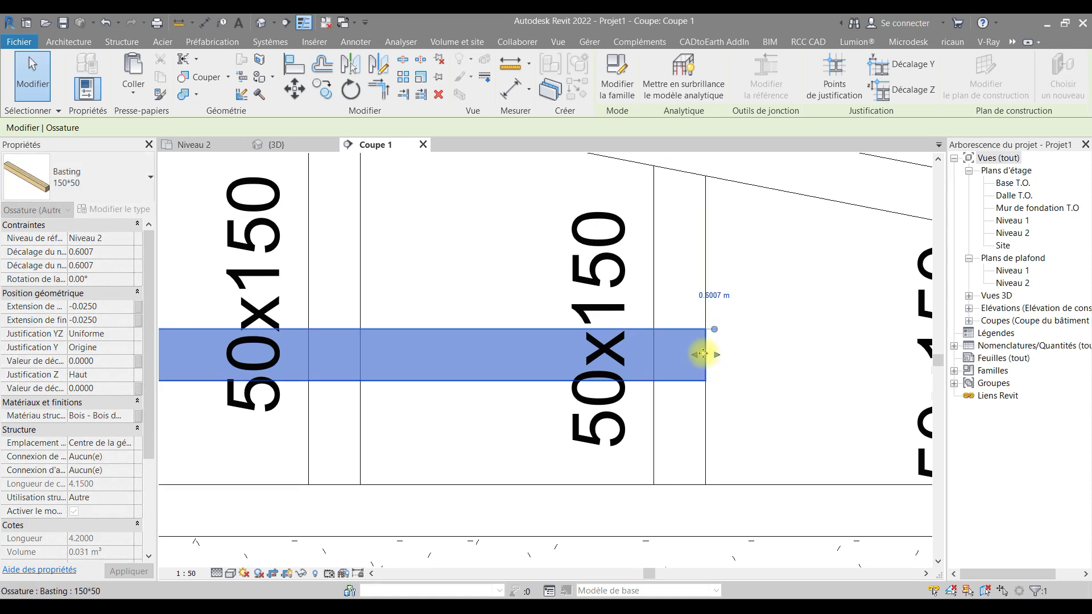
scroll(705, 355, down, 6)
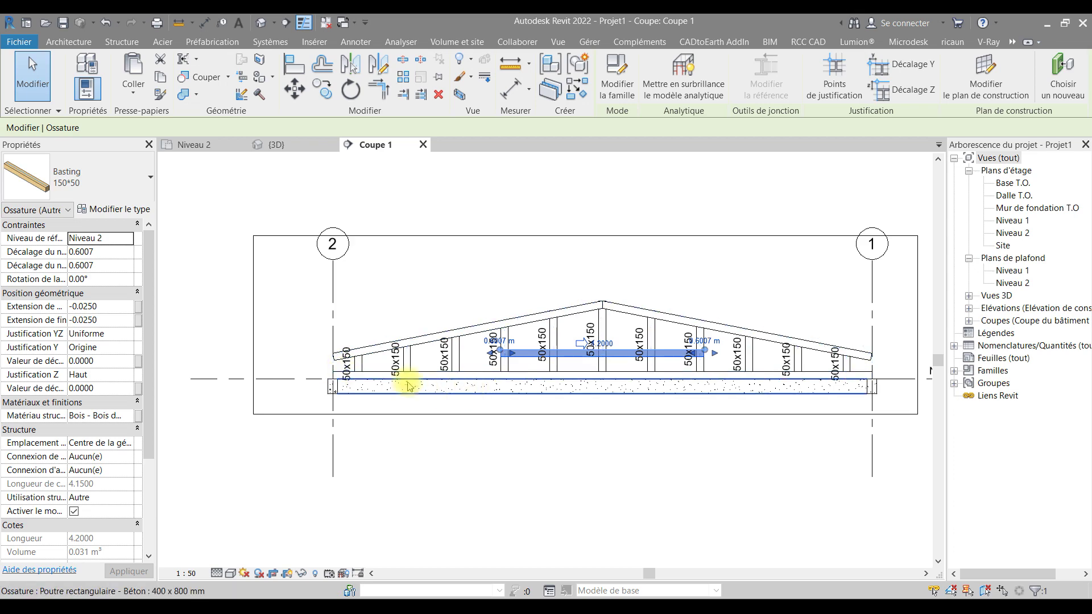
Delete the bottom beam running along the top of the concrete beam
scroll(303, 364, up, 3)
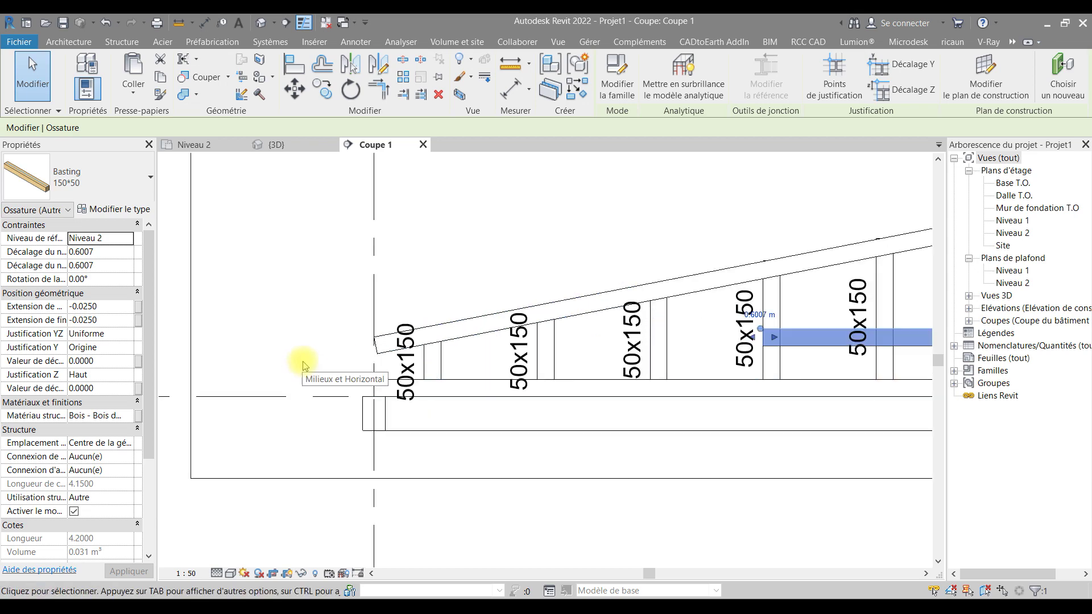
click(454, 380)
key(BackSpace)
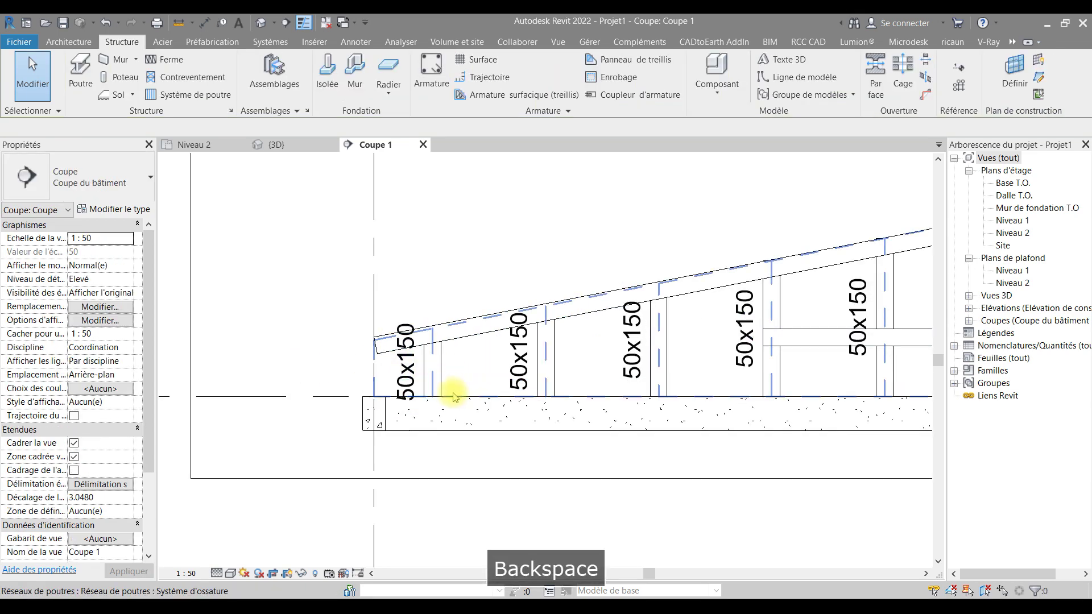
Draw a new Basting 150*50 bottom beam along Niveau 2 from grid 2 to grid 1, with a Z offset of 0.1500
click(73, 78)
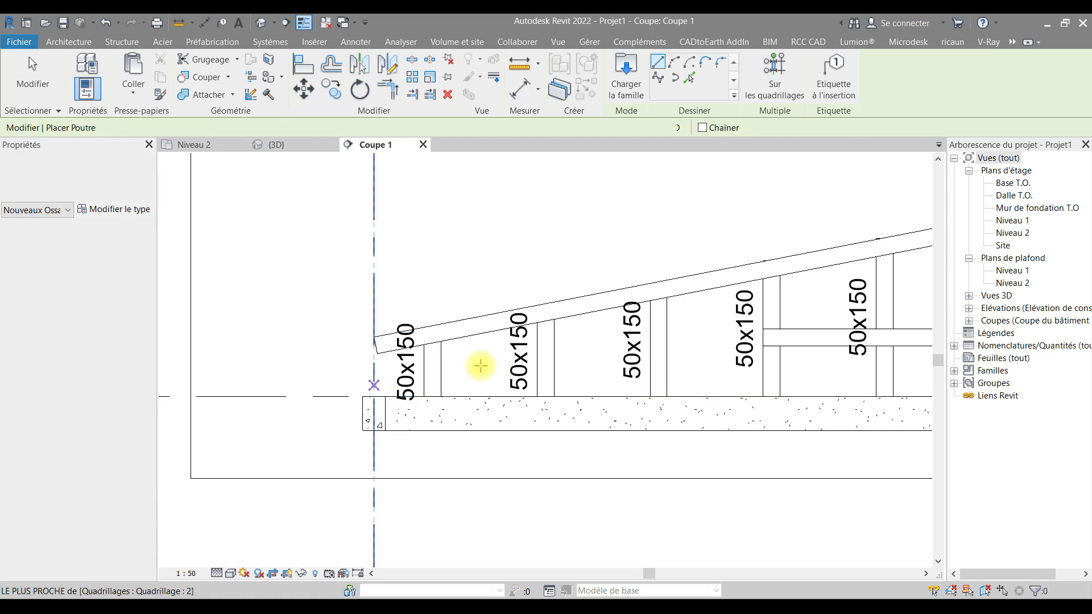
click(381, 389)
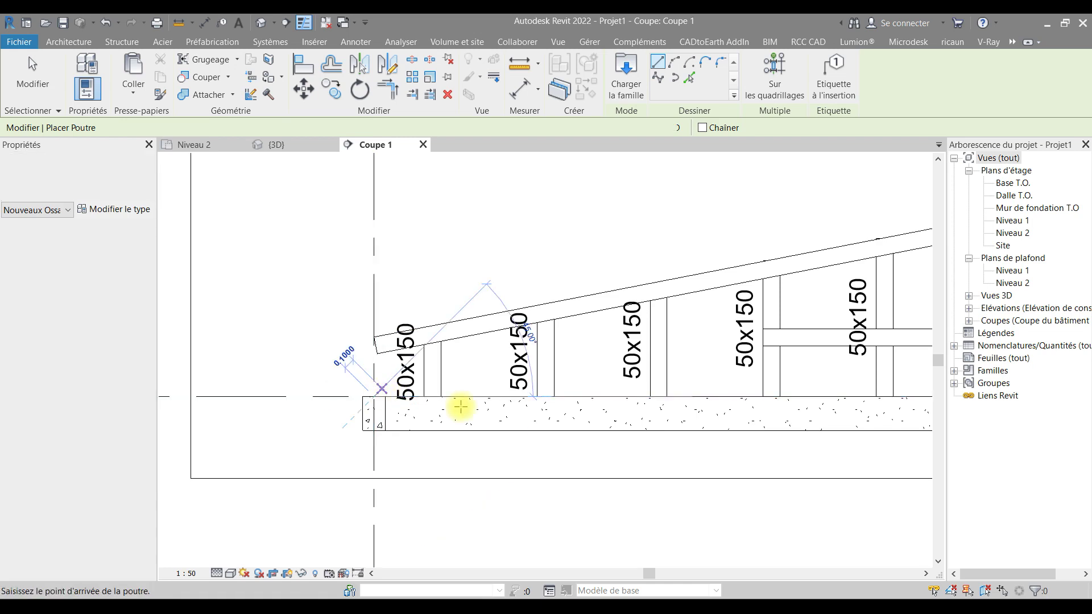
scroll(472, 401, down, 4)
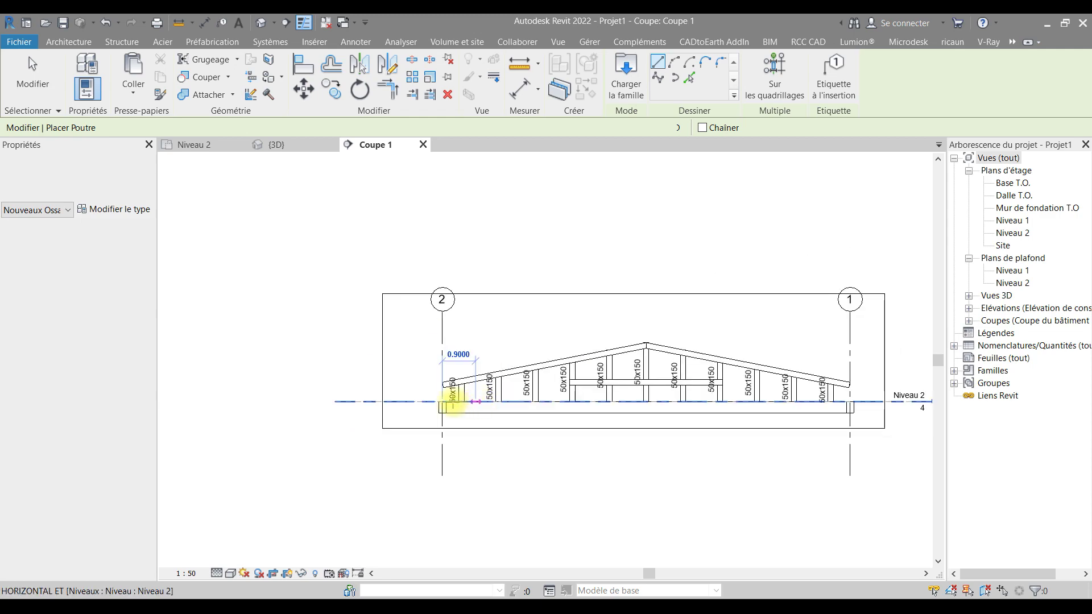
scroll(752, 401, down, 3)
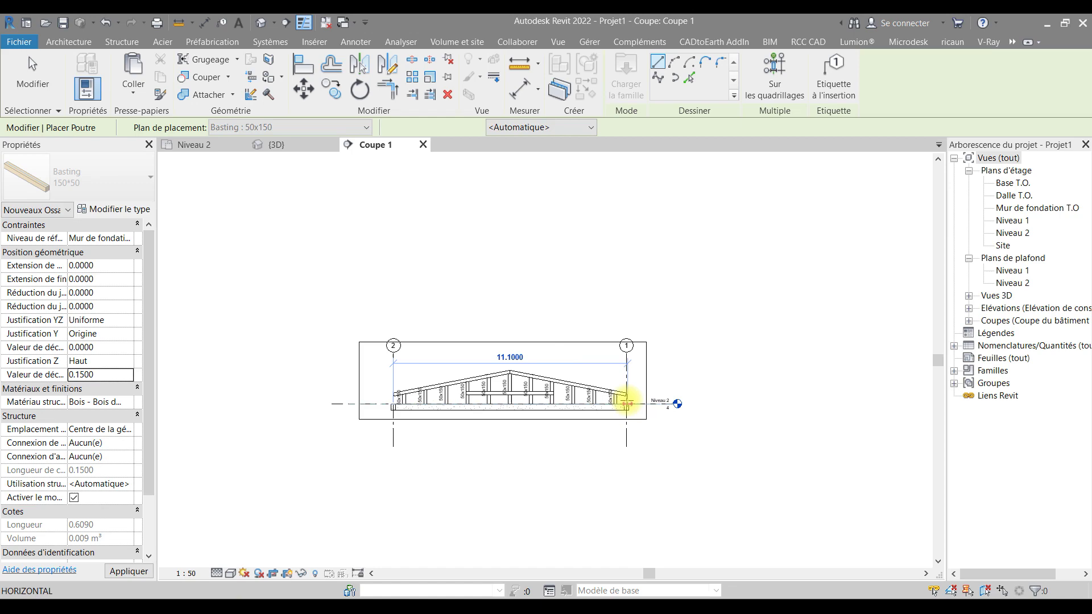
click(625, 402)
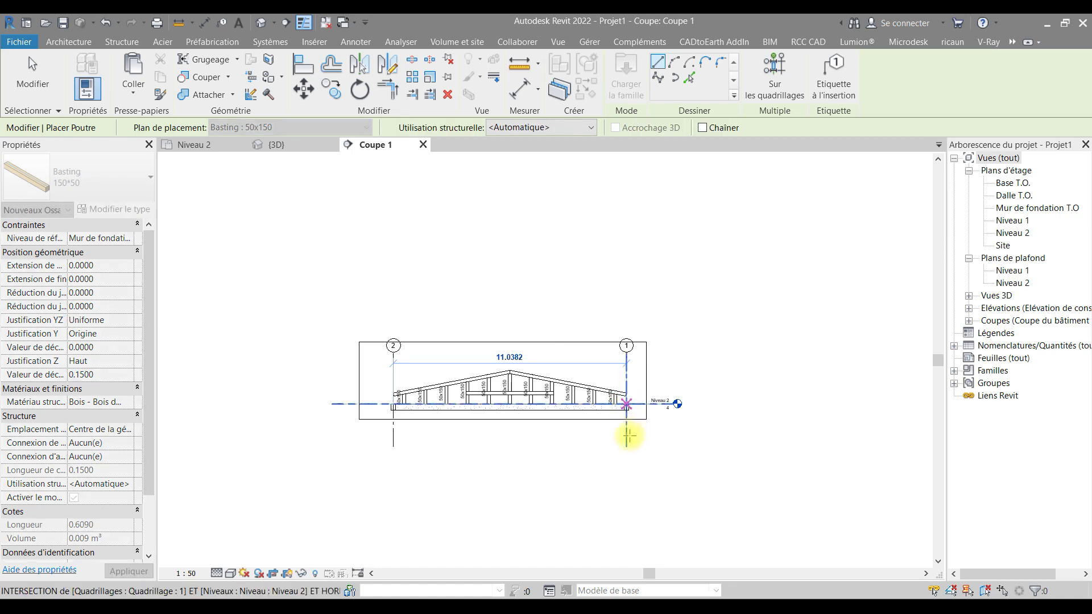
key(Escape)
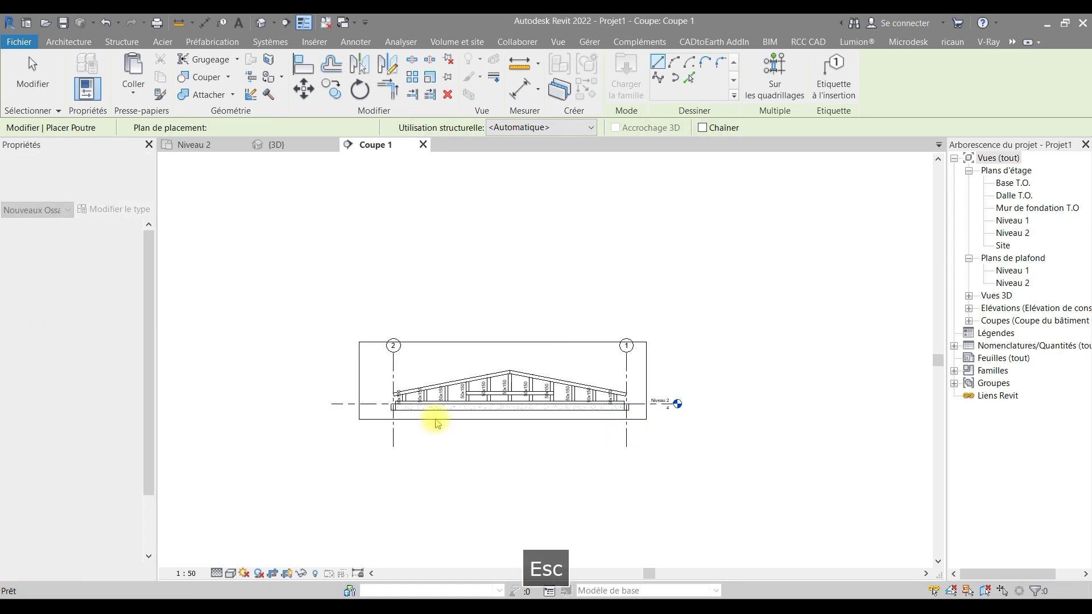
key(Escape)
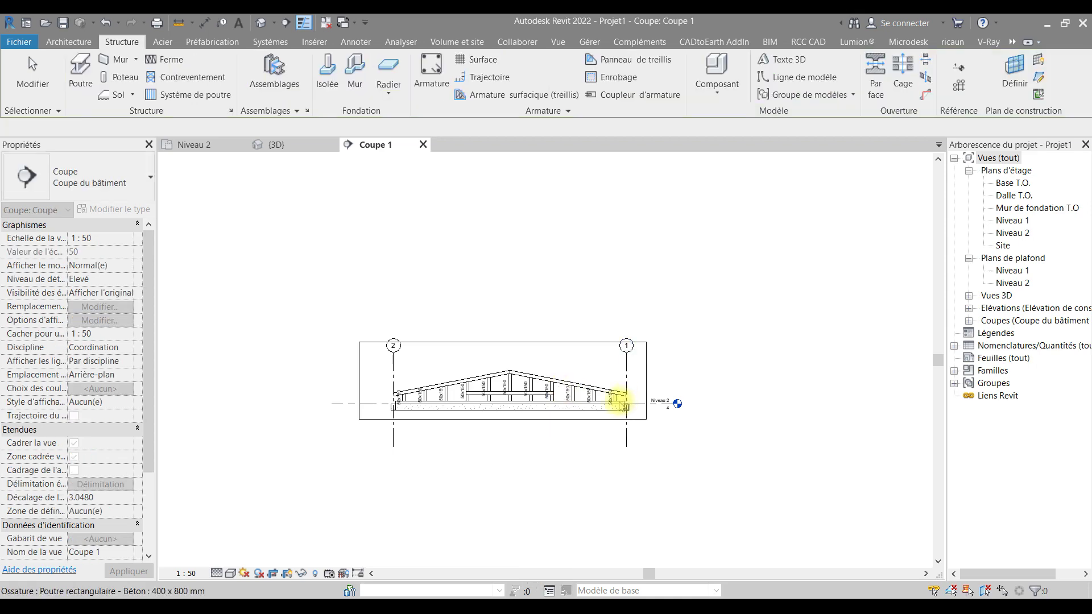
Examine the rebuilt front truss and the neighbouring building's Howe truss in the 3D view
click(288, 144)
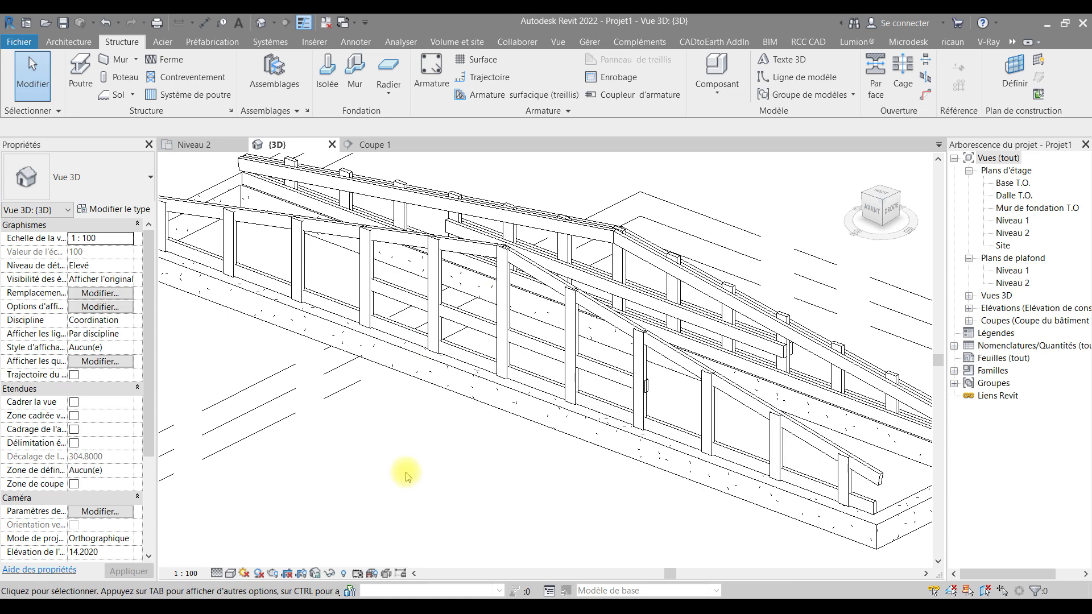
scroll(406, 476, down, 2)
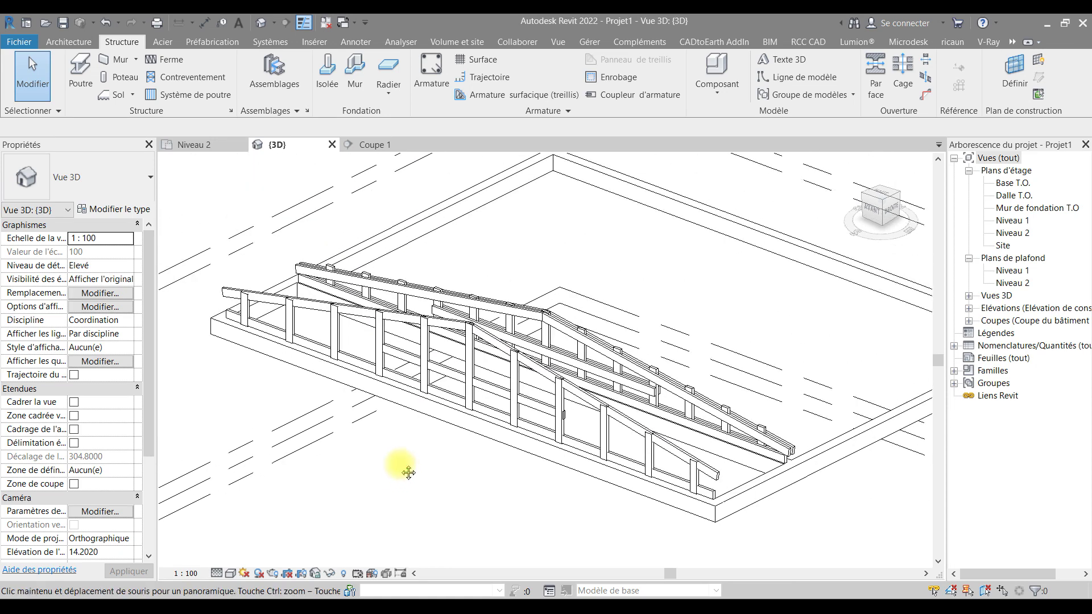
scroll(403, 468, down, 3)
scroll(336, 438, down, 4)
middle_drag(336, 436, 51, 295)
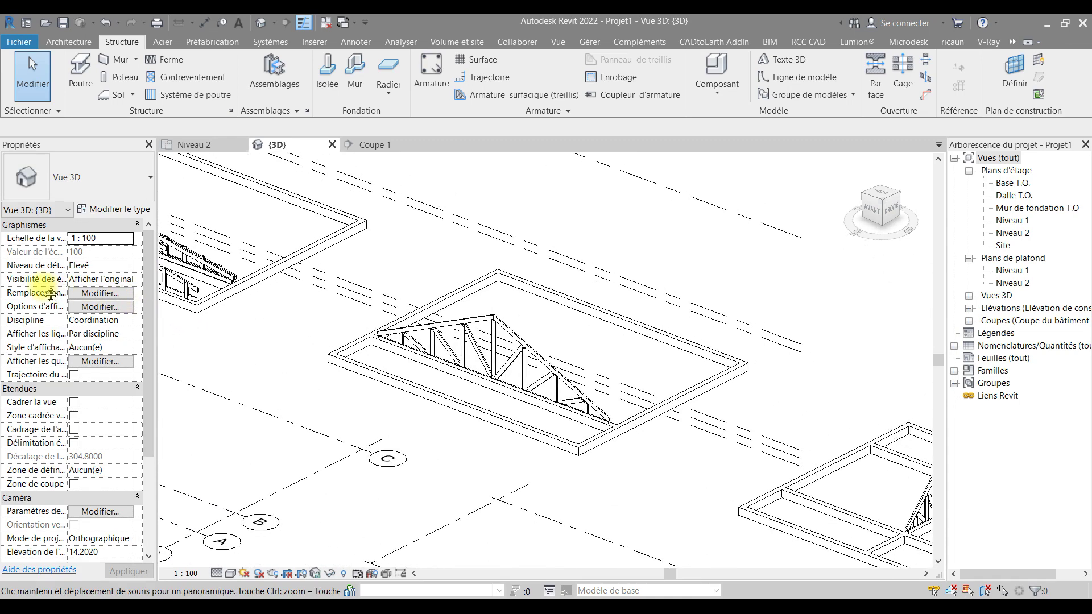
scroll(464, 368, up, 3)
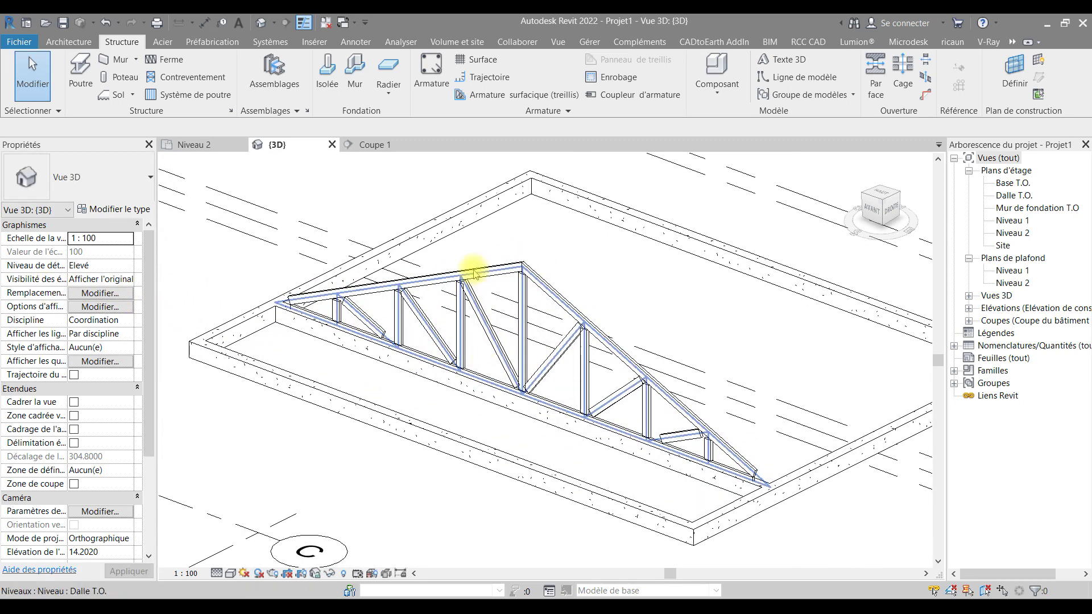
key(Escape)
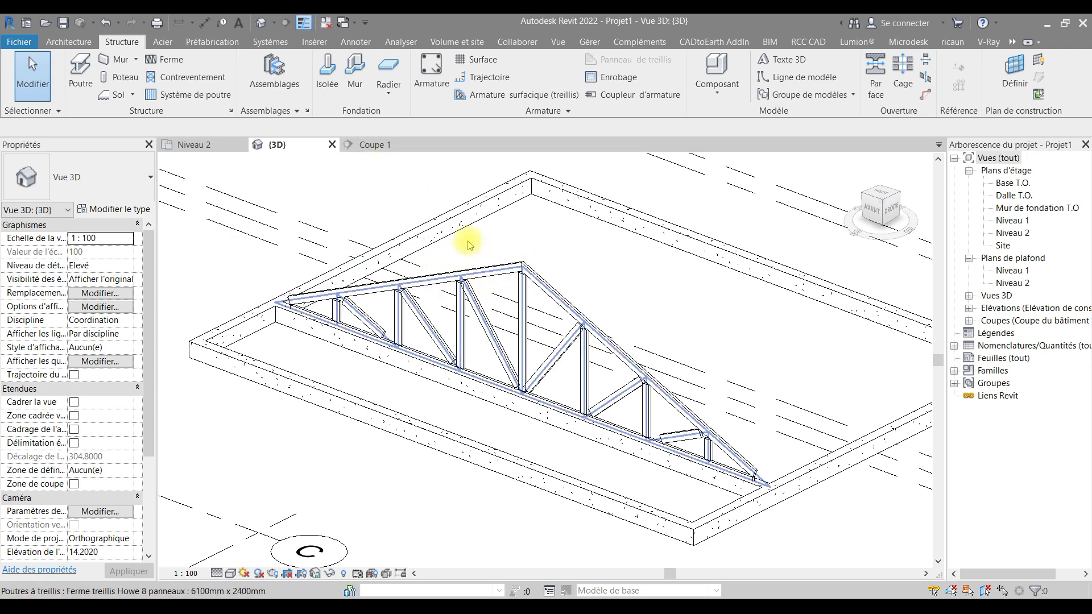
In plan Niveau 2, move the Coupe 1 section line to the D–E building, between grids F and G, and open the section
click(197, 144)
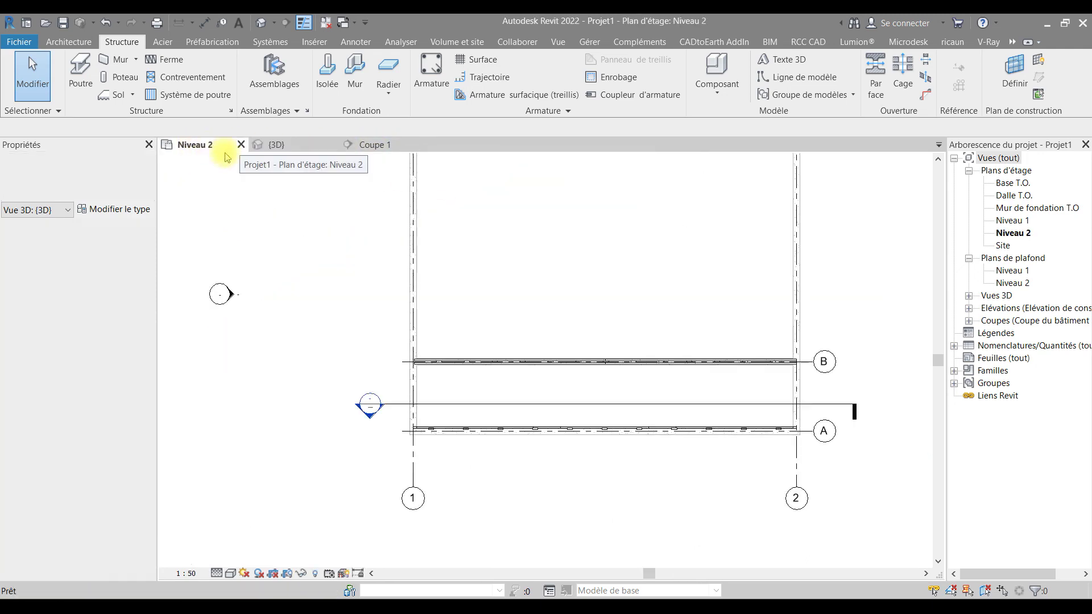
middle_drag(714, 434, 175, 419)
middle_drag(548, 410, 518, 422)
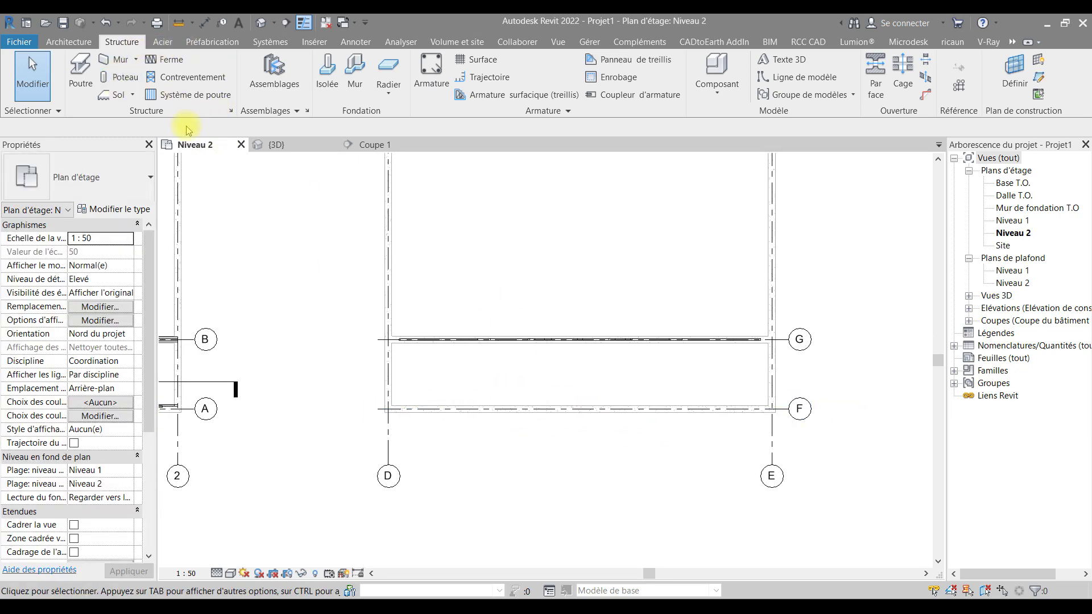
scroll(389, 280, down, 4)
middle_drag(405, 293, 621, 317)
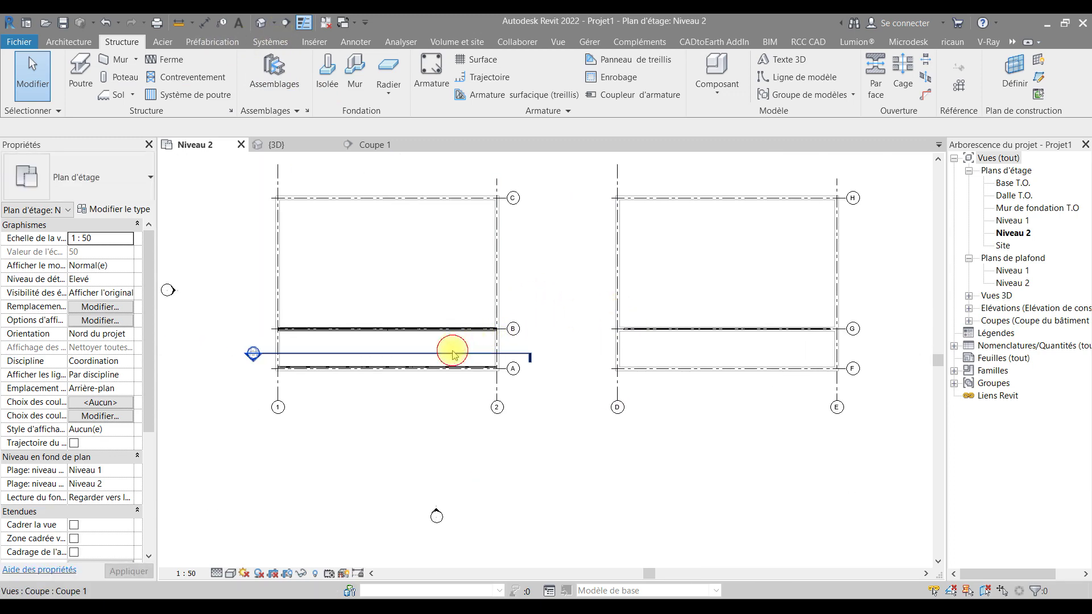
click(455, 355)
drag(668, 355, 792, 346)
key(Escape)
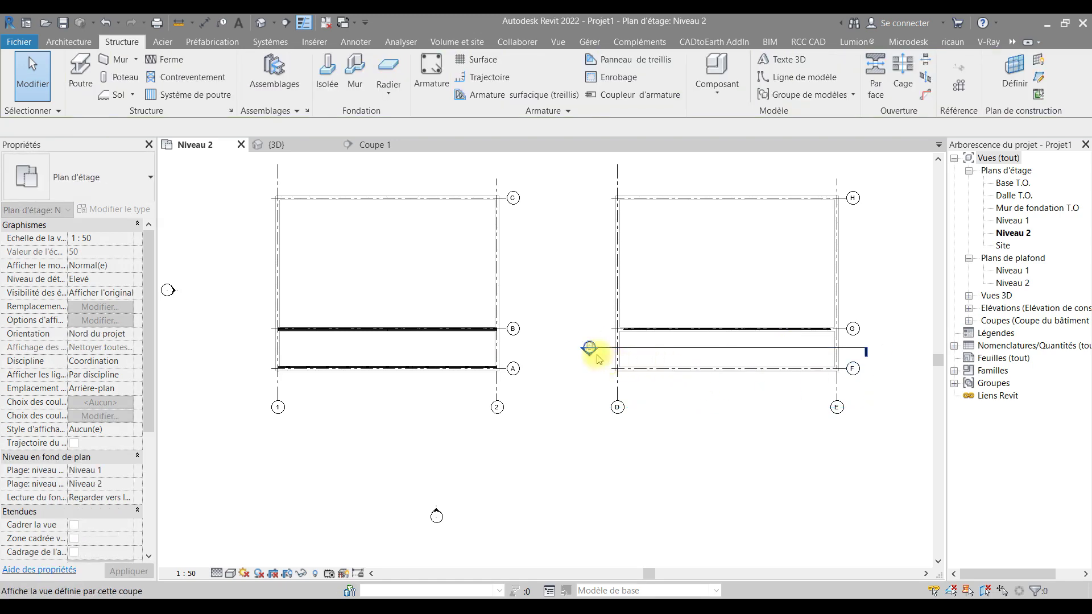
double_click(590, 347)
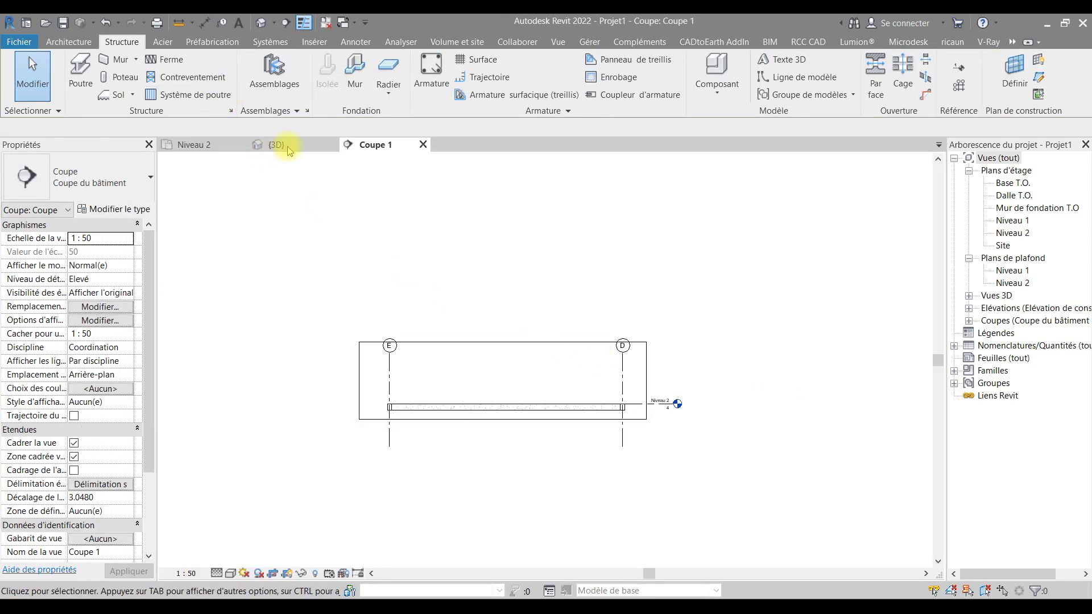
Start placing a truss in plan Niveau 2 and load the Ferme treillis Howe 8 panneaux family from the library's Structure, Fermes folder
click(202, 145)
scroll(805, 354, up, 3)
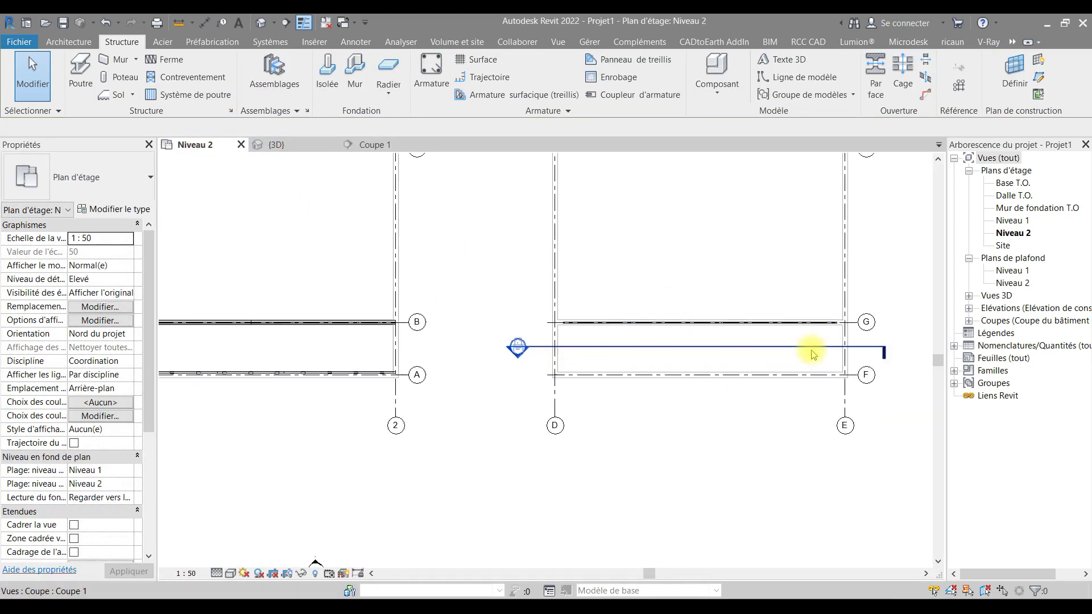
middle_drag(814, 358, 704, 385)
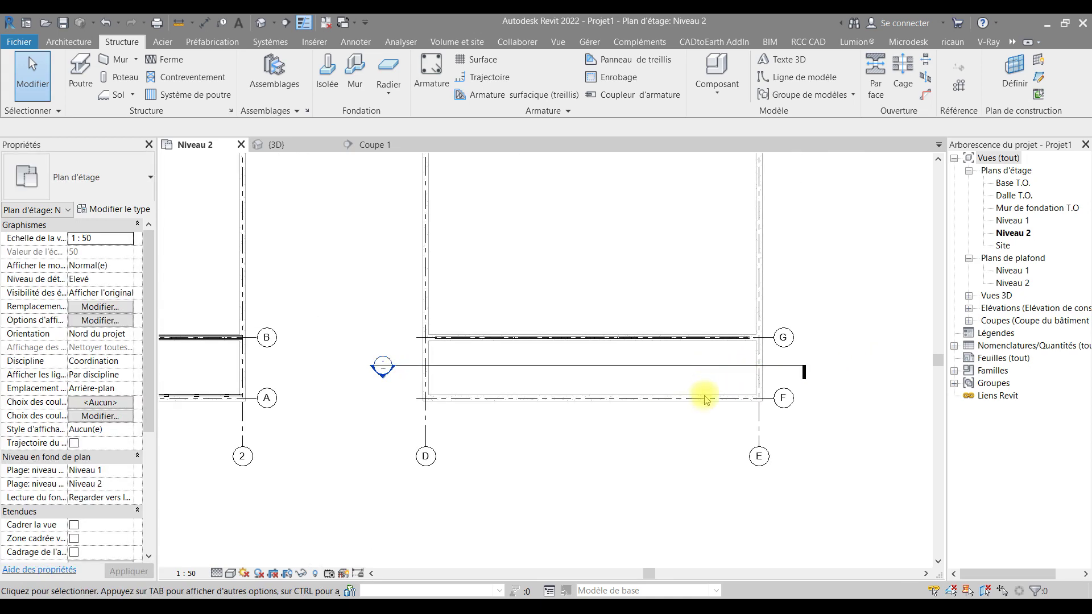
click(167, 60)
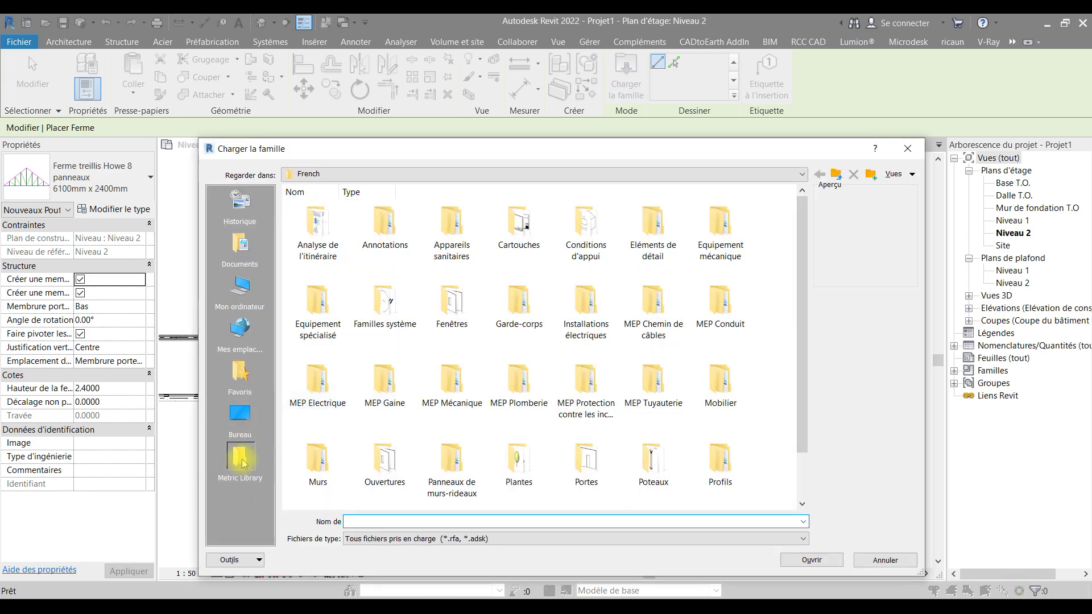
scroll(364, 415, down, 2)
double_click(520, 484)
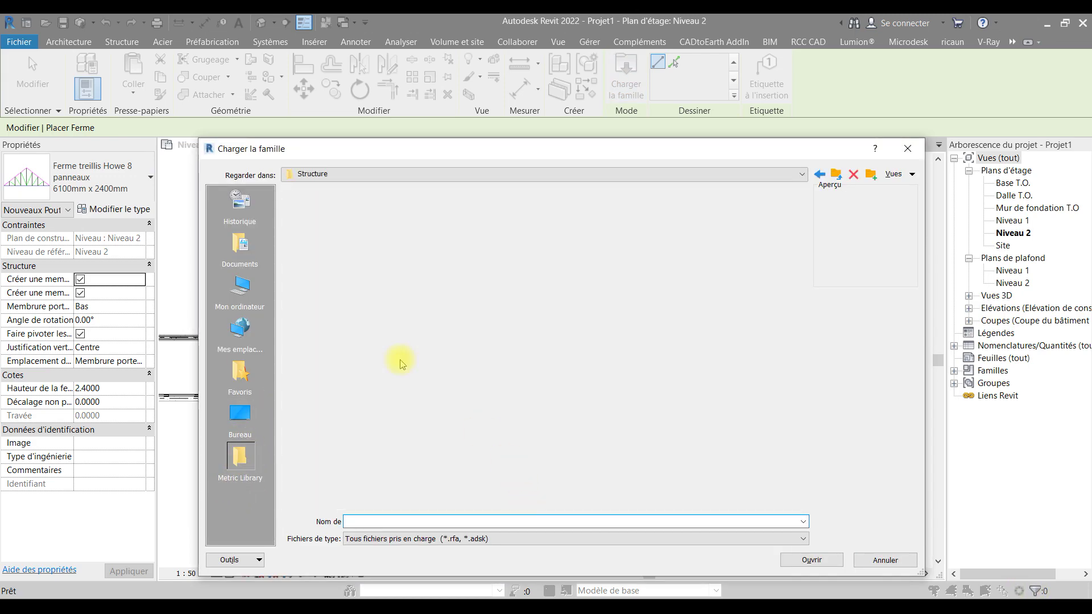
click(375, 219)
double_click(375, 220)
click(324, 222)
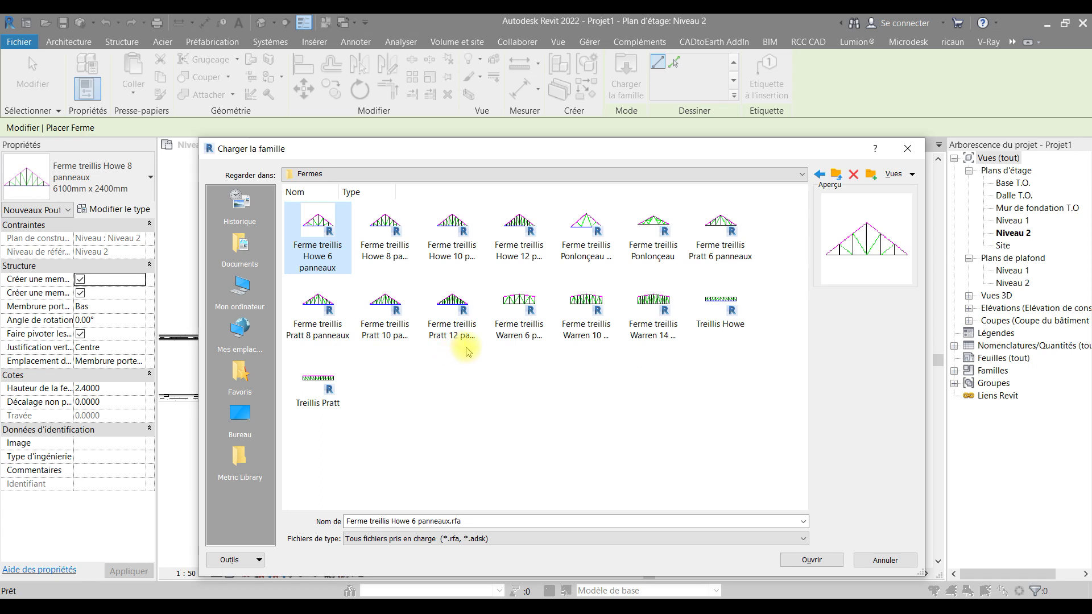
click(396, 227)
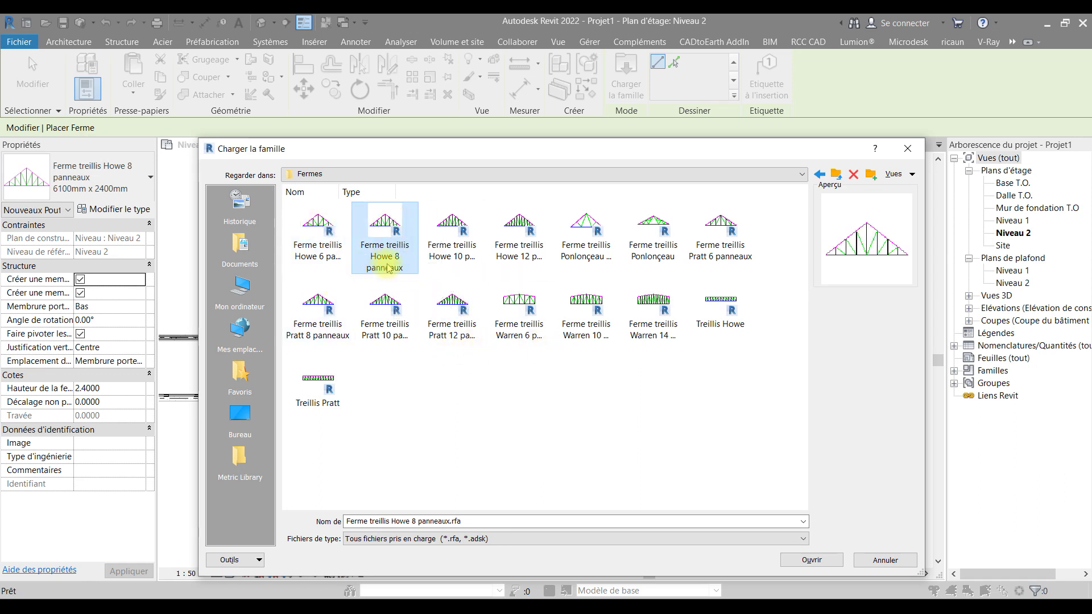
click(812, 560)
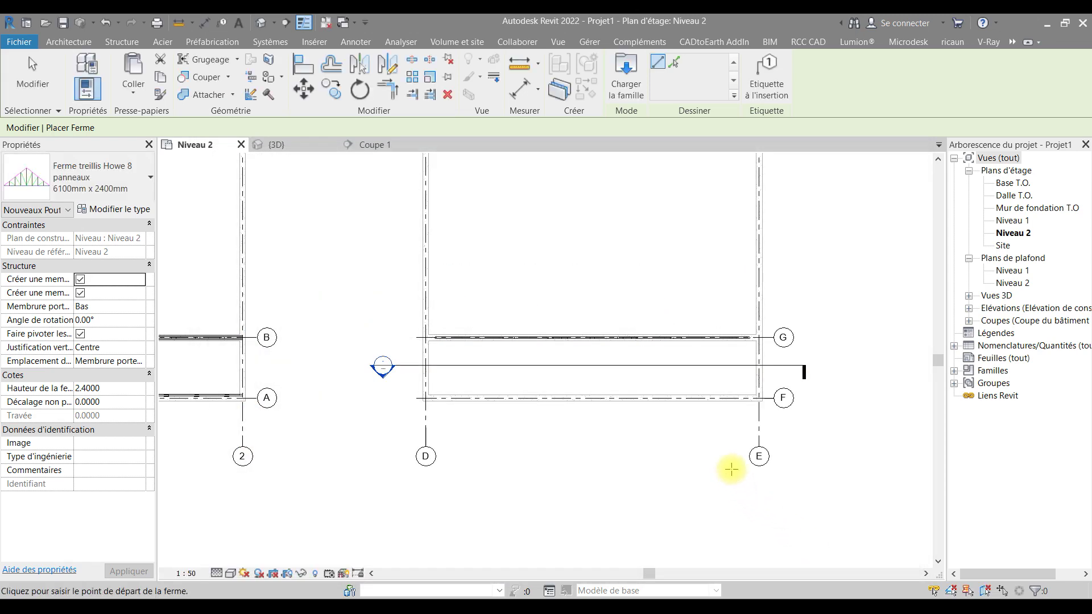
Place a Howe 8 panneaux 6100mm x 2400mm truss on Niveau 2 along grid F, from grid D to grid E
scroll(441, 396, up, 2)
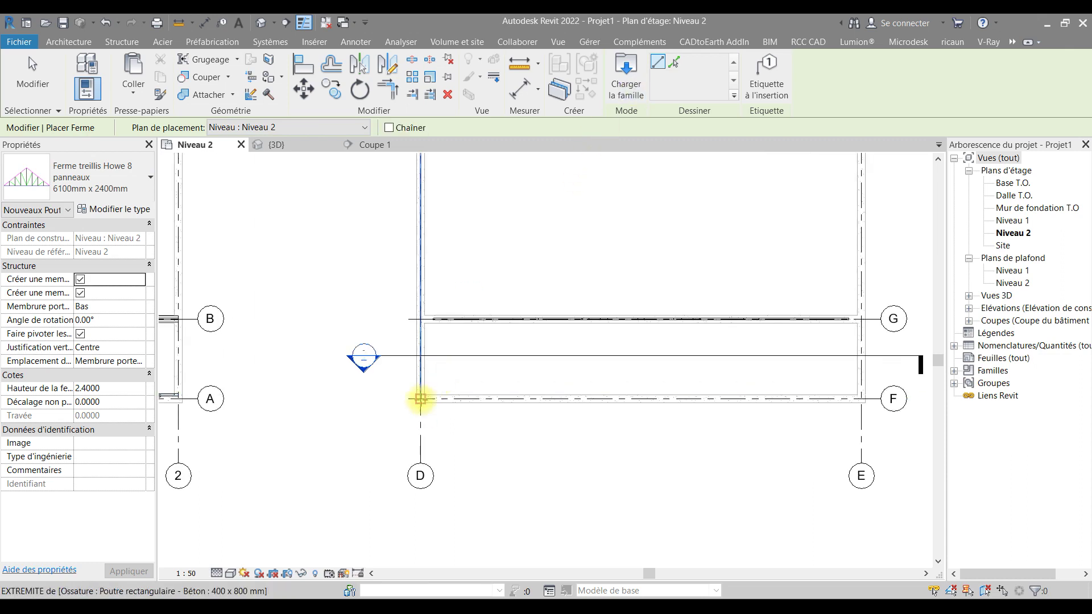
click(861, 399)
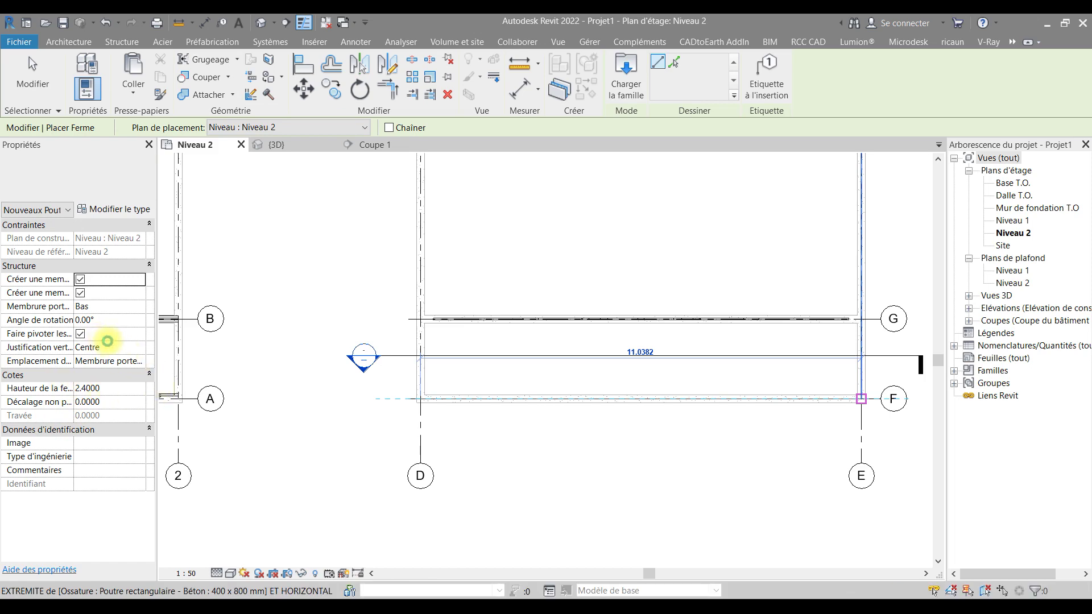
click(732, 396)
key(Escape)
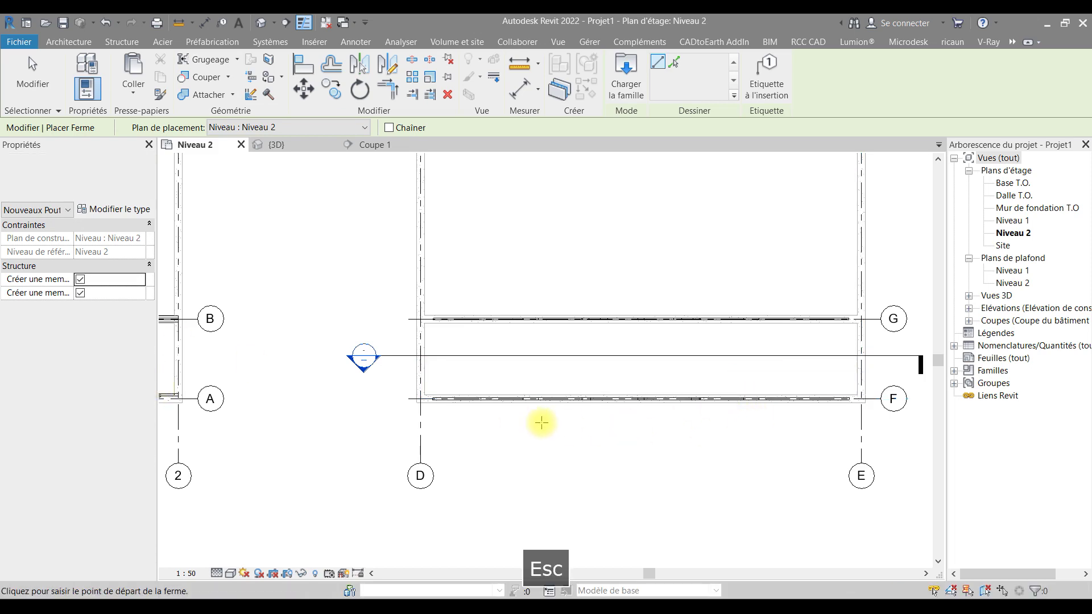
key(Escape)
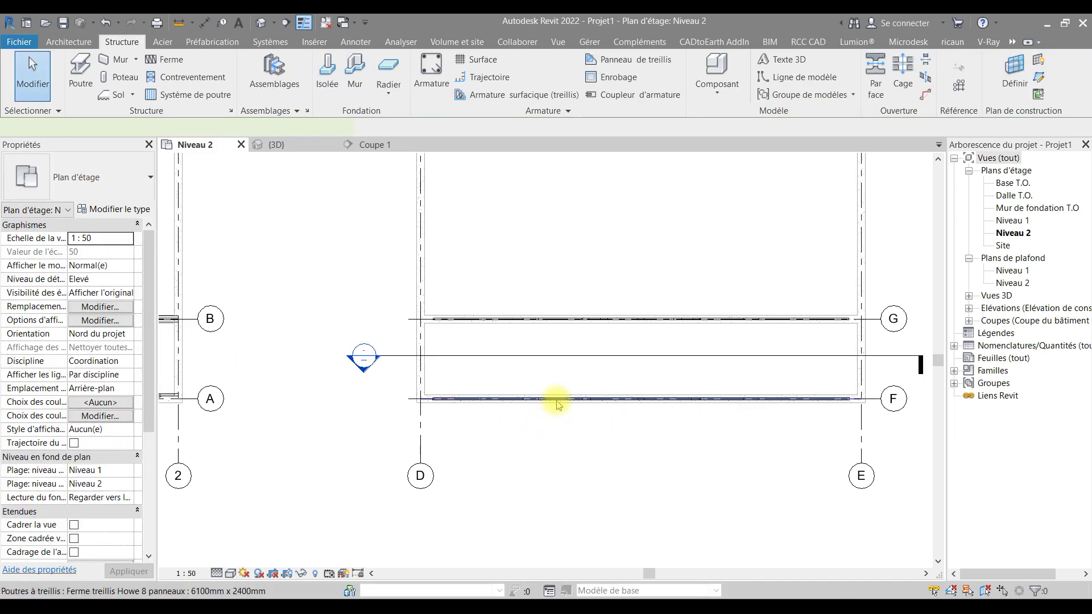
In the 3D view, examine the grid F truss's type properties for the framing types of its chords, uprights and diagonals
click(563, 414)
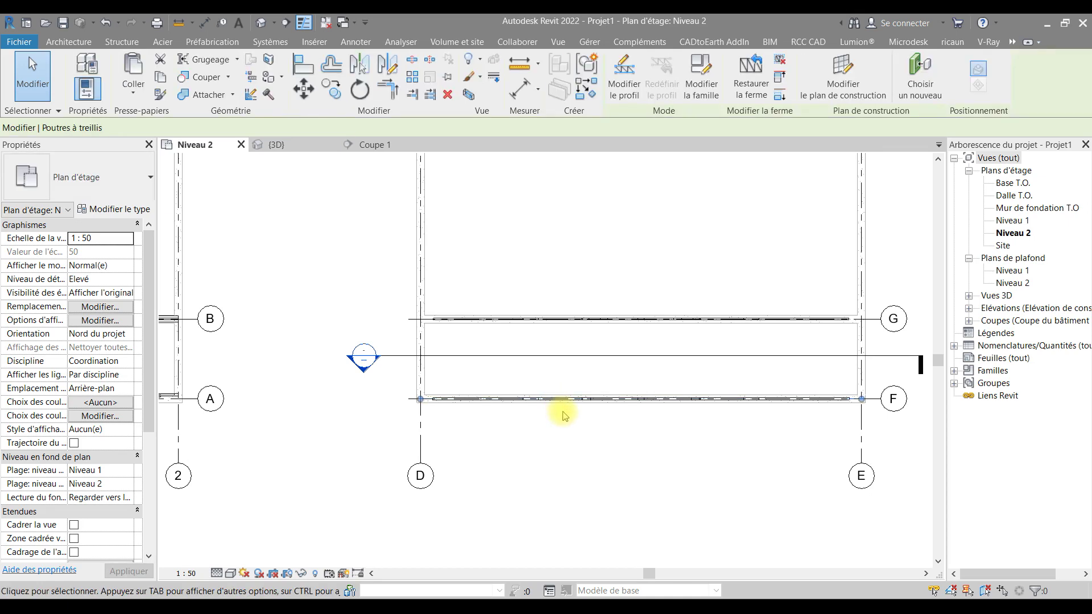
click(266, 146)
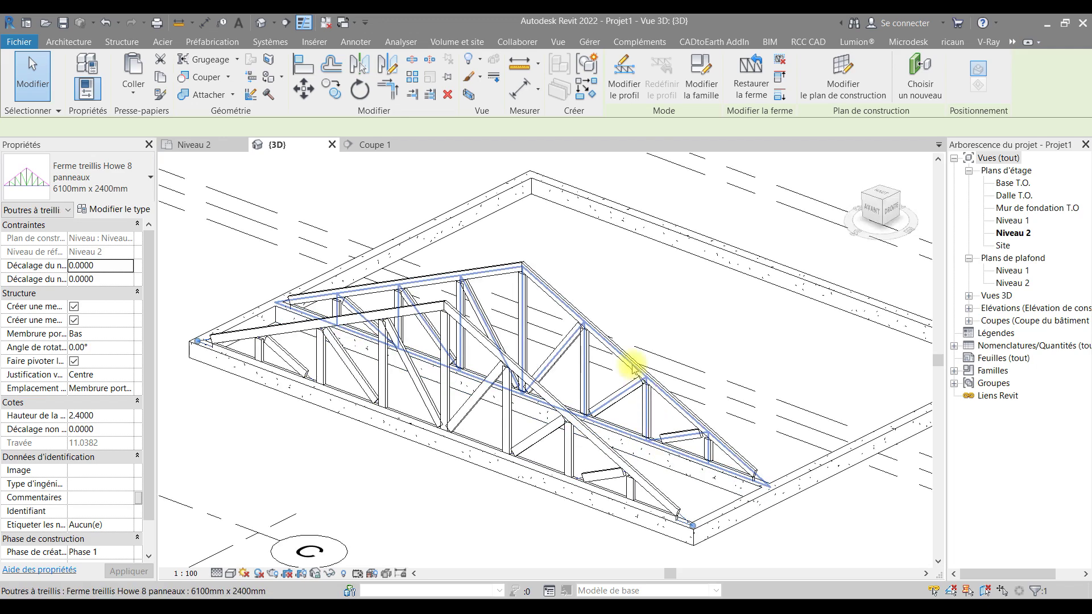
click(302, 352)
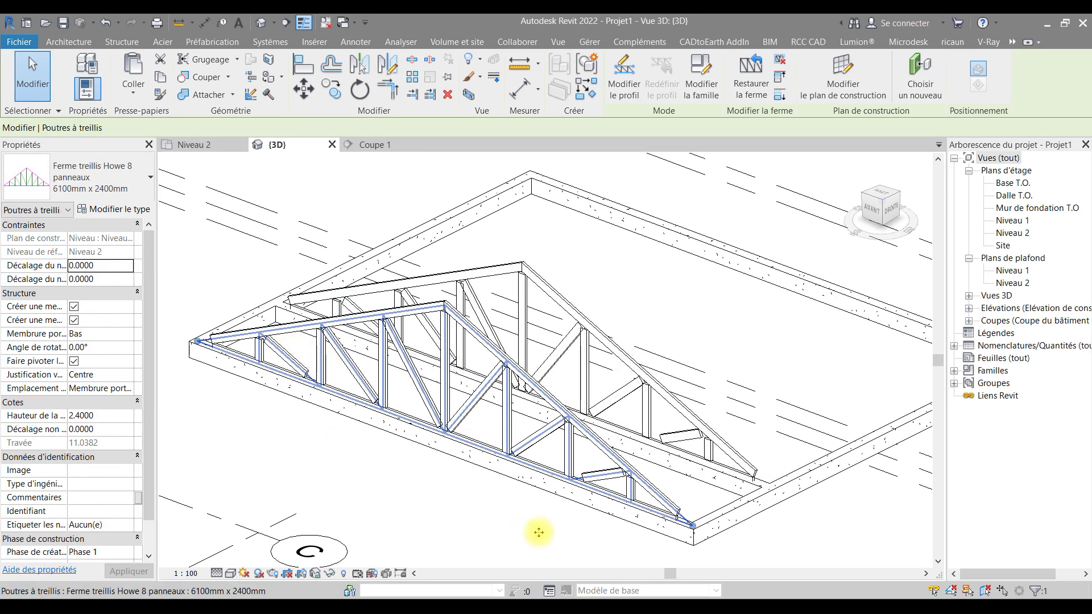
click(114, 215)
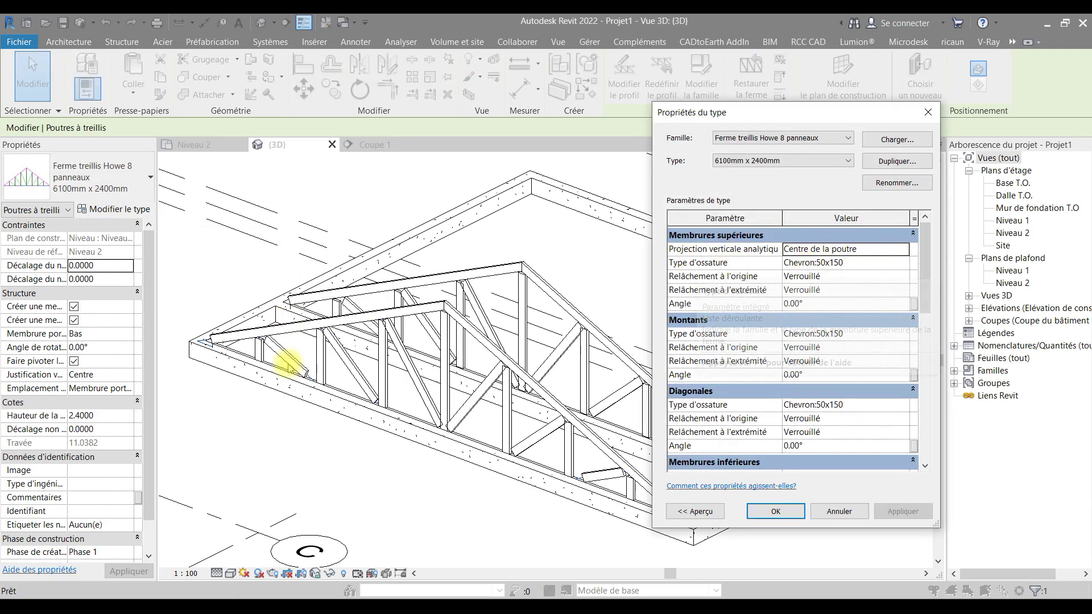
click(902, 265)
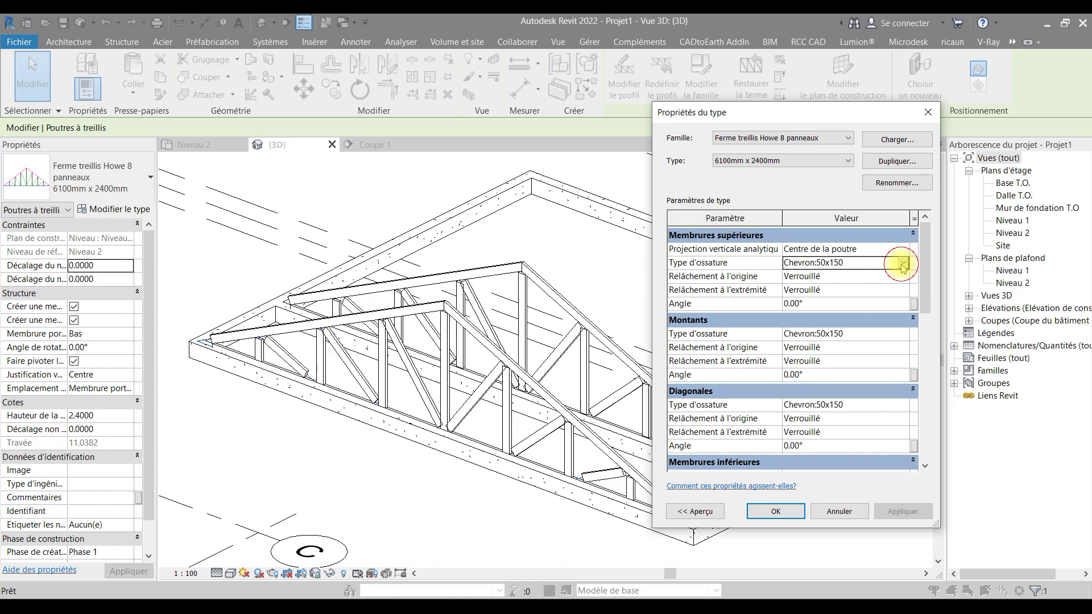
click(906, 263)
click(906, 264)
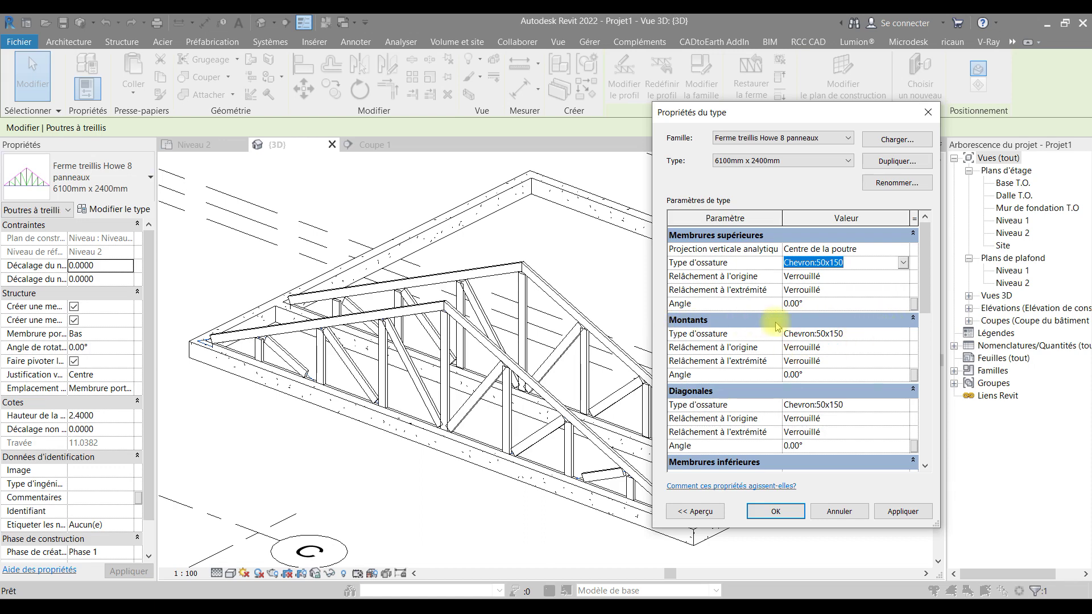
scroll(762, 333, down, 2)
scroll(765, 392, down, 2)
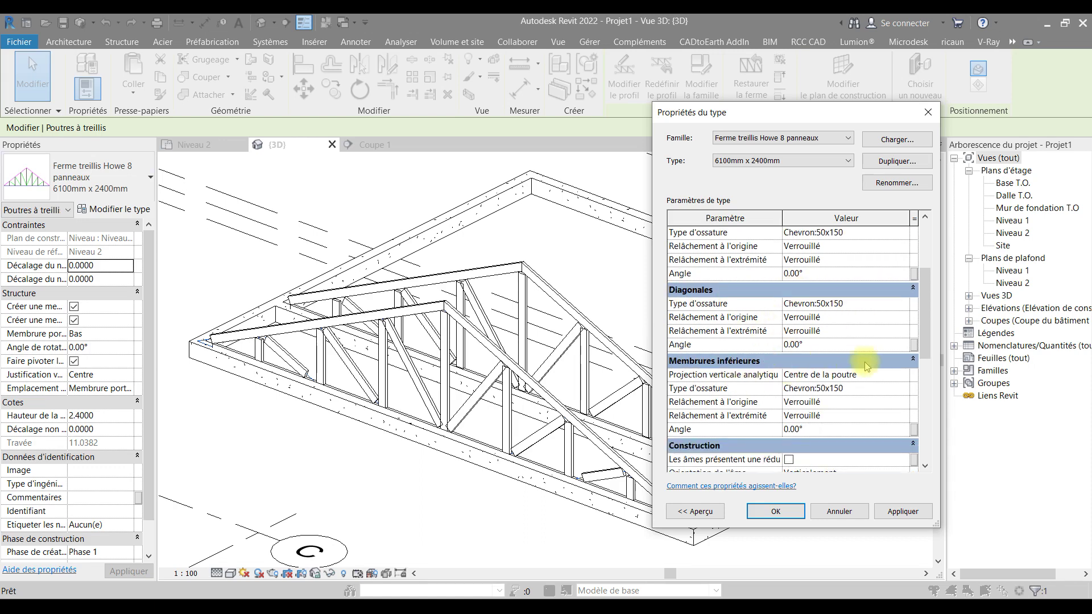
scroll(778, 398, down, 1)
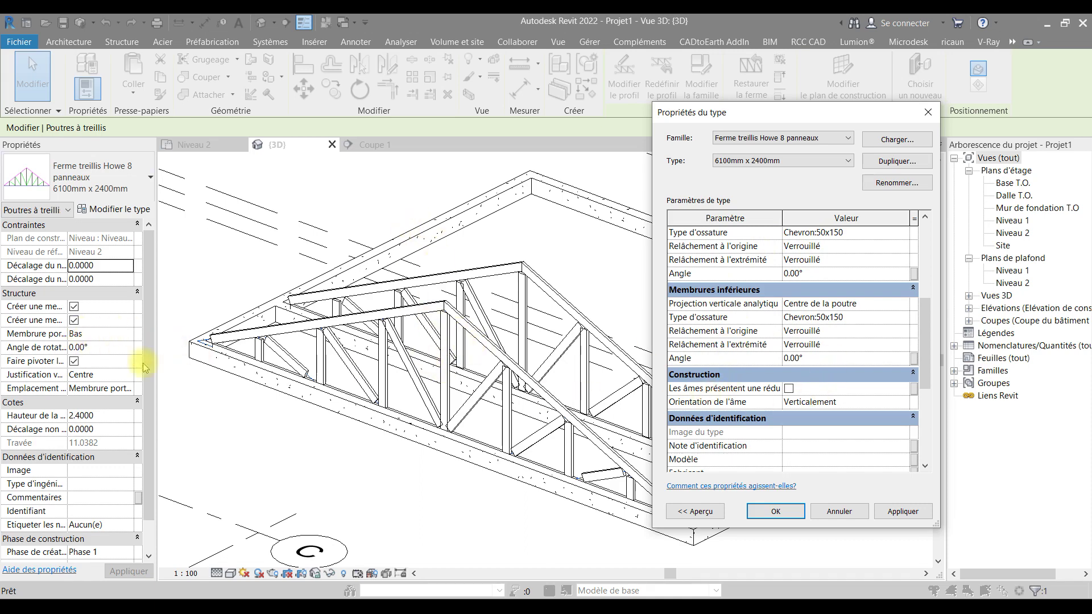
click(848, 510)
Set the height of the front truss on grid F to 1.6000
click(112, 424)
click(113, 417)
text(1.)
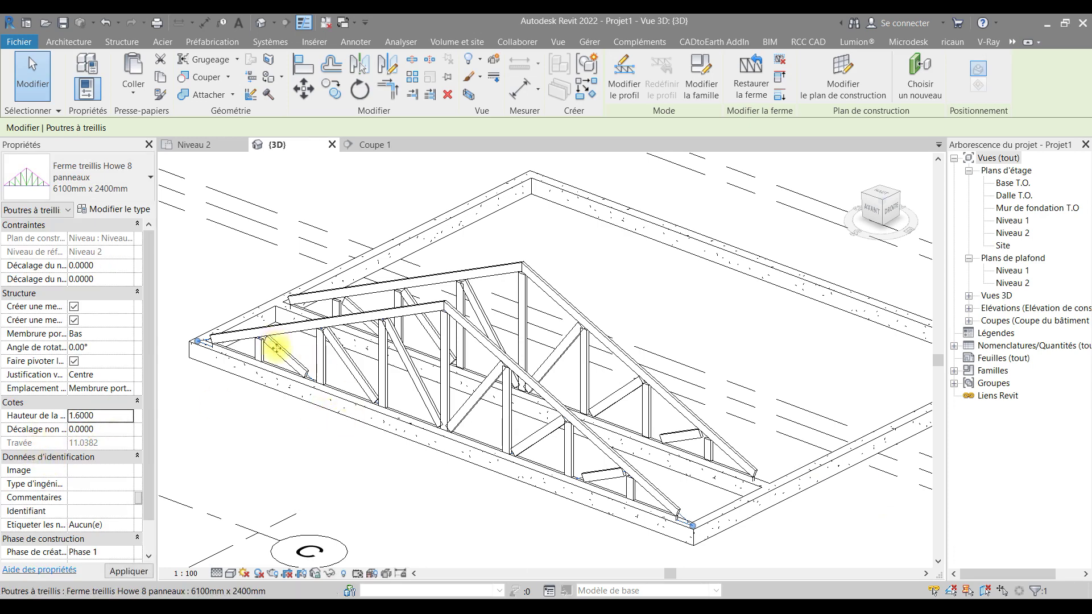
click(356, 498)
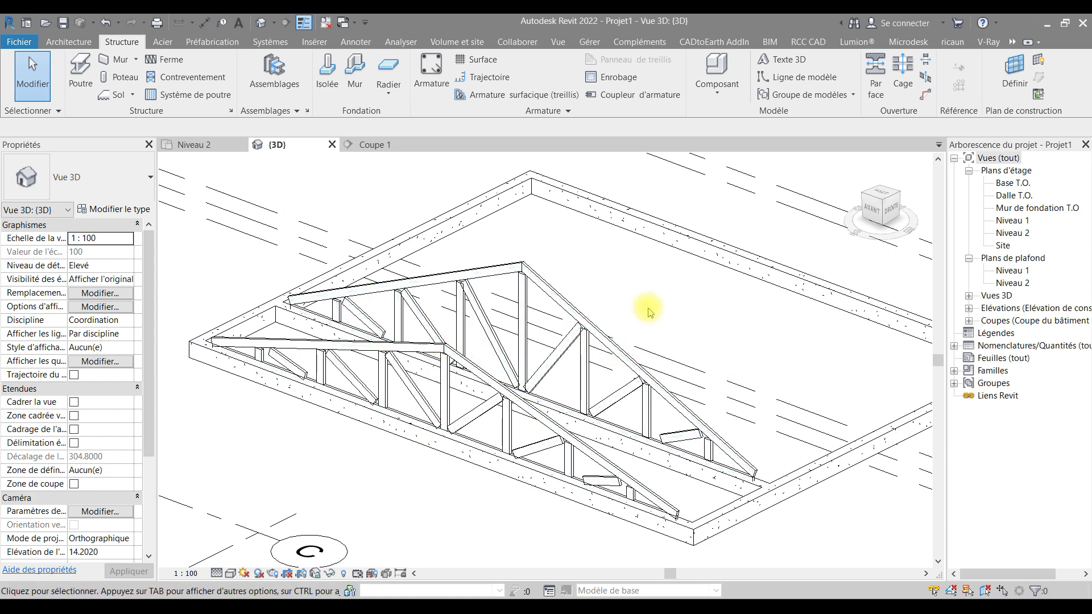
Set the height of the Howe truss on the neighbouring building's interior beam to 1.6000
scroll(650, 312, down, 4)
middle_drag(650, 310, 370, 305)
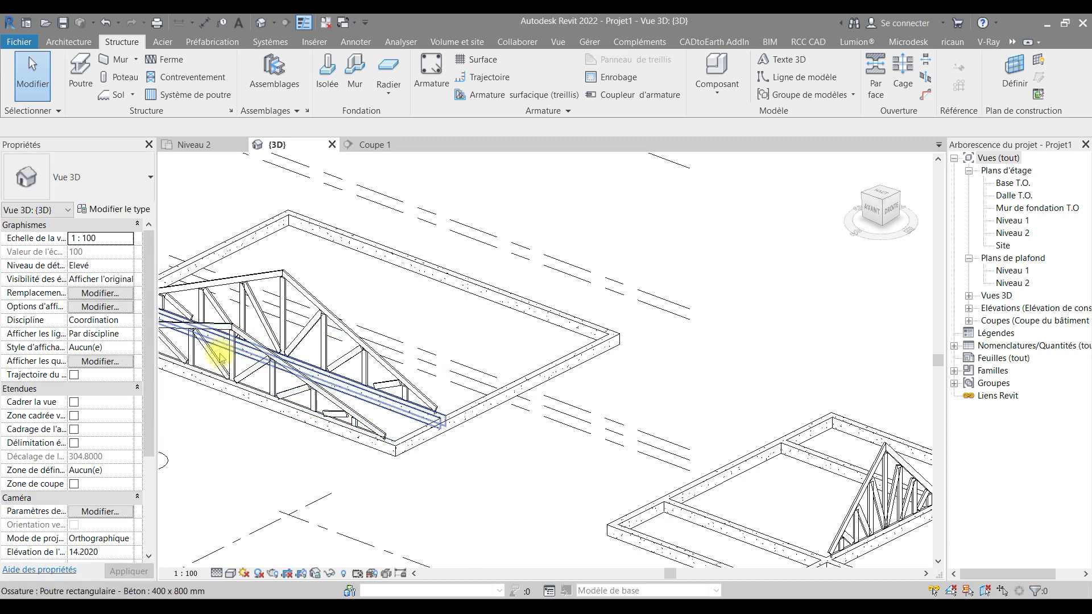
middle_drag(578, 385, 276, 254)
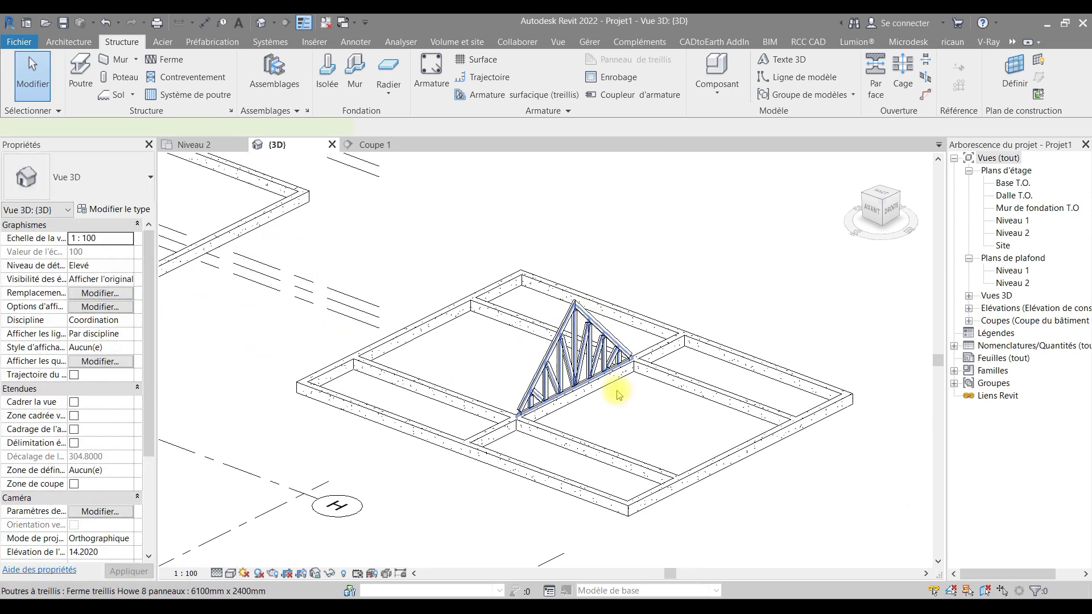
click(562, 368)
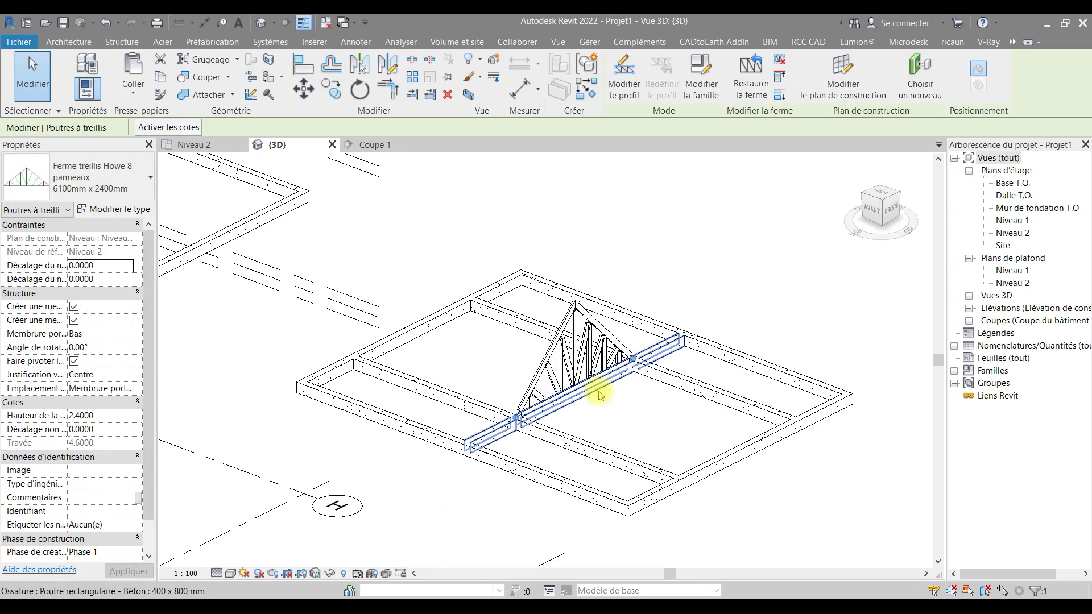
scroll(600, 393, up, 2)
scroll(600, 394, up, 1)
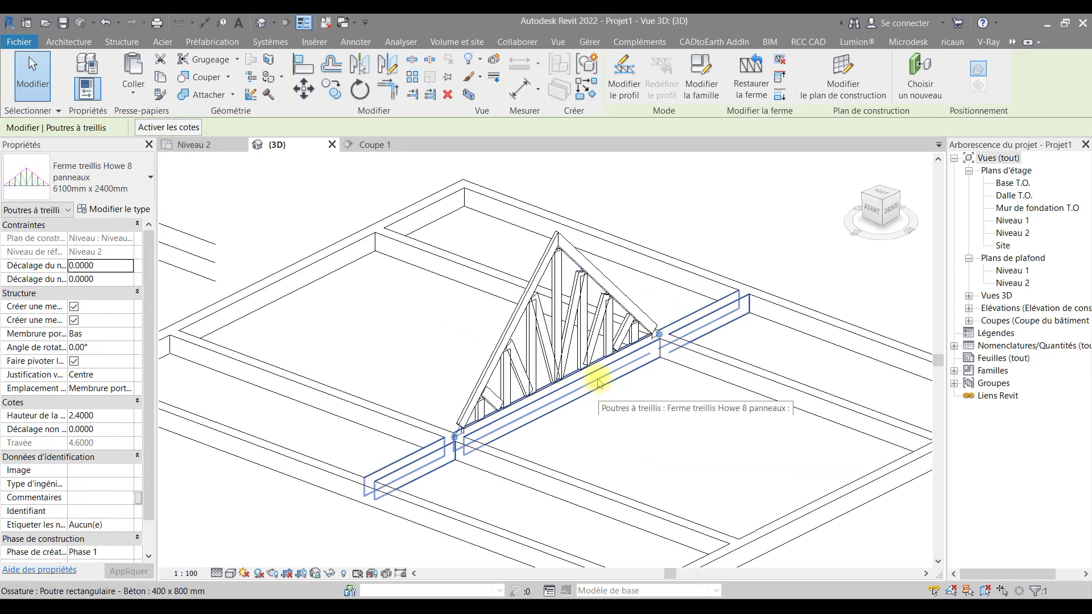
click(120, 415)
text(1.)
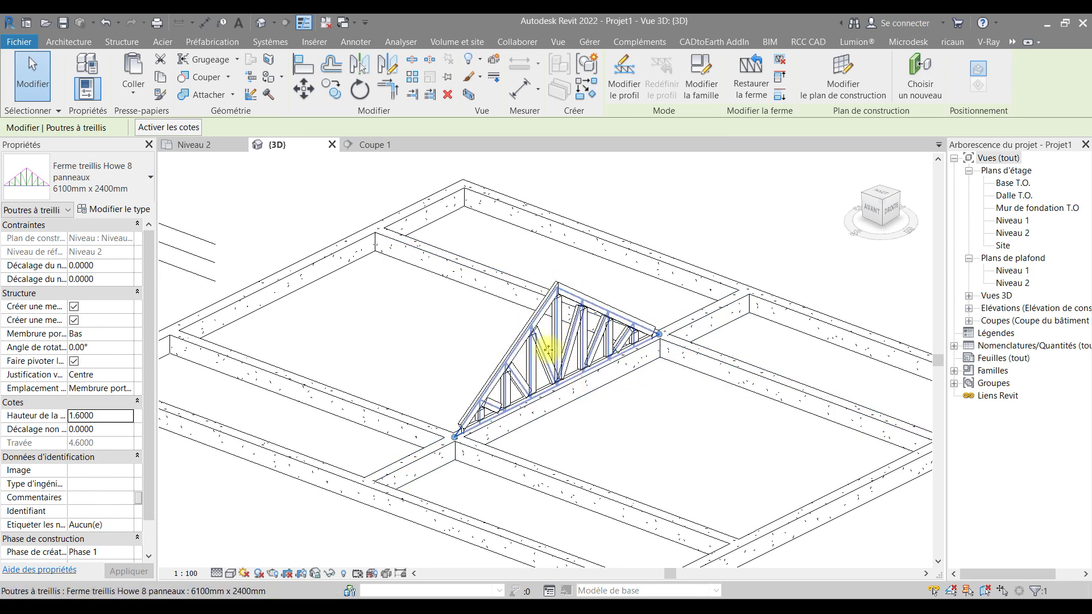
Open the profile of the neighbouring building's Howe truss for editing and finish the sketch without altering its chord lines
click(620, 89)
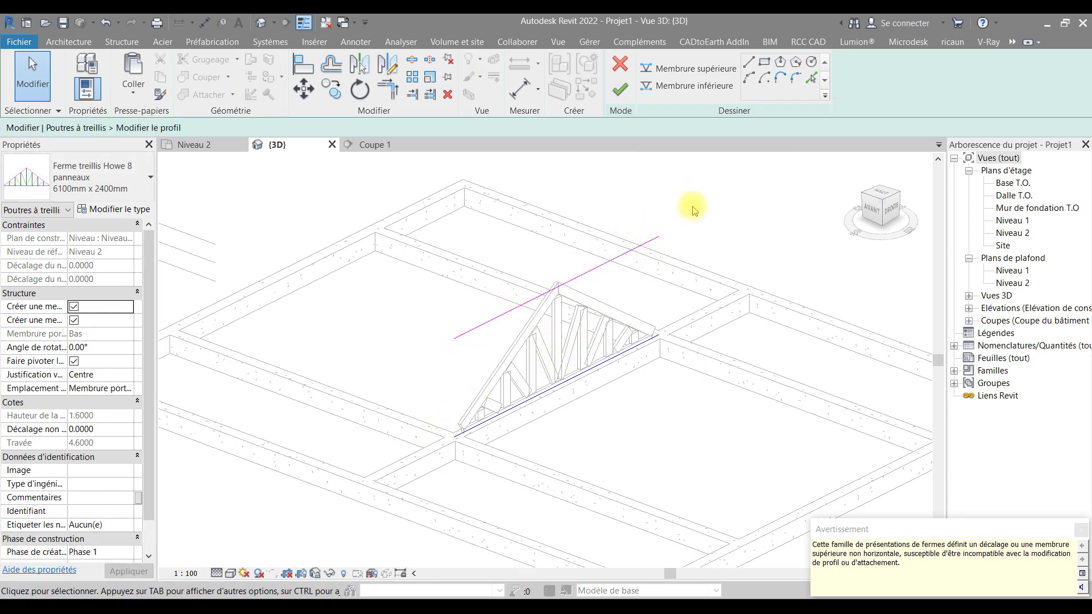
click(620, 88)
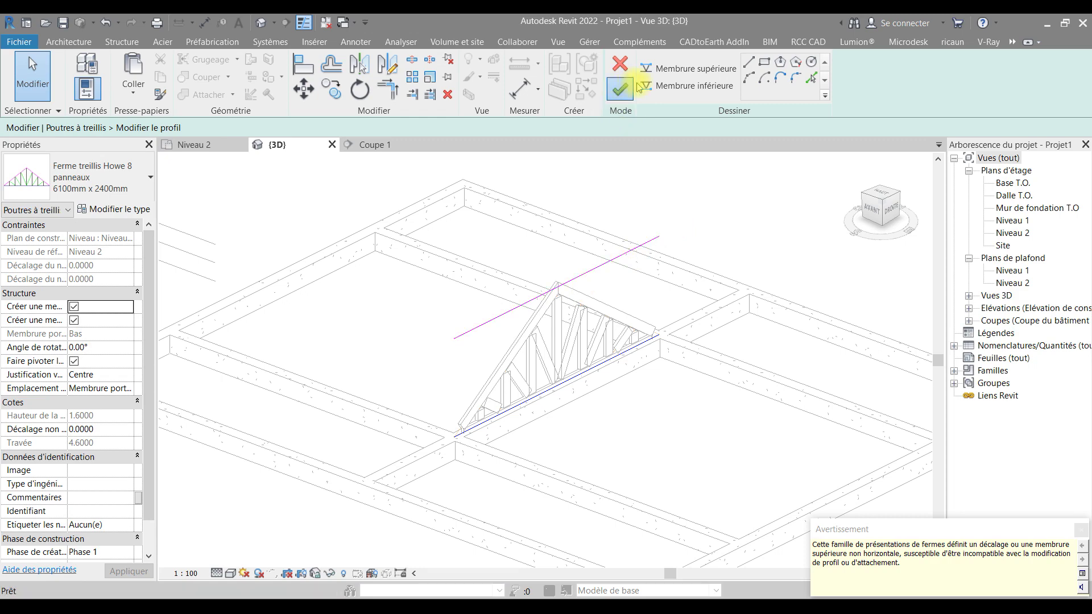
click(576, 318)
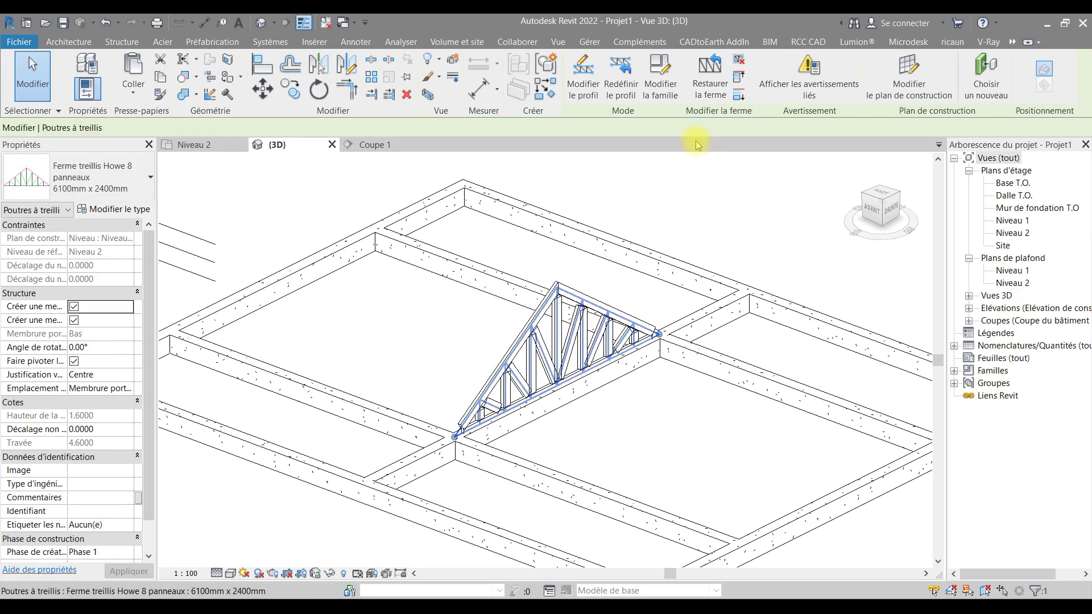
Open the Ferme treillis Howe 8 panneaux family of the selected truss for editing
click(659, 96)
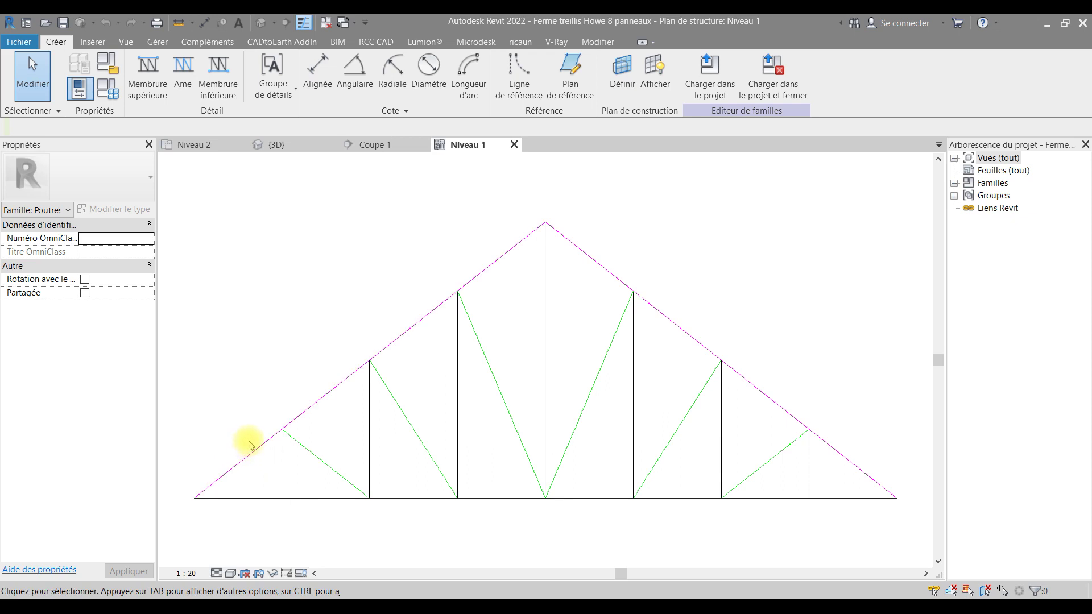
scroll(259, 439, down, 1)
middle_drag(262, 441, 352, 434)
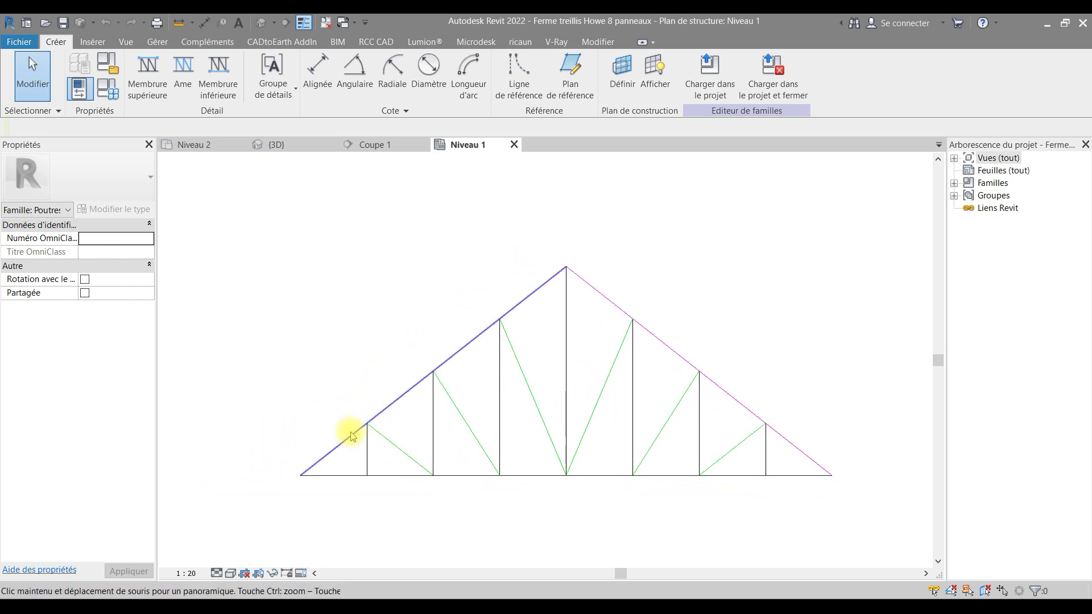
Pull the apex end of the left sloping top chord inward to about 2500 mm long, removing the constraints and detaching the joined elements
click(337, 447)
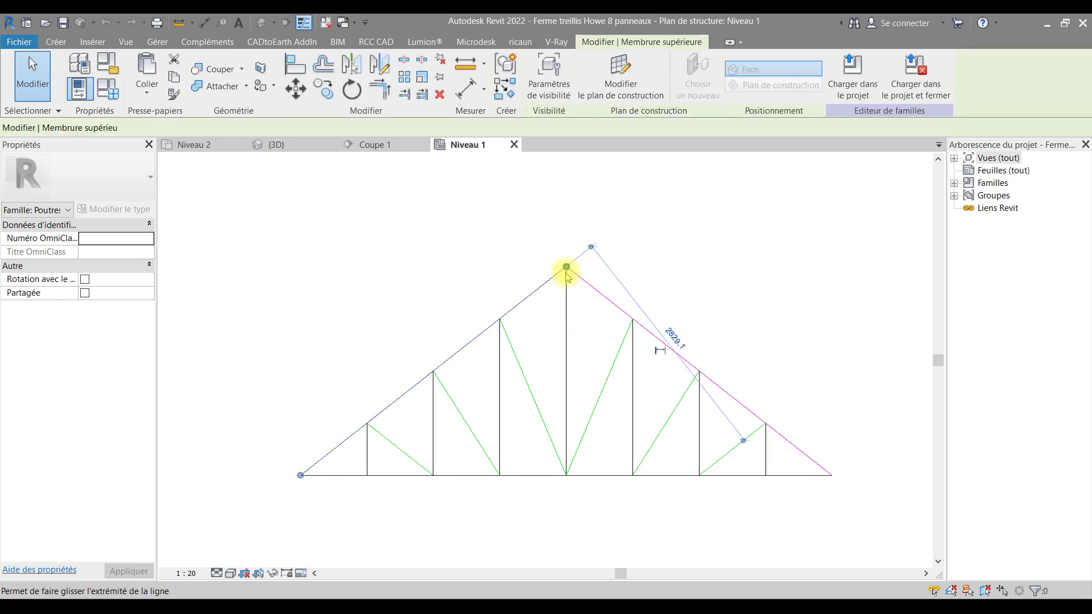
drag(565, 264, 302, 338)
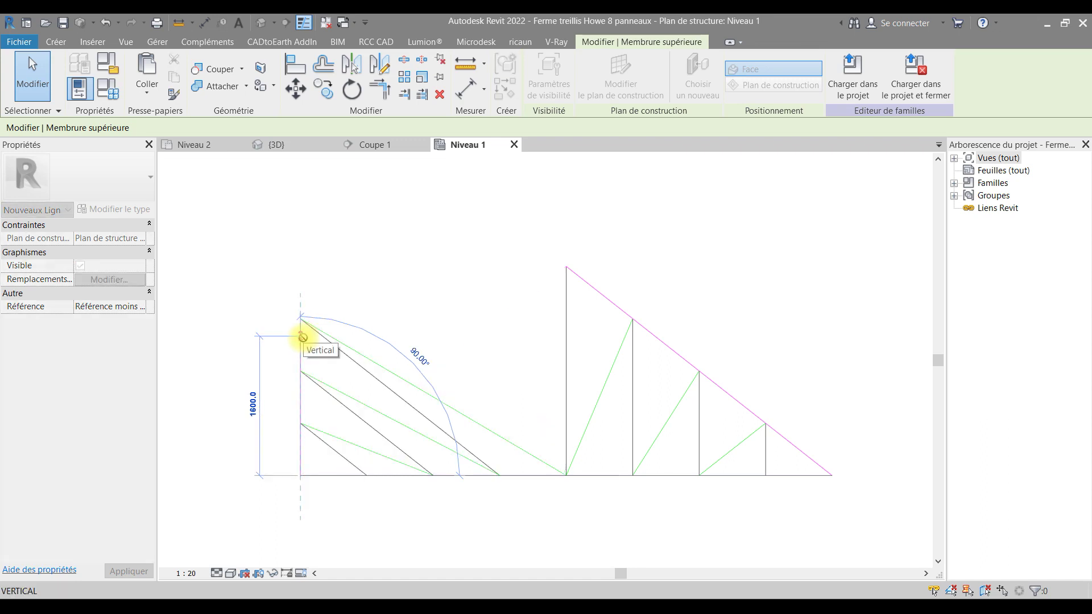
drag(303, 337, 566, 266)
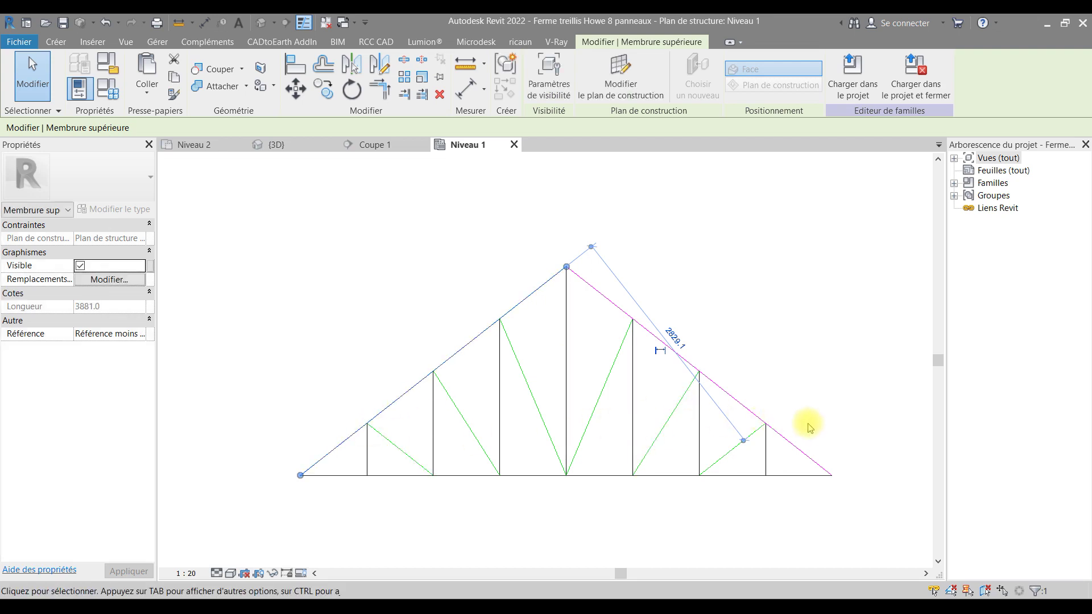
drag(566, 267, 480, 289)
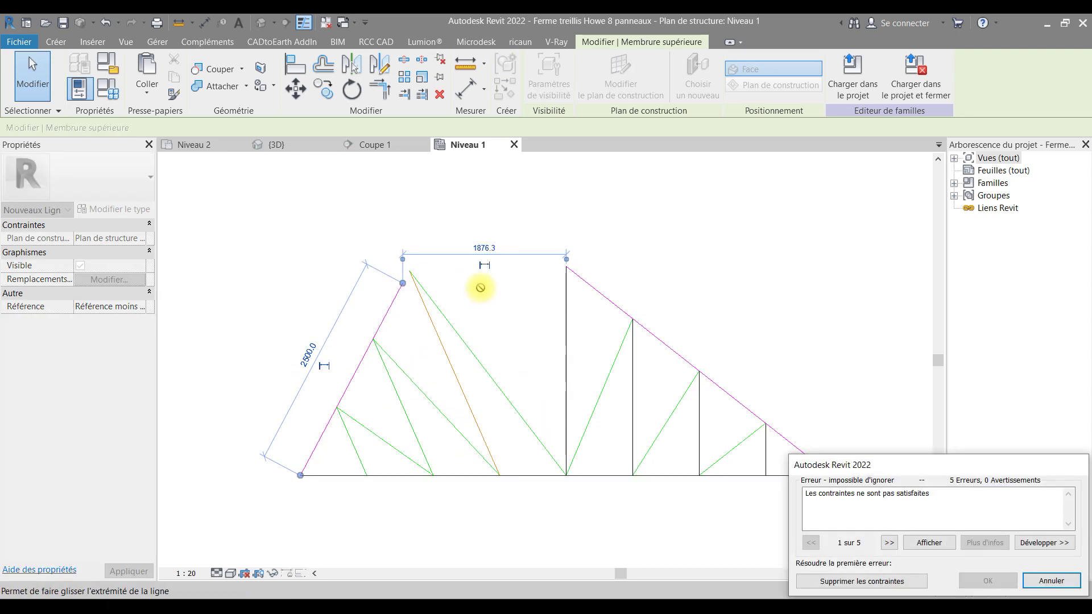
click(890, 583)
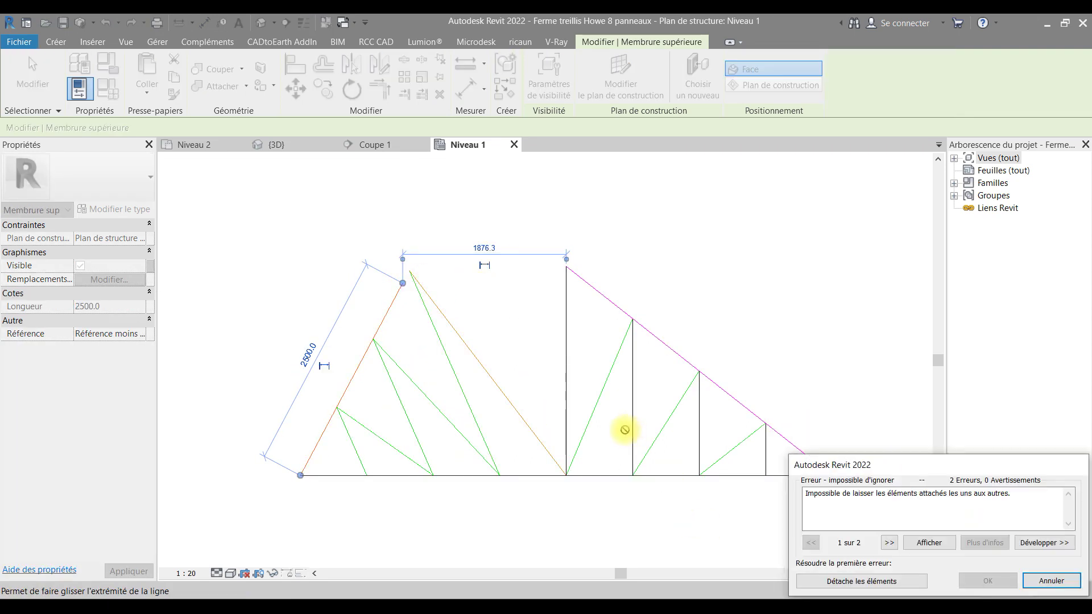
click(865, 586)
Delete all the vertical and diagonal web members from both halves of the truss, keeping the chord lines
drag(523, 342, 406, 446)
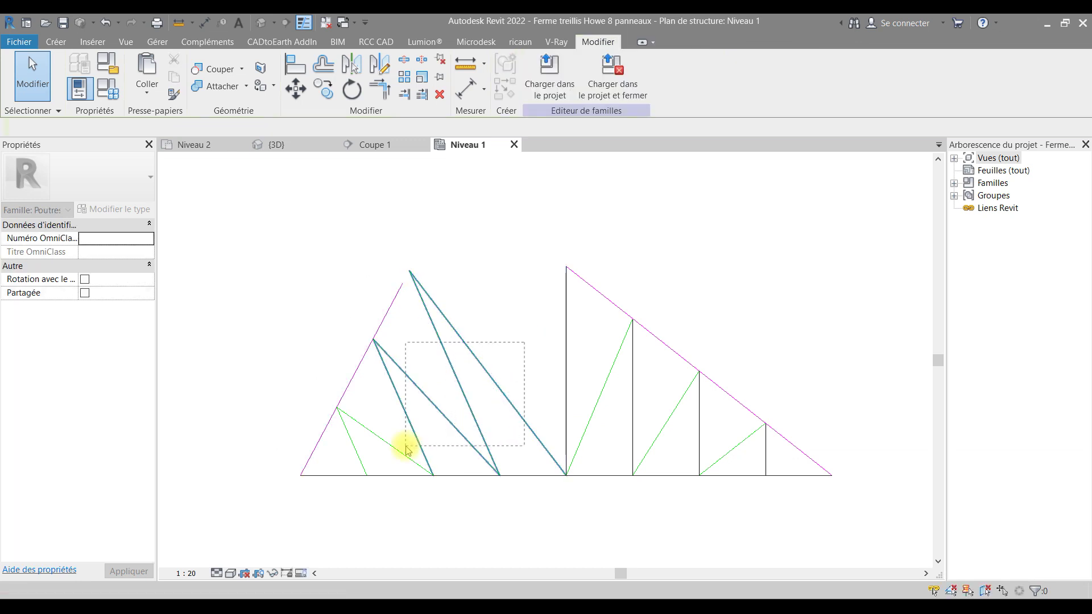
key(BackSpace)
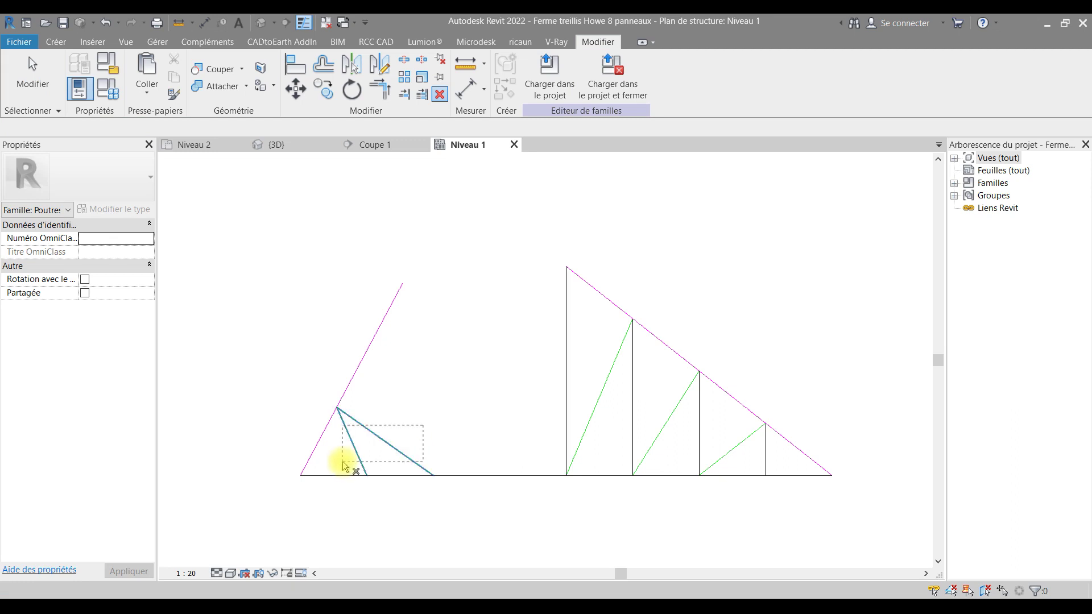
key(BackSpace)
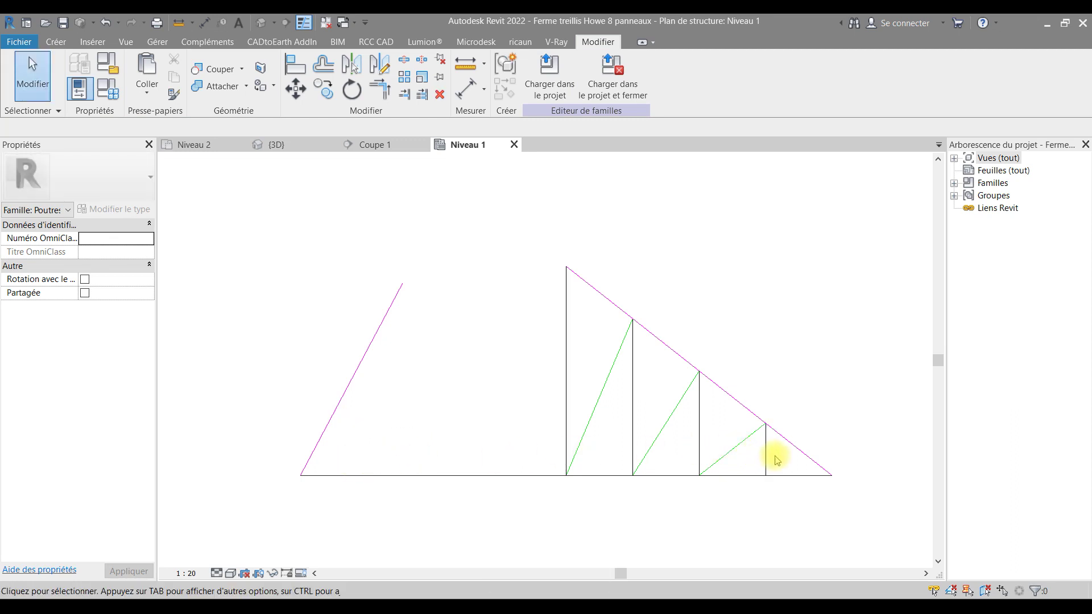
mouse_move(765, 457)
mouse_down()
mouse_move(529, 451)
mouse_move(678, 443)
mouse_move(761, 453)
mouse_up()
click(597, 291)
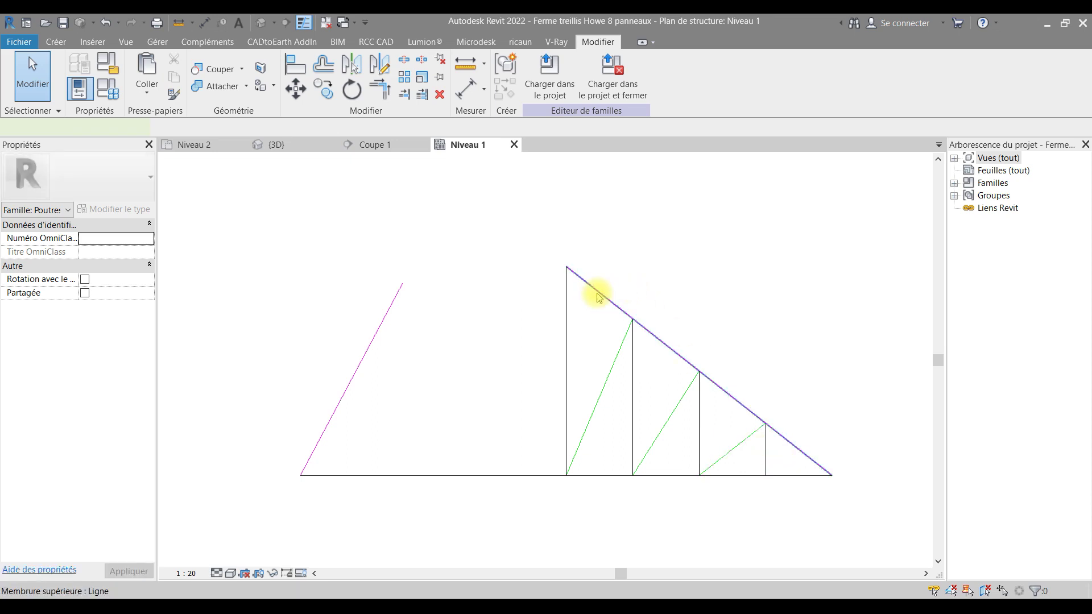
click(580, 280)
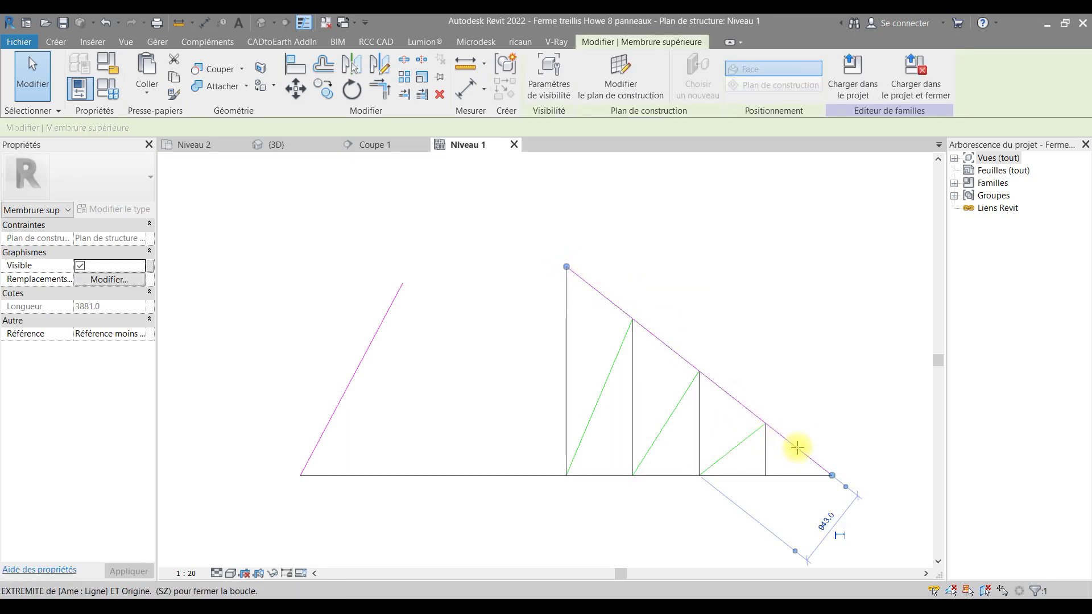
drag(793, 462, 532, 458)
key(BackSpace)
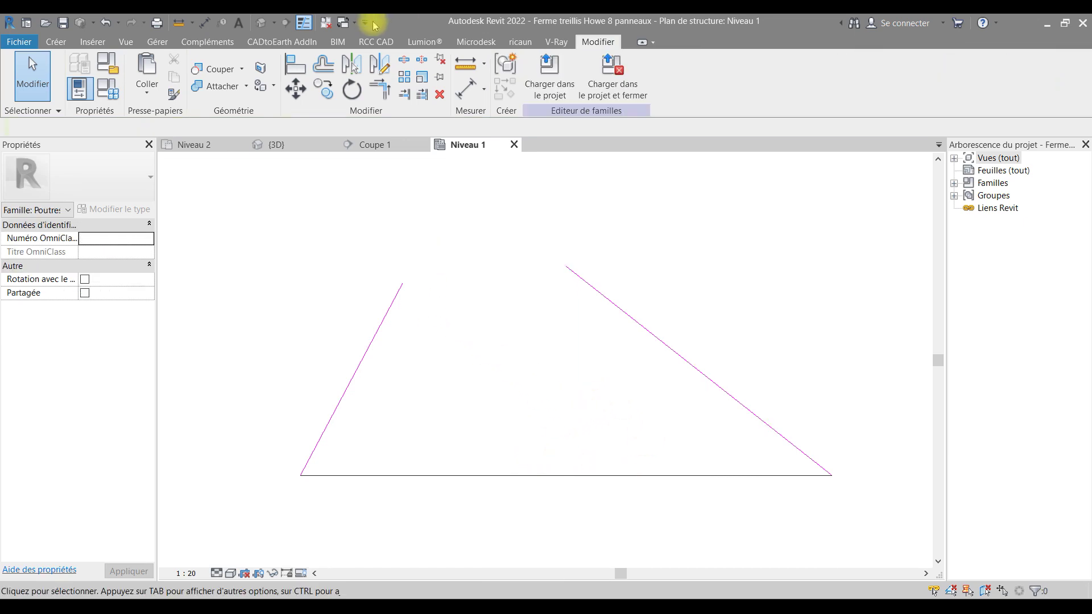
Draw a horizontal top chord line 1600 mm long from the upper end of the left sloping chord
click(58, 45)
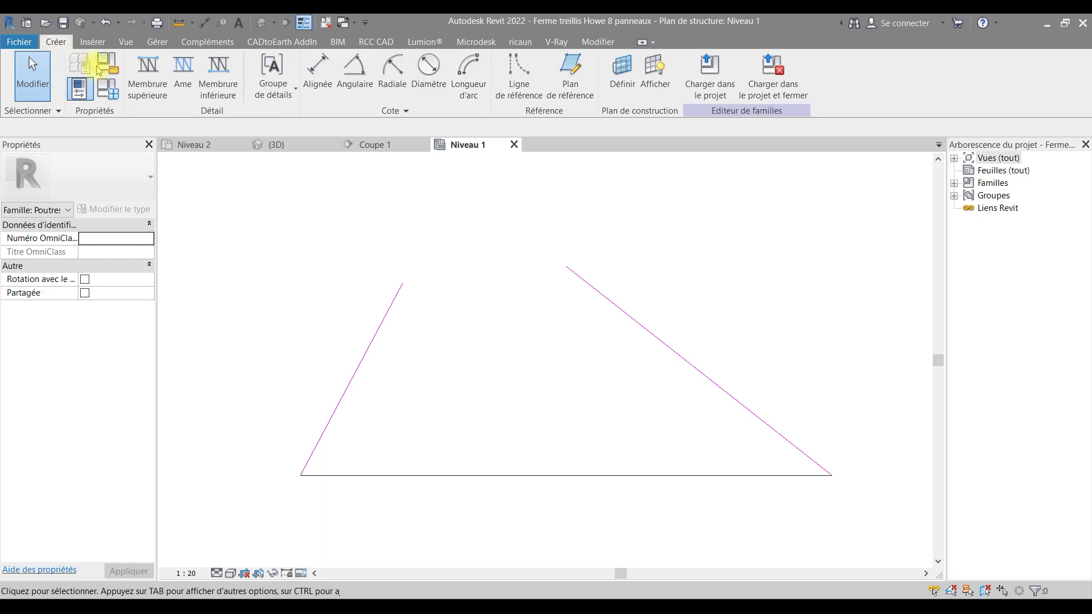
click(151, 87)
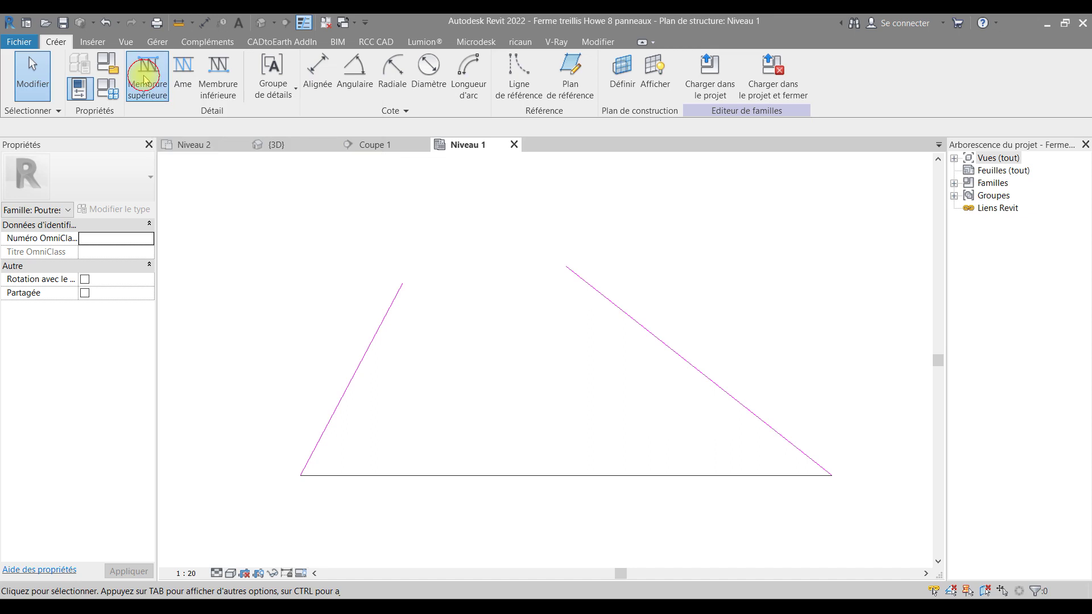
click(403, 283)
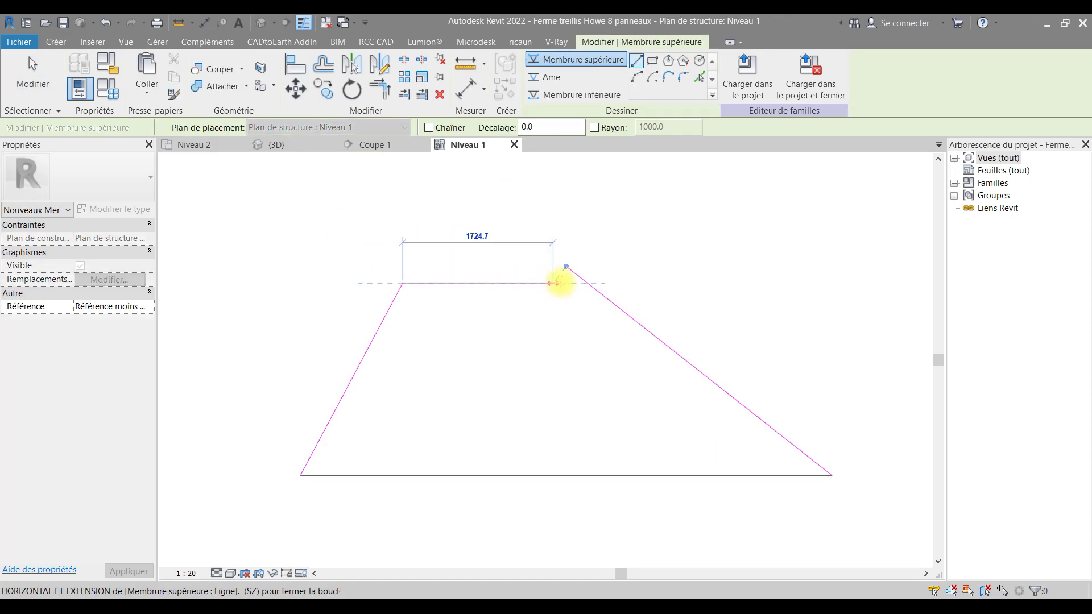
click(541, 283)
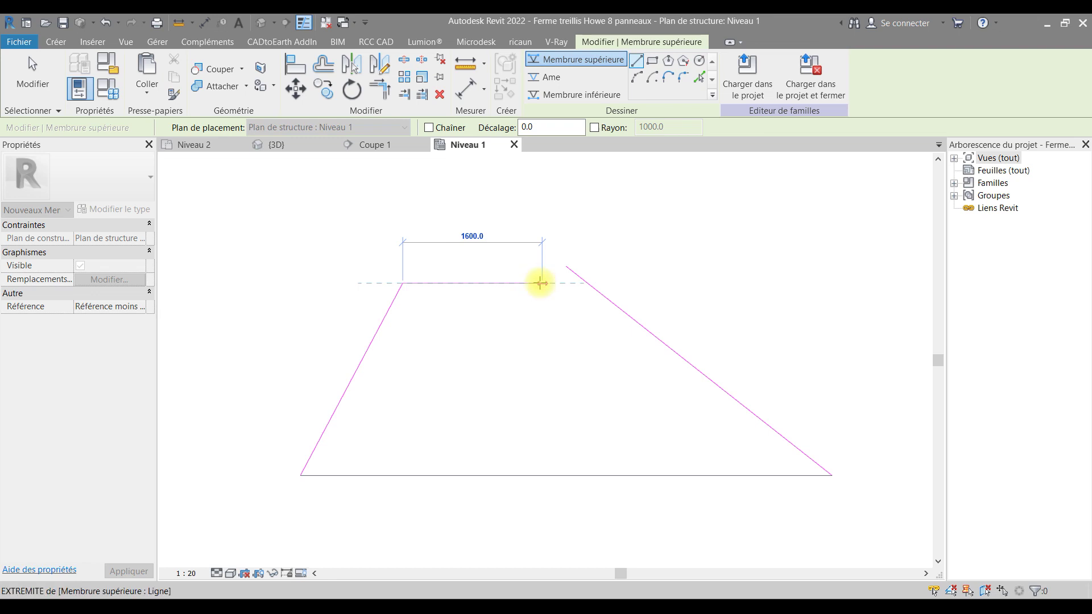
key(Escape)
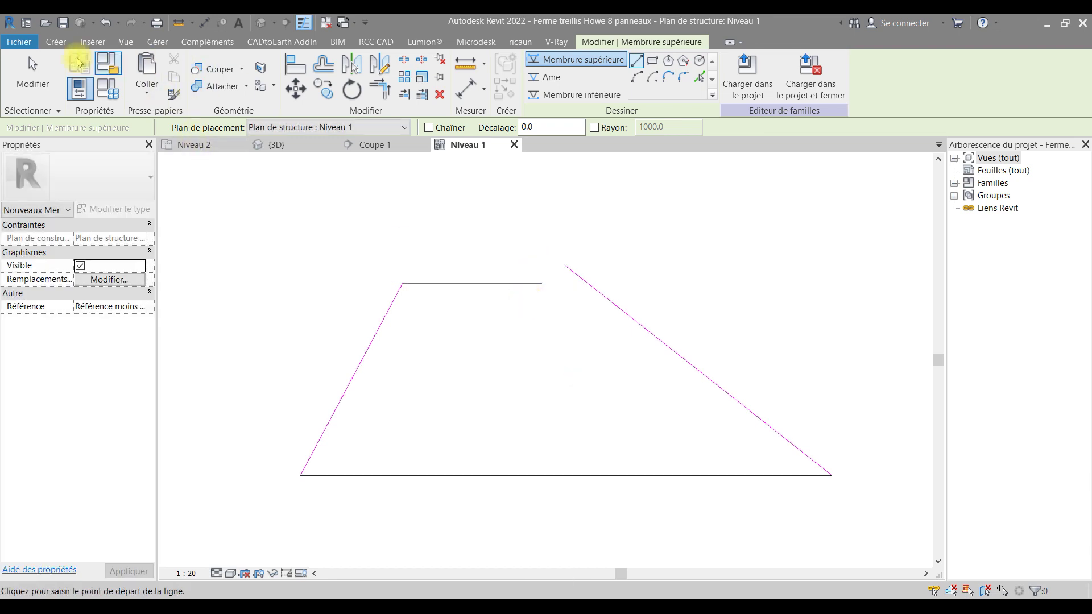
Draw a vertical web member about 2207 mm high from the bottom chord's midpoint up to the horizontal top chord's level
click(55, 42)
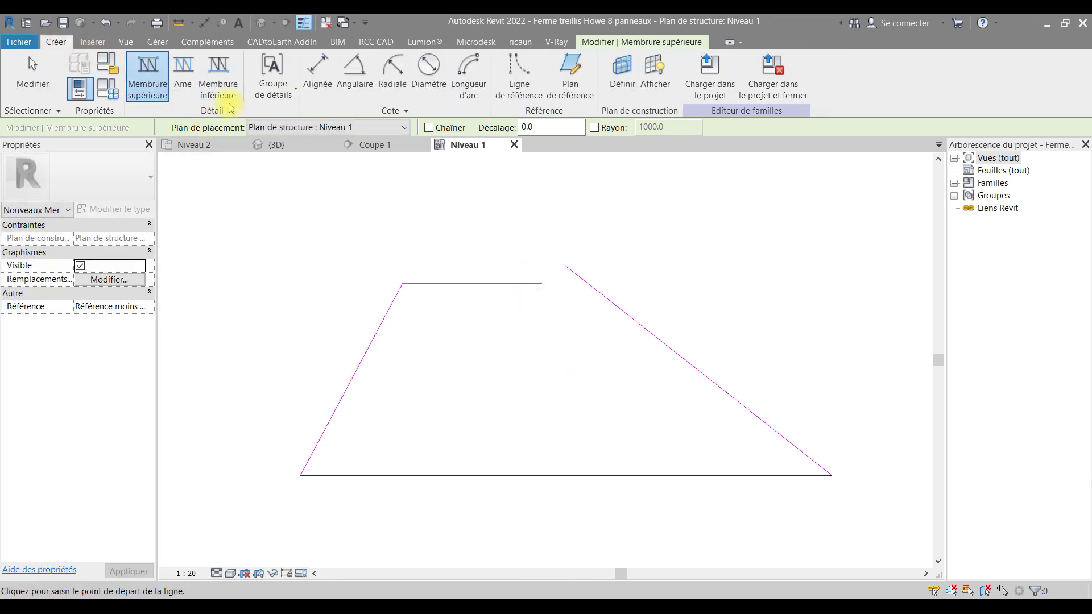
click(183, 71)
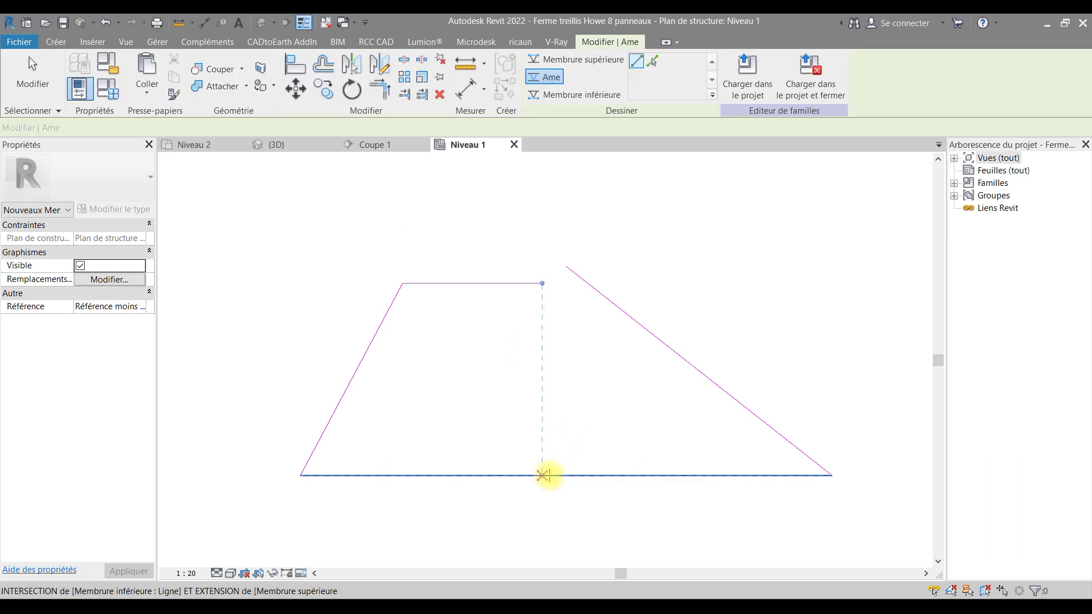
click(562, 319)
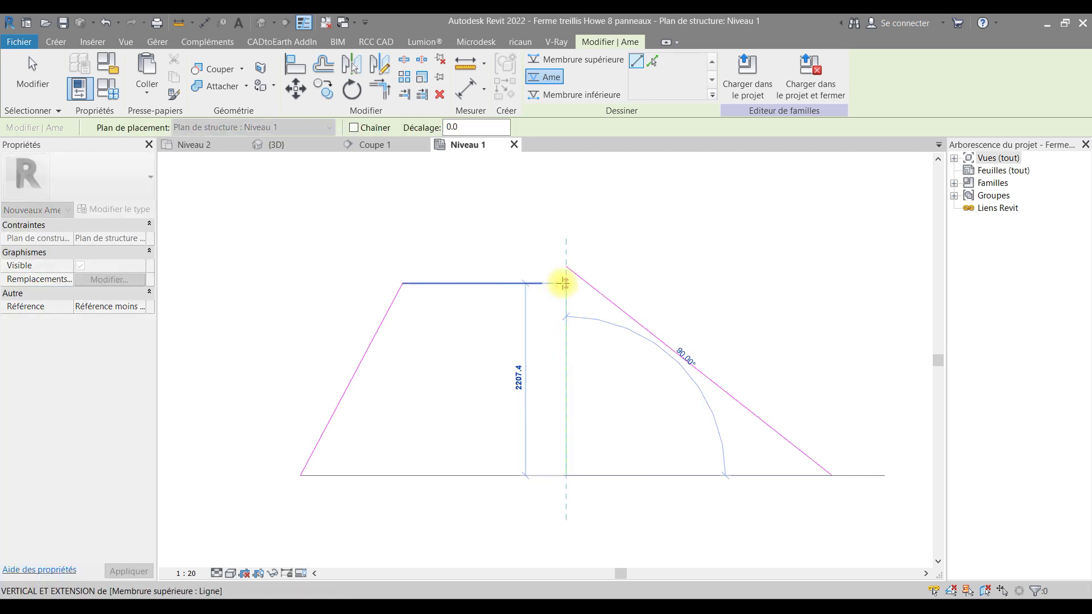
click(573, 291)
key(Escape)
key(Escape)
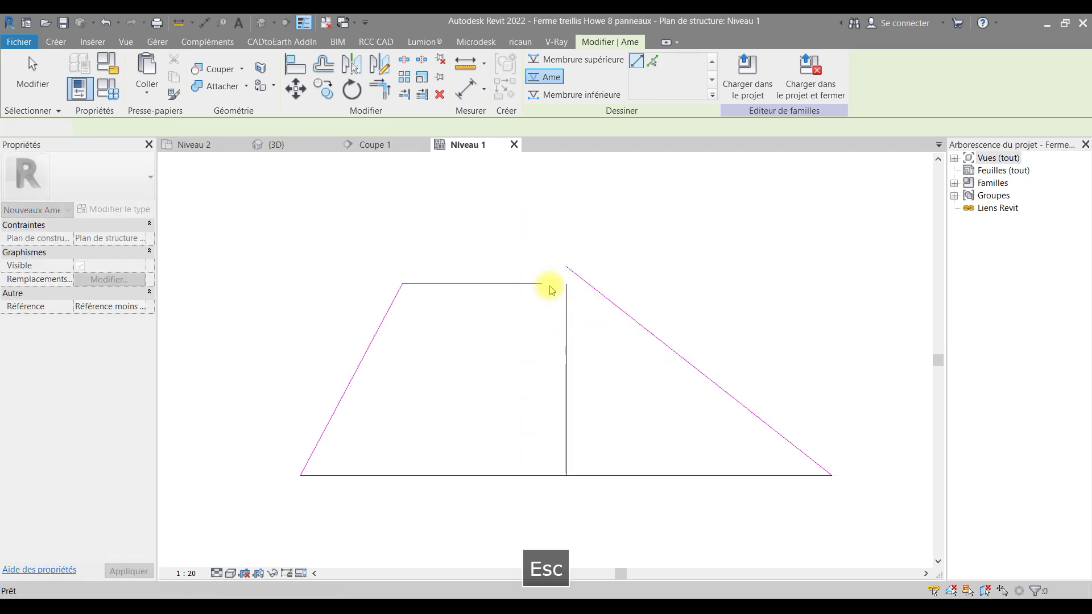
Delete the right sloping top chord and extend the horizontal top chord's free end to the central web member
click(592, 287)
key(BackSpace)
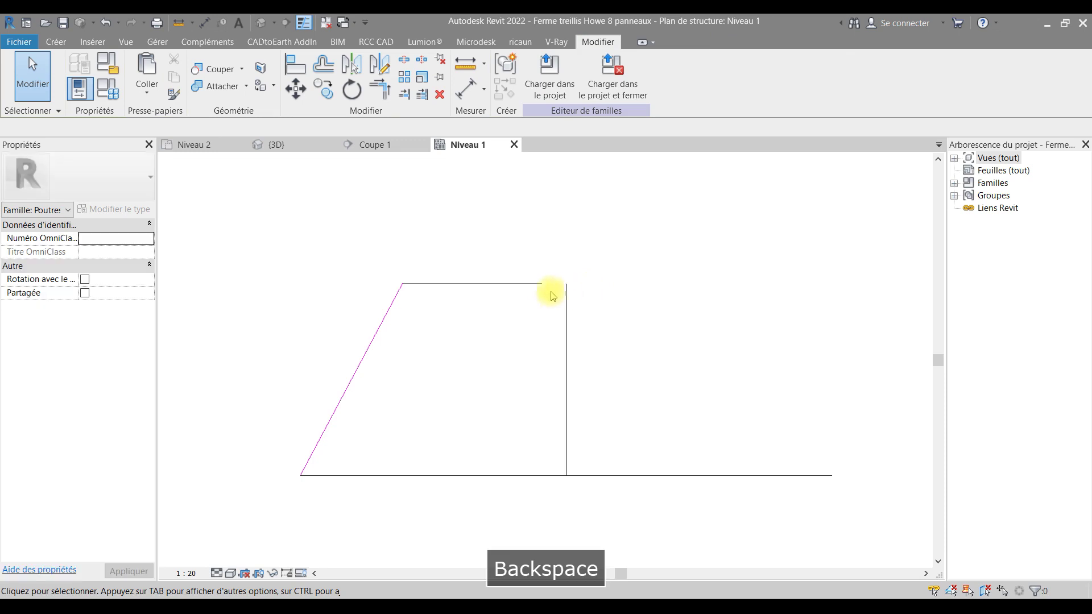
click(544, 284)
drag(542, 284, 566, 283)
key(Escape)
Mirror a copy of the left half's sloping and horizontal top chords about the central vertical web member
drag(496, 245, 249, 542)
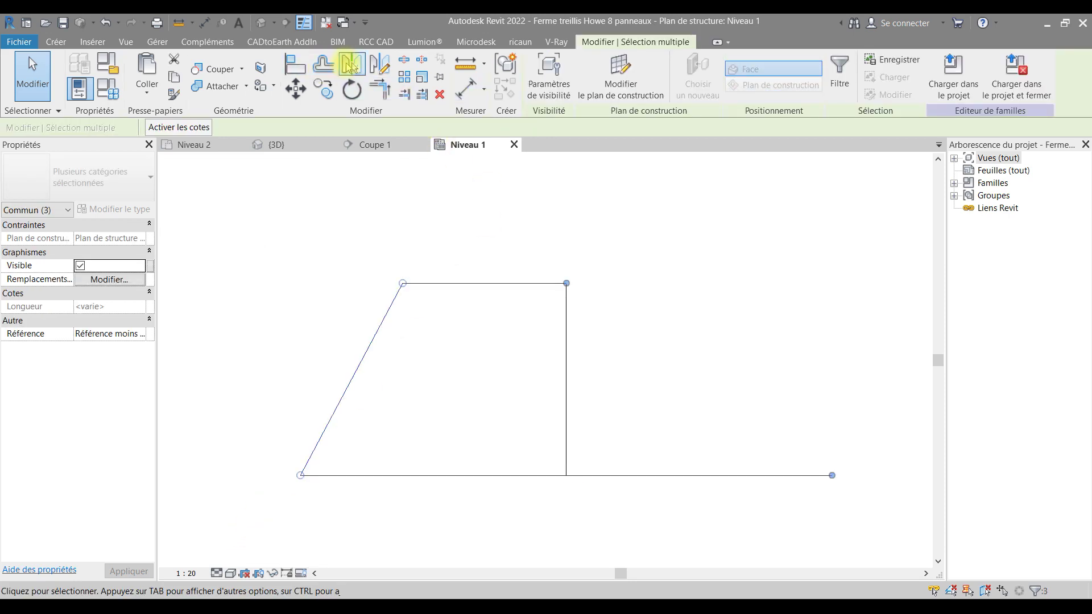
click(350, 66)
click(567, 376)
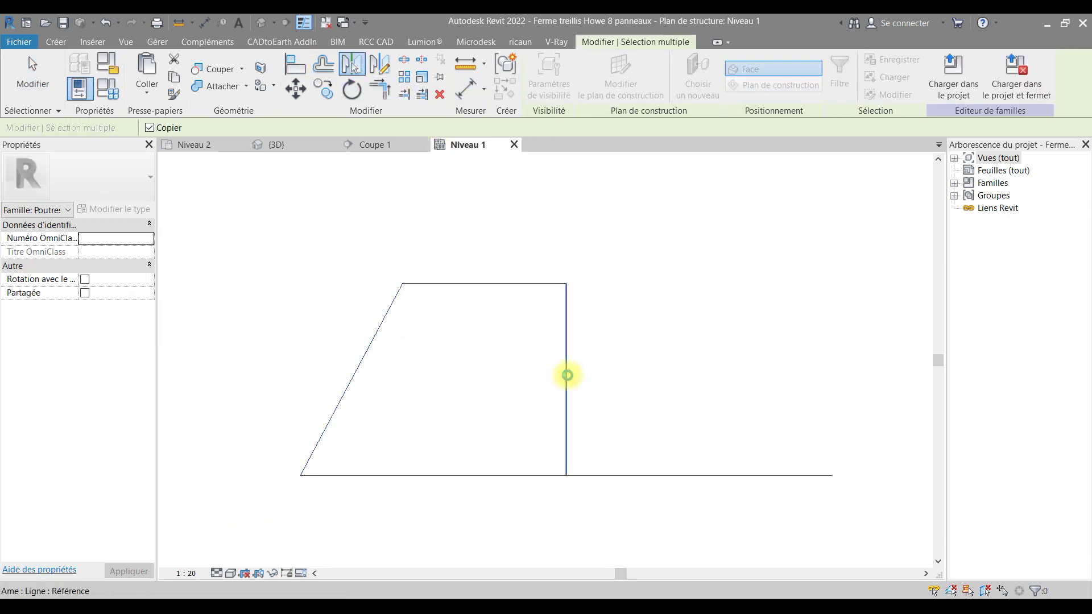
click(596, 398)
key(Escape)
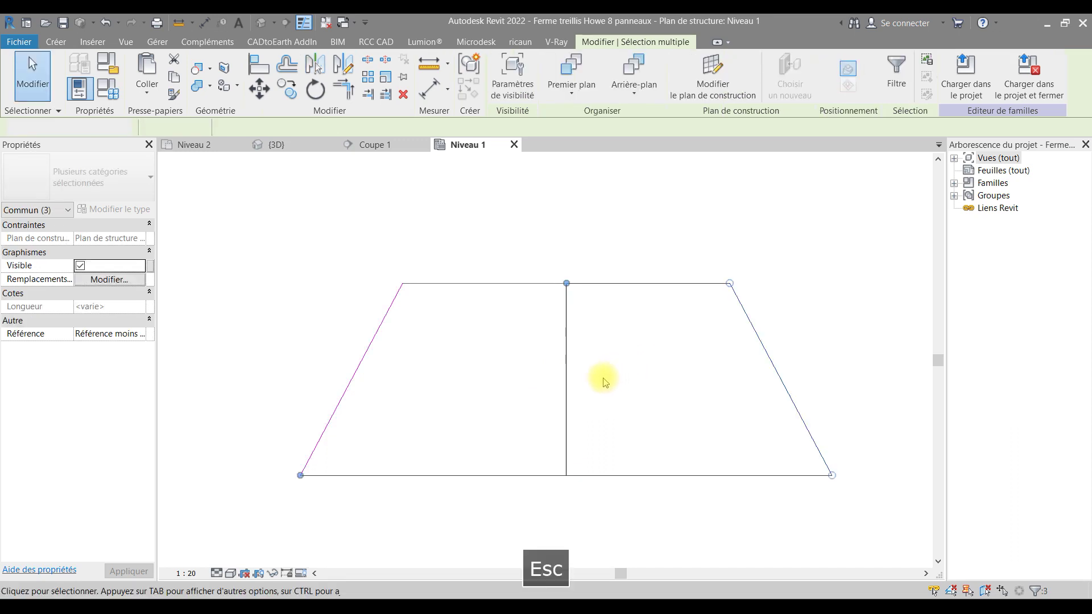
click(566, 398)
key(BackSpace)
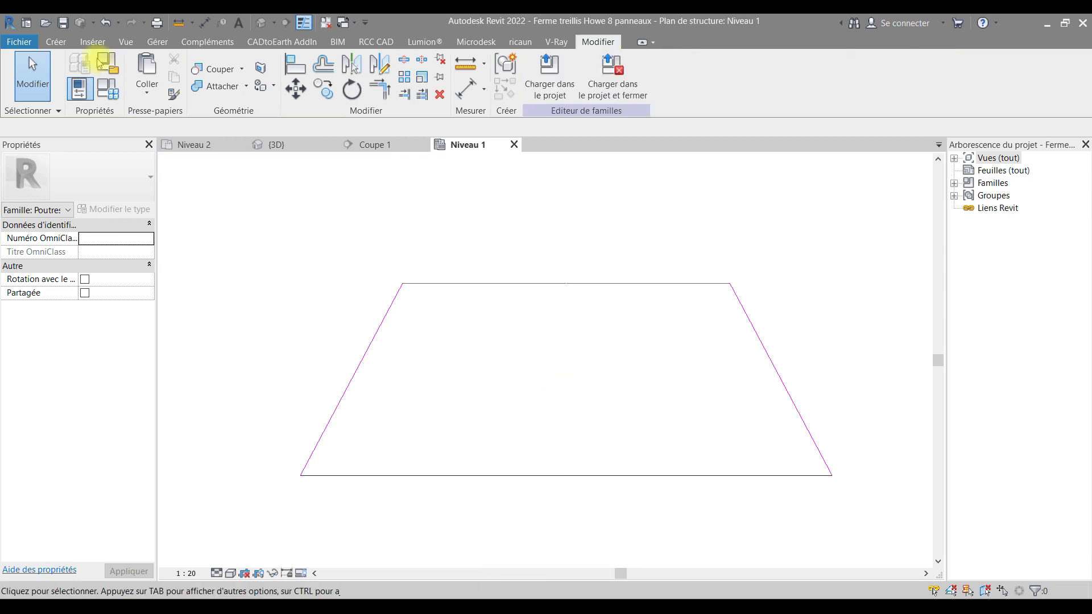
click(107, 23)
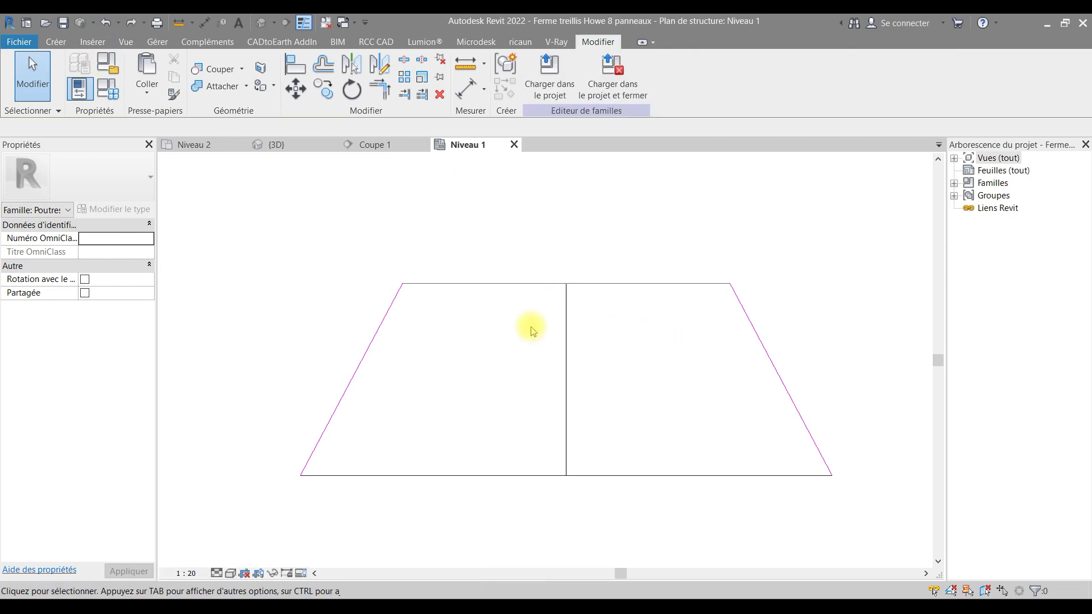
click(56, 42)
click(183, 85)
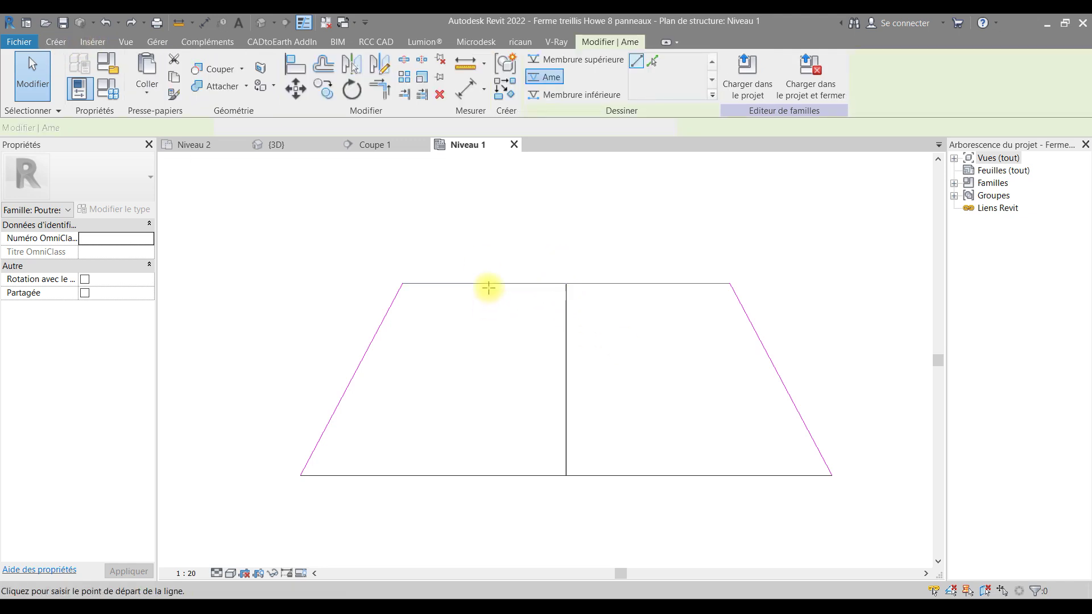
key(Escape)
key(Escape)
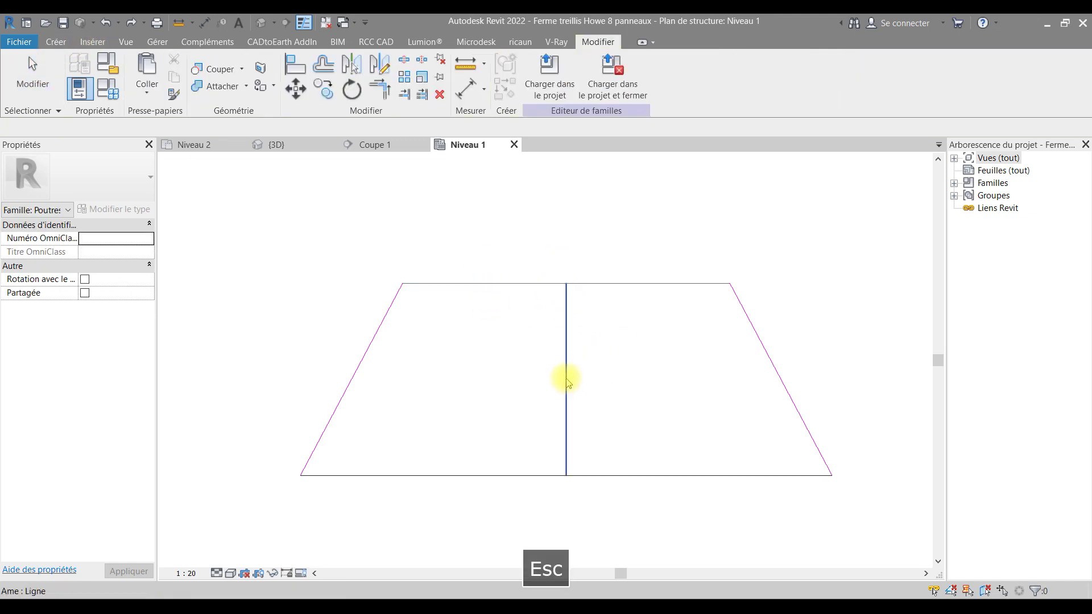
click(565, 382)
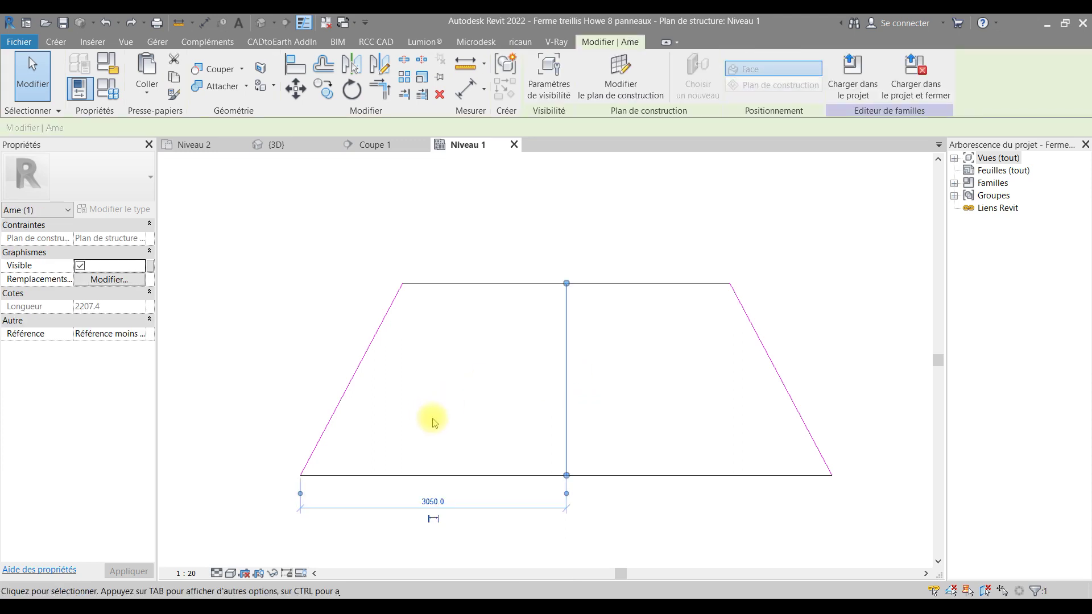
key(Escape)
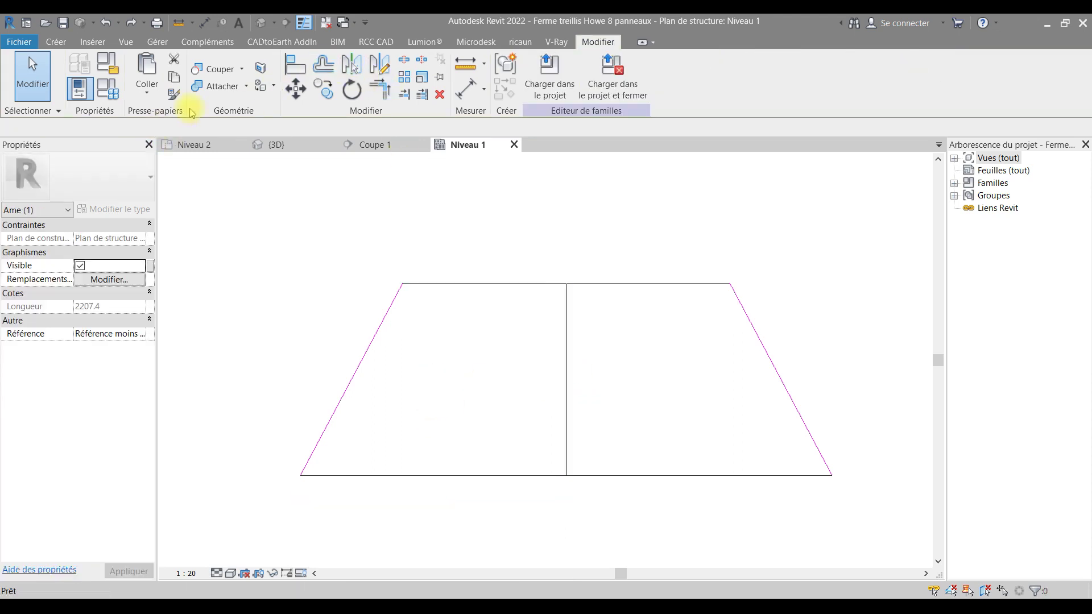
Offset copies of the central vertical web member by 1000 mm, making two further verticals on each side
key(o)
key(f)
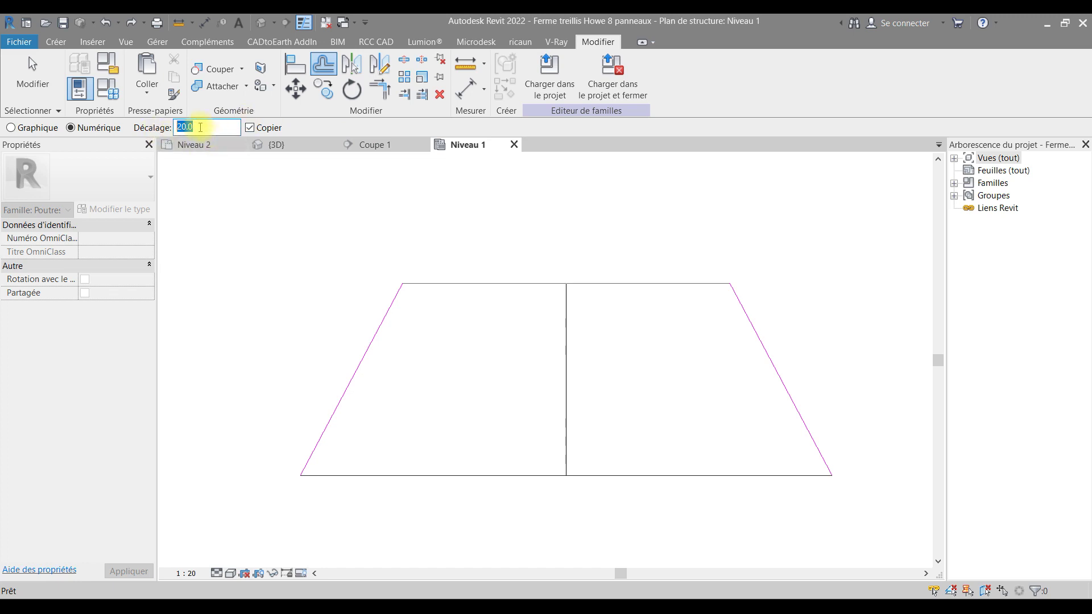
text(100)
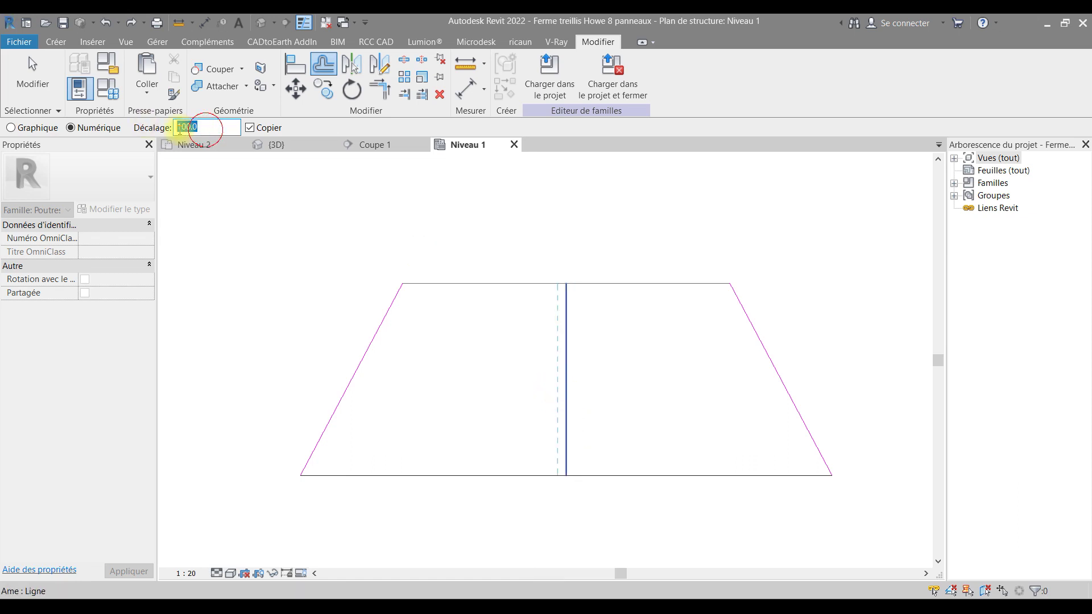
text(1)
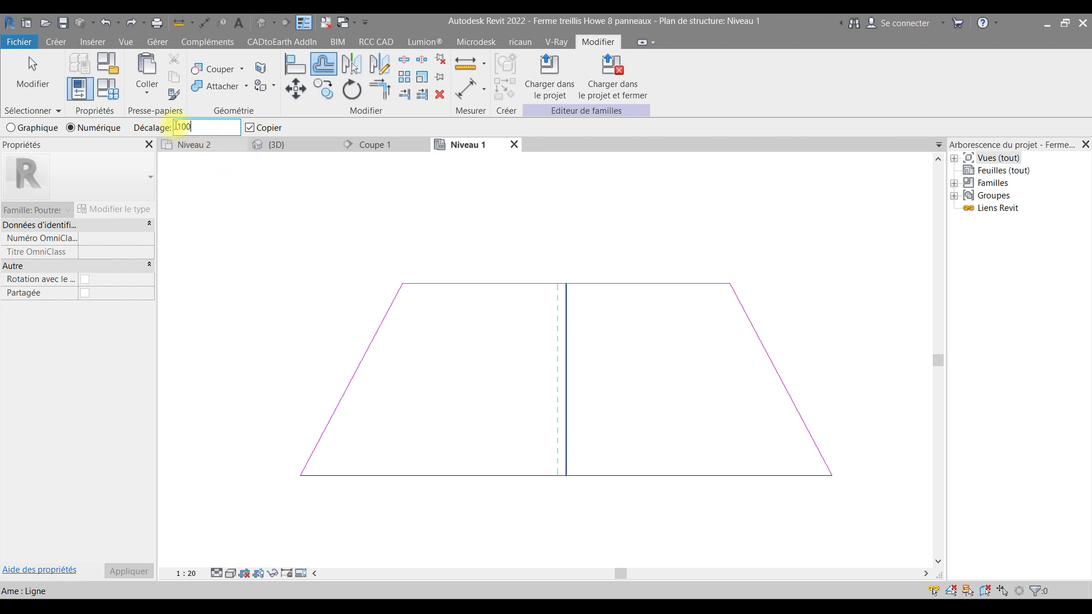
key(Return)
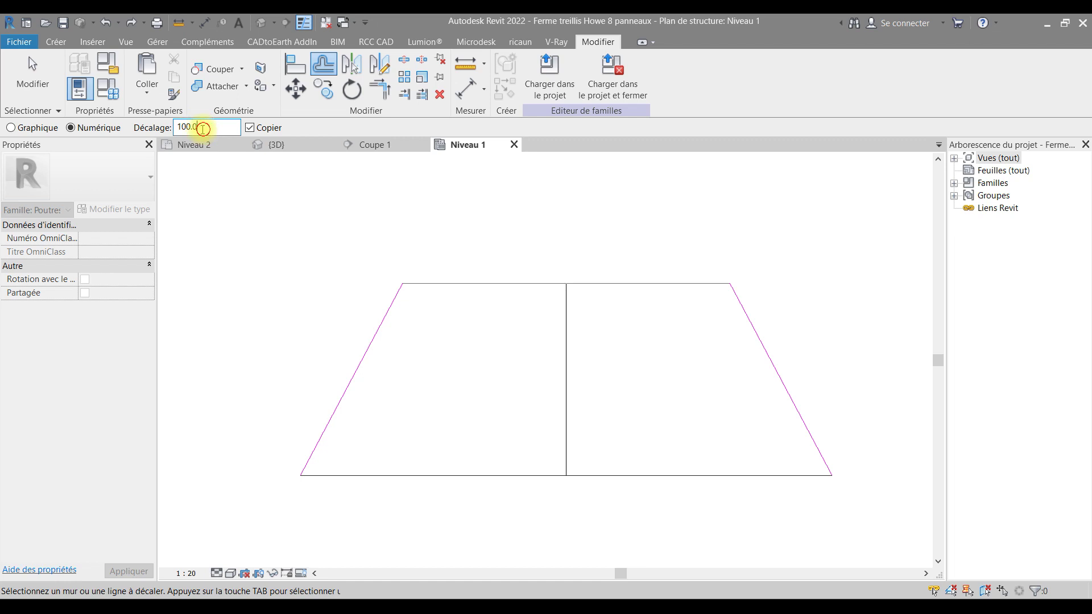
text(10)
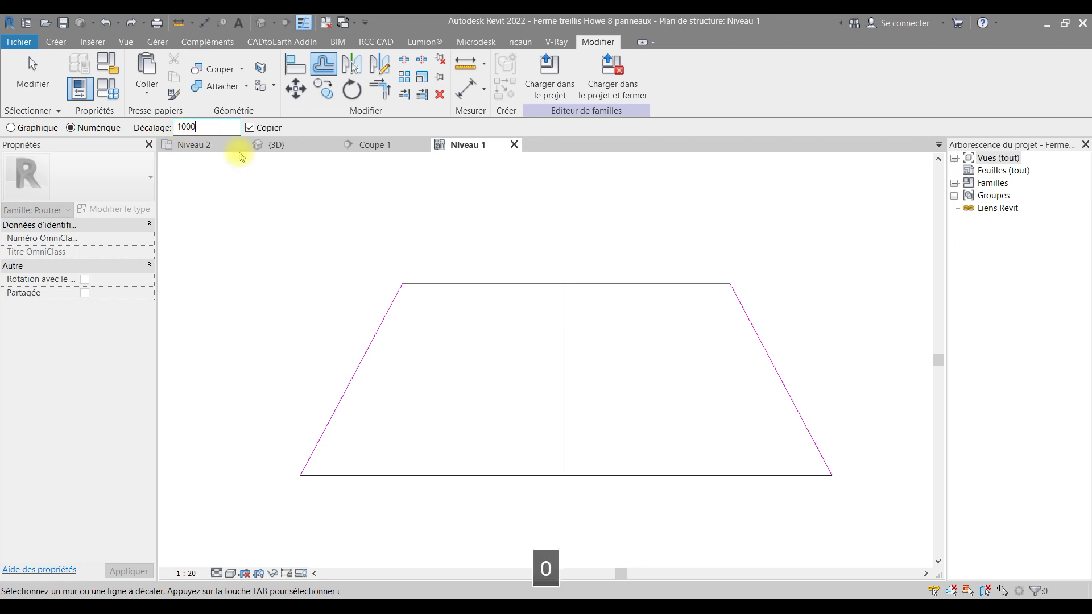
click(580, 374)
click(562, 363)
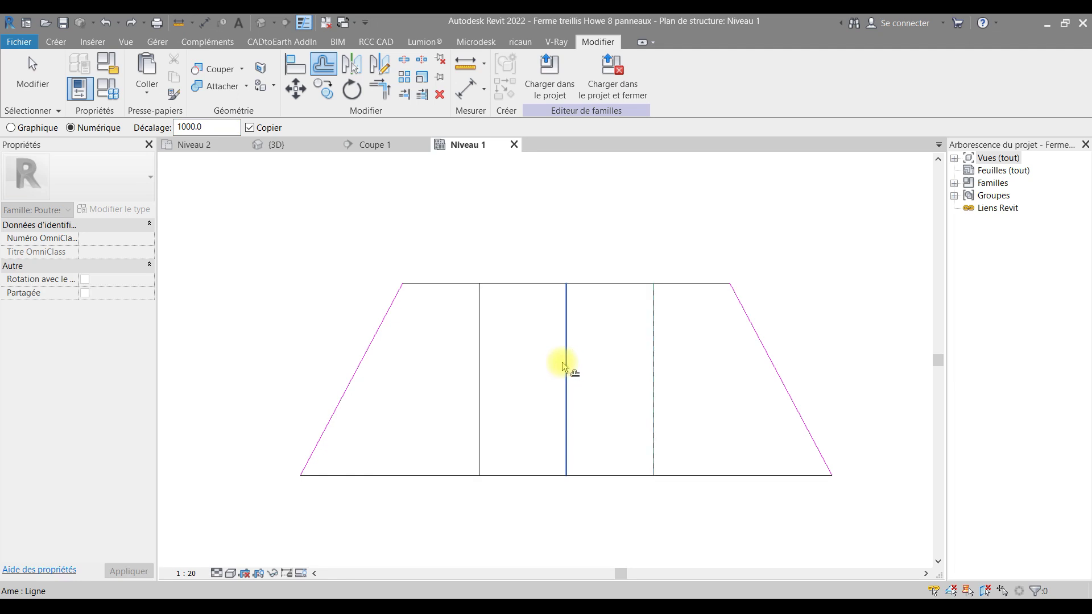
click(479, 374)
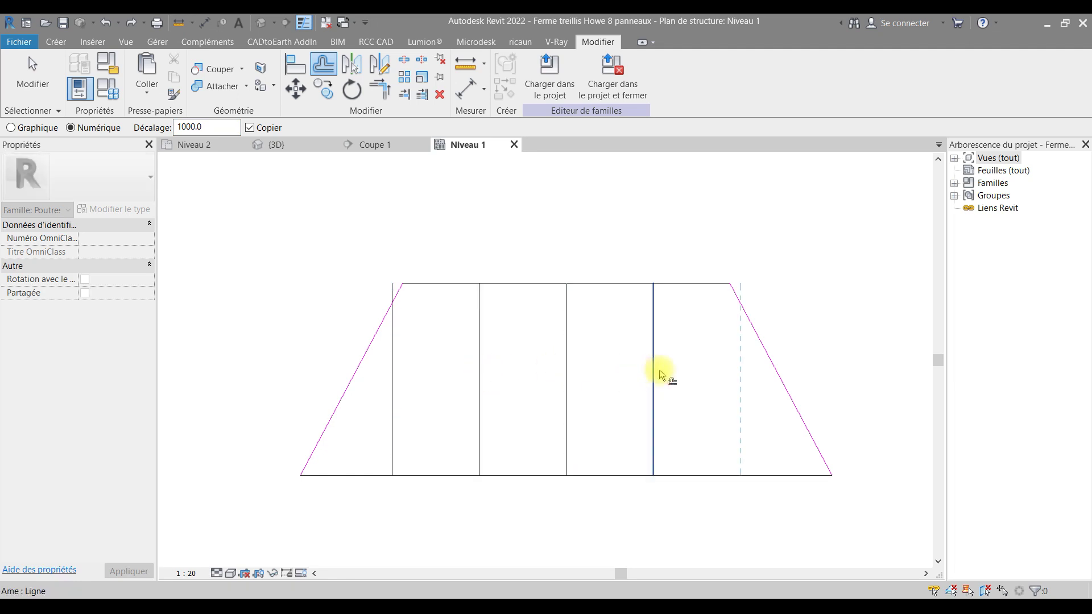
click(679, 351)
key(Escape)
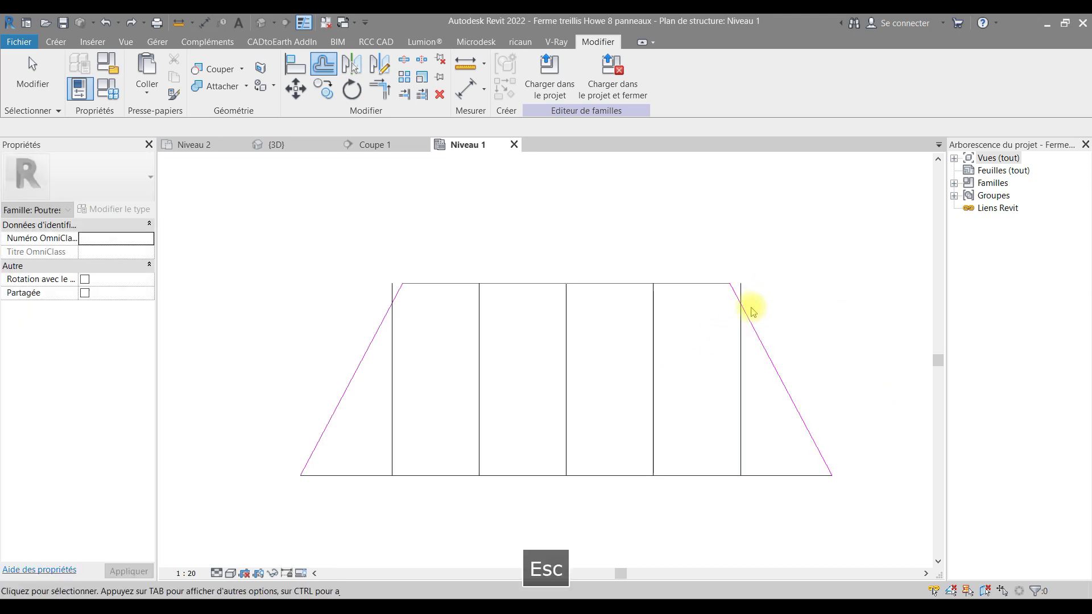
Shorten the upper ends of the two outermost vertical web members to meet the sloping top chords
click(740, 285)
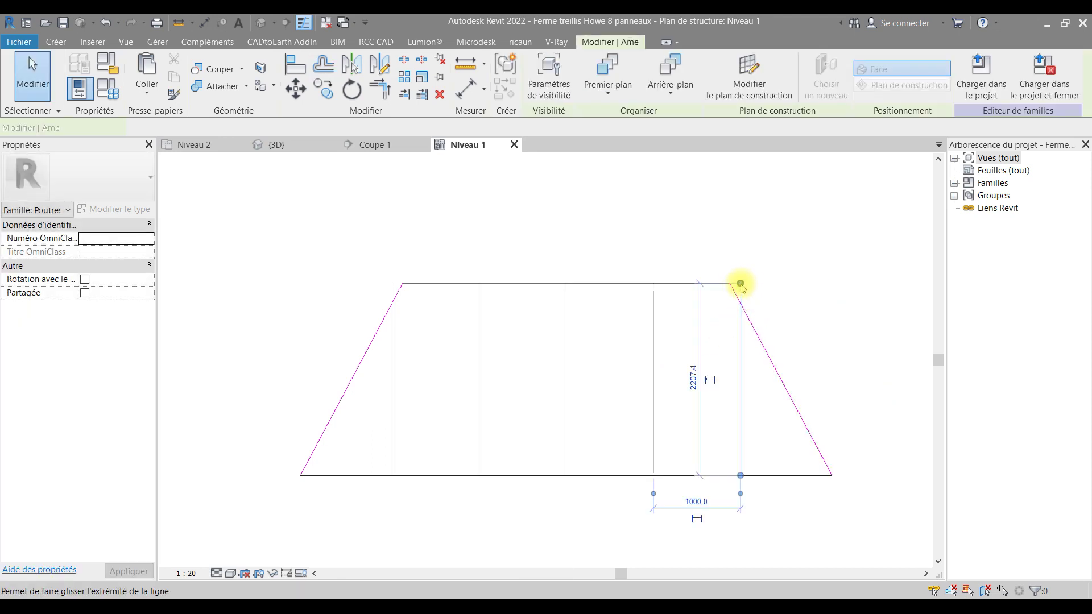
drag(740, 285, 739, 300)
click(739, 298)
key(Escape)
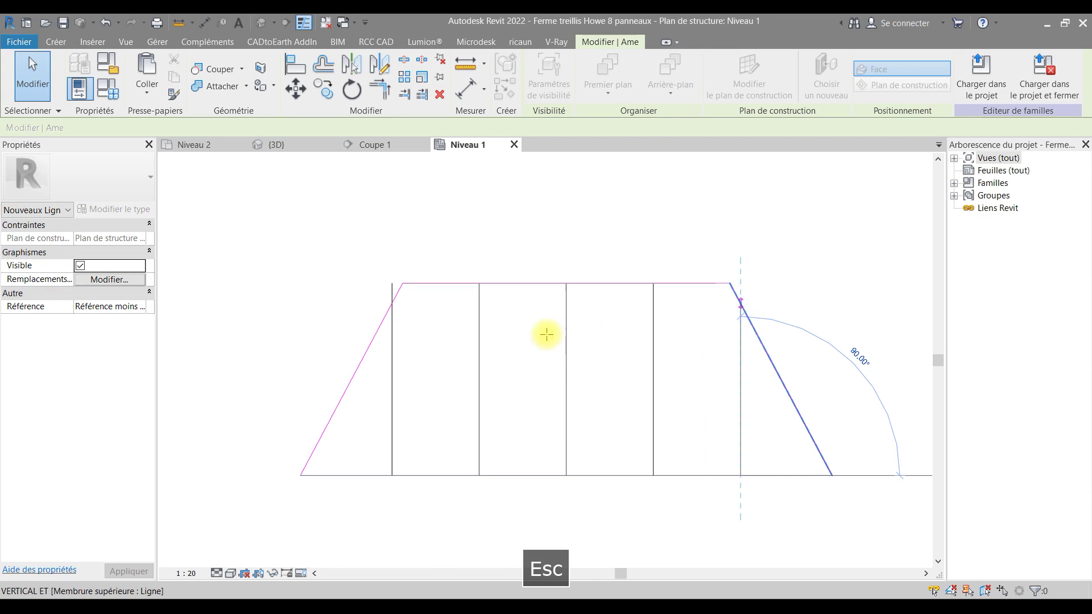
click(392, 285)
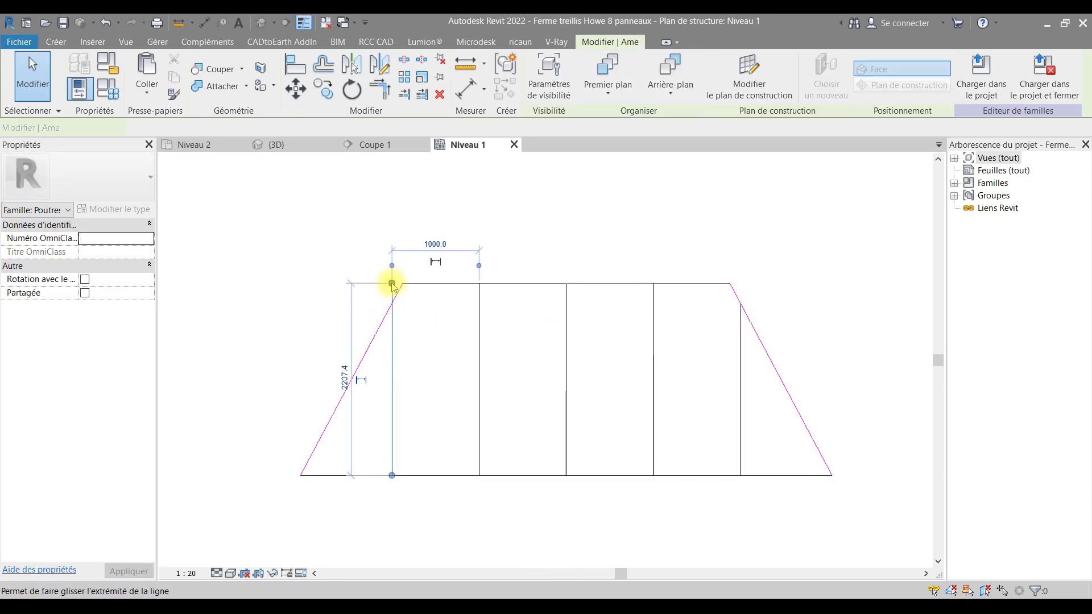
drag(392, 283, 392, 305)
click(395, 305)
key(Escape)
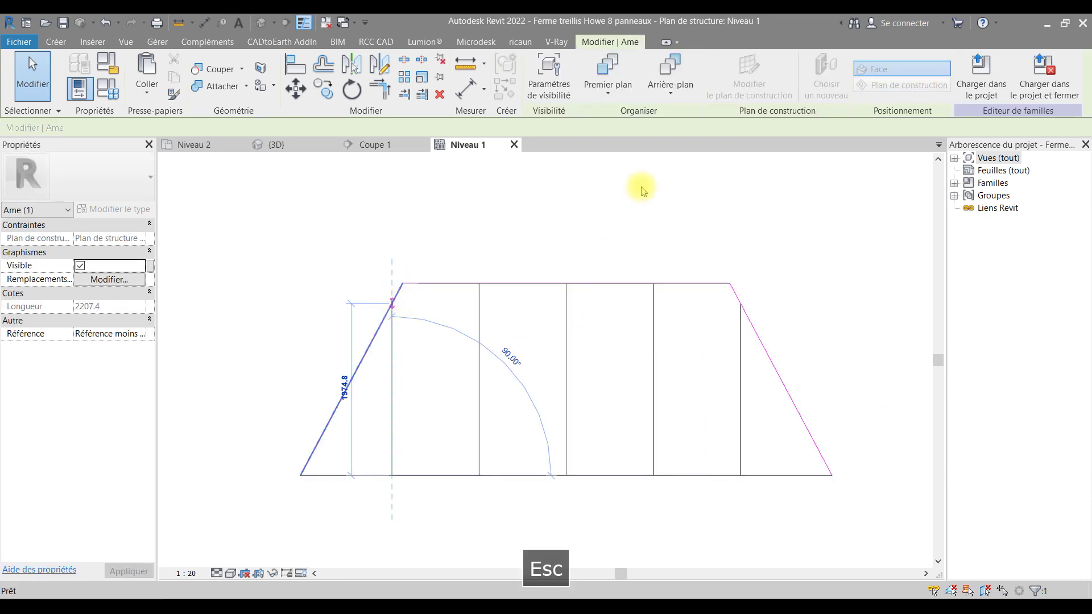
Load the reshaped truss family into the project, replacing the existing version, and open the Niveau 2 plan
click(543, 80)
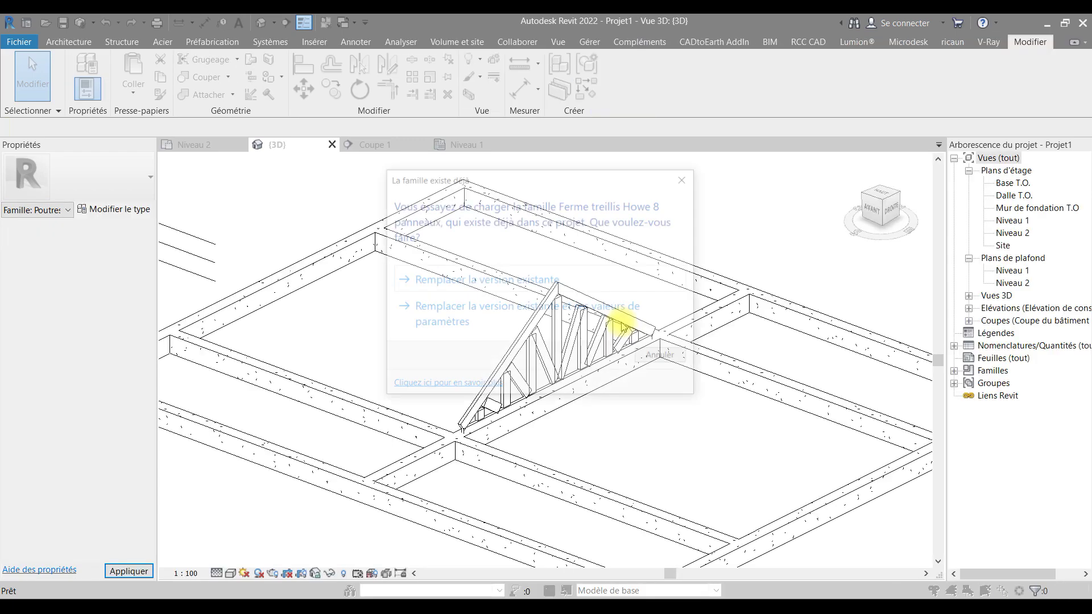
click(510, 281)
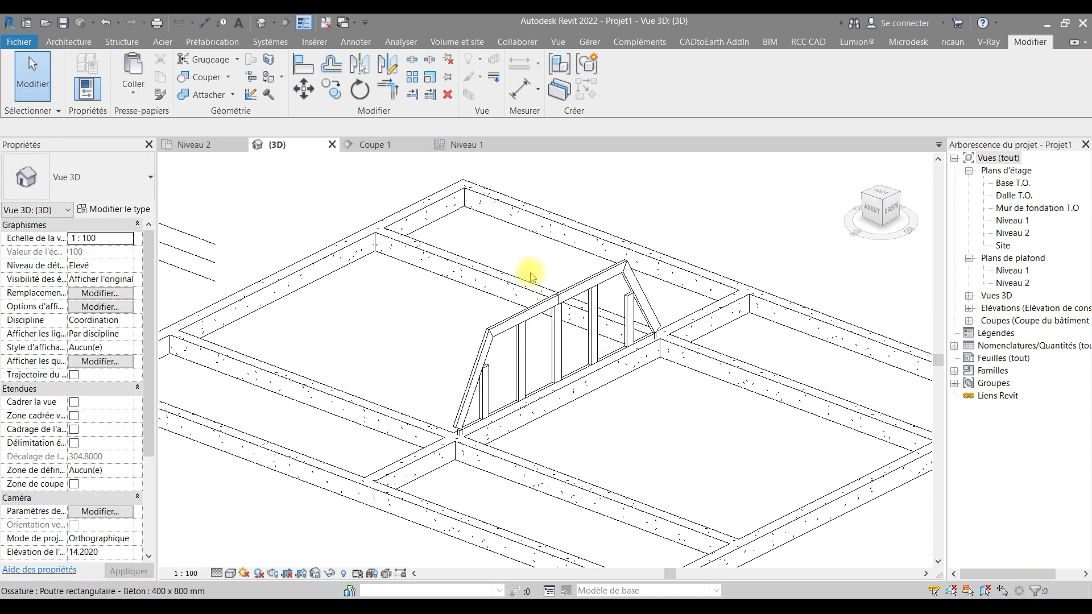
click(196, 144)
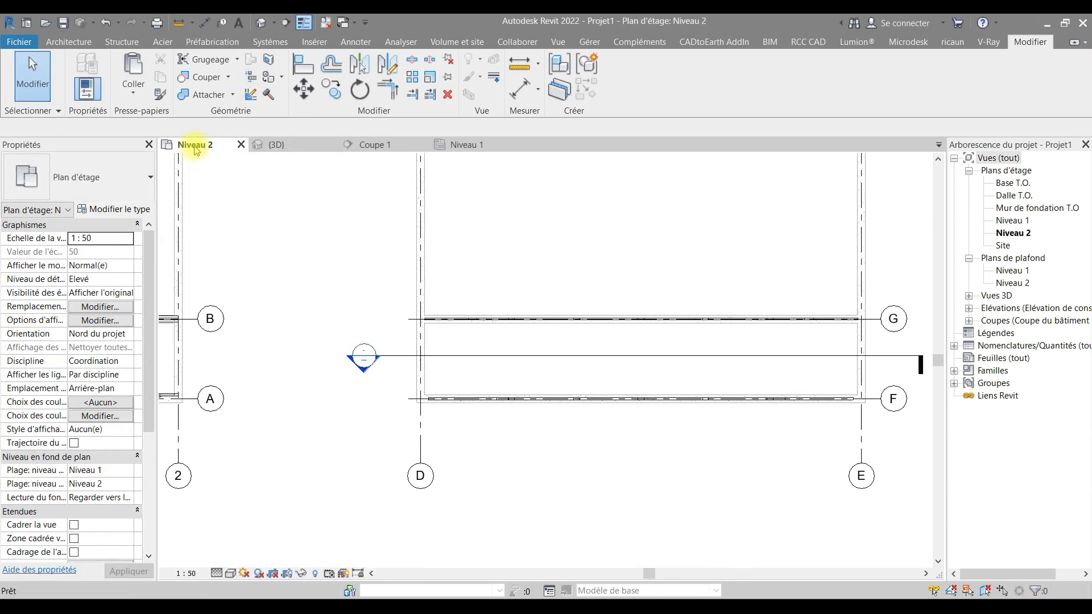
Stretch the ends of the truss midway between grids I and J out to grids K and M
scroll(719, 401, down, 1)
middle_drag(719, 401, 478, 420)
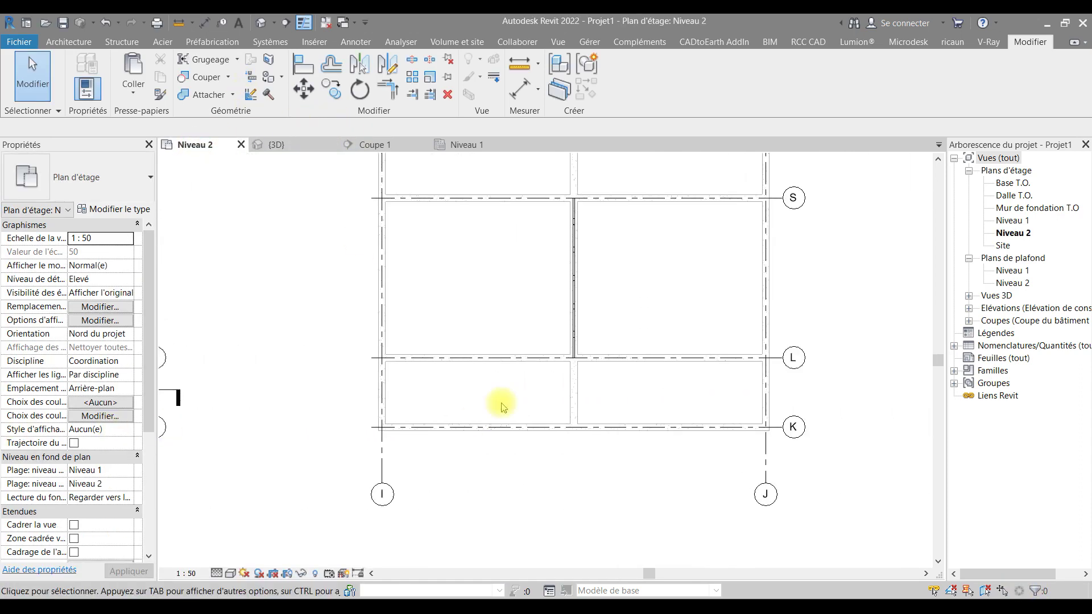
click(576, 303)
drag(574, 357, 574, 426)
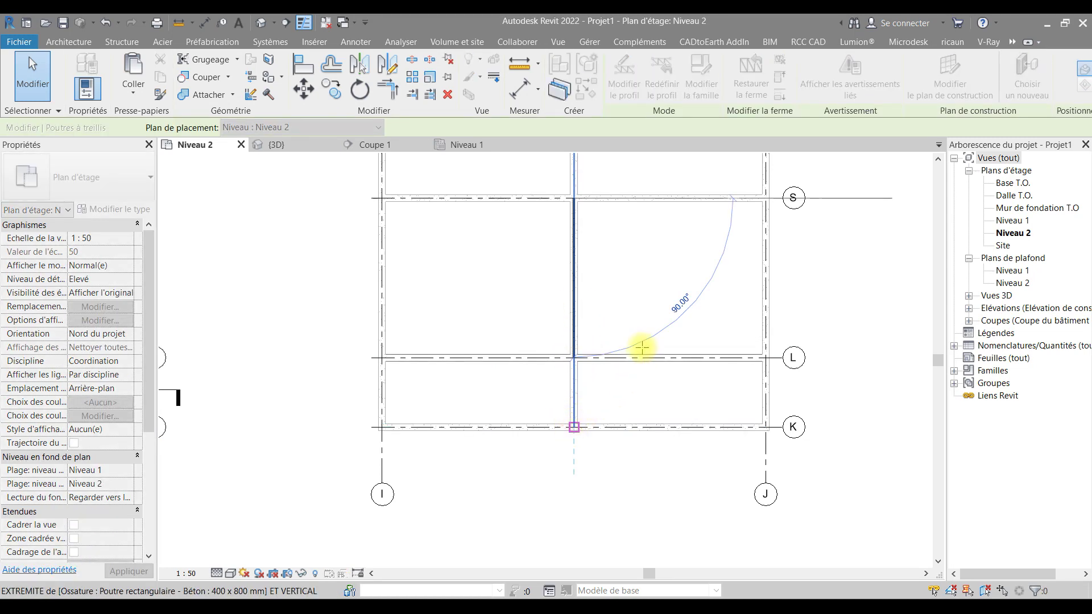
middle_drag(639, 341, 633, 512)
drag(560, 363, 559, 293)
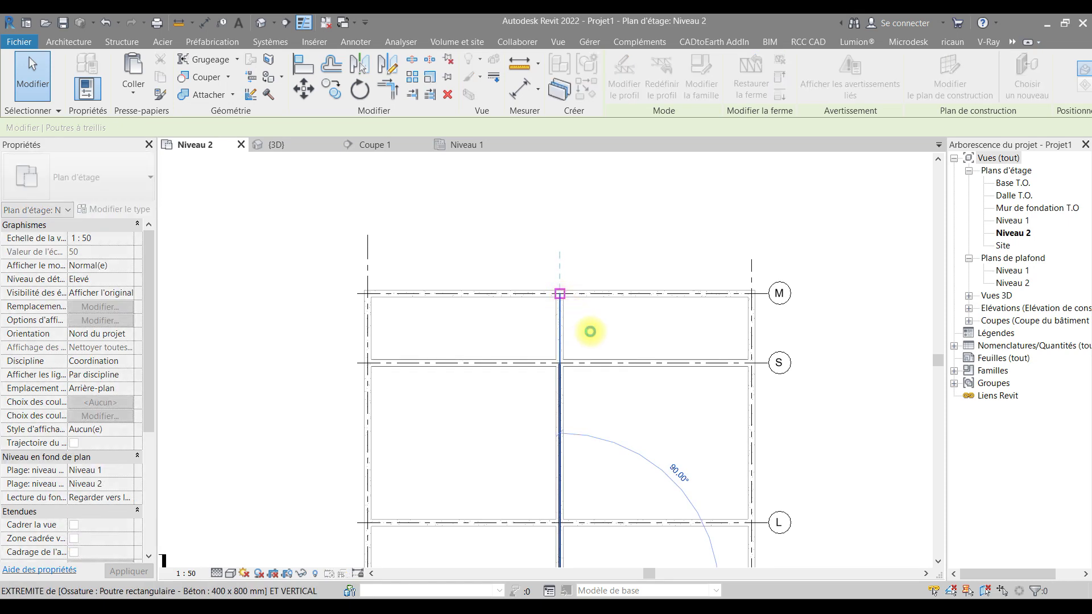
click(600, 348)
middle_drag(600, 348, 609, 280)
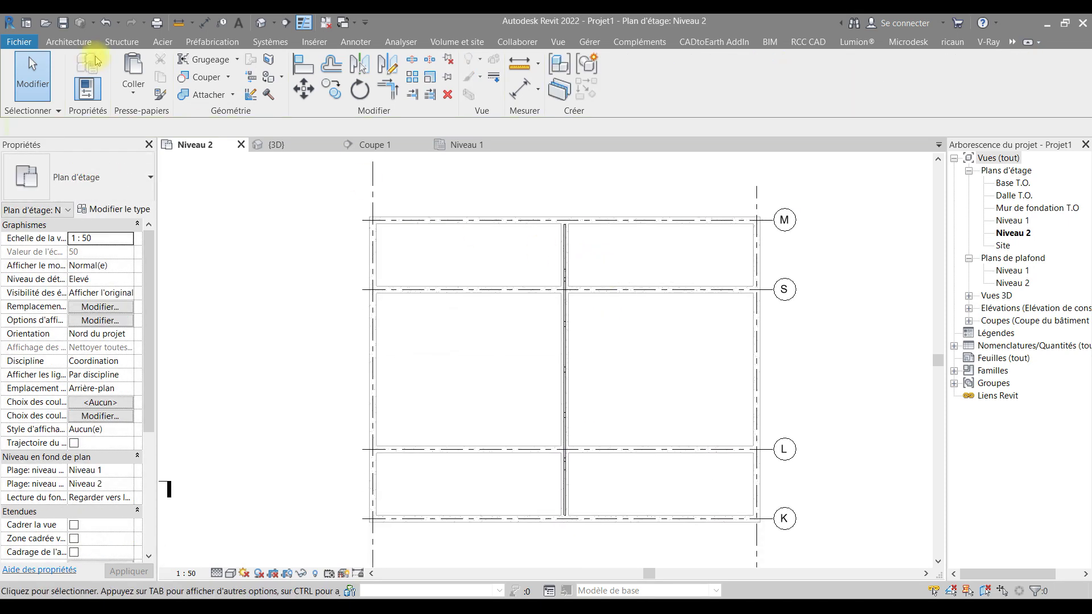
Start placing a truss and load the Ferme treillis Howe 6 panneaux family from the Fermes folder
click(116, 44)
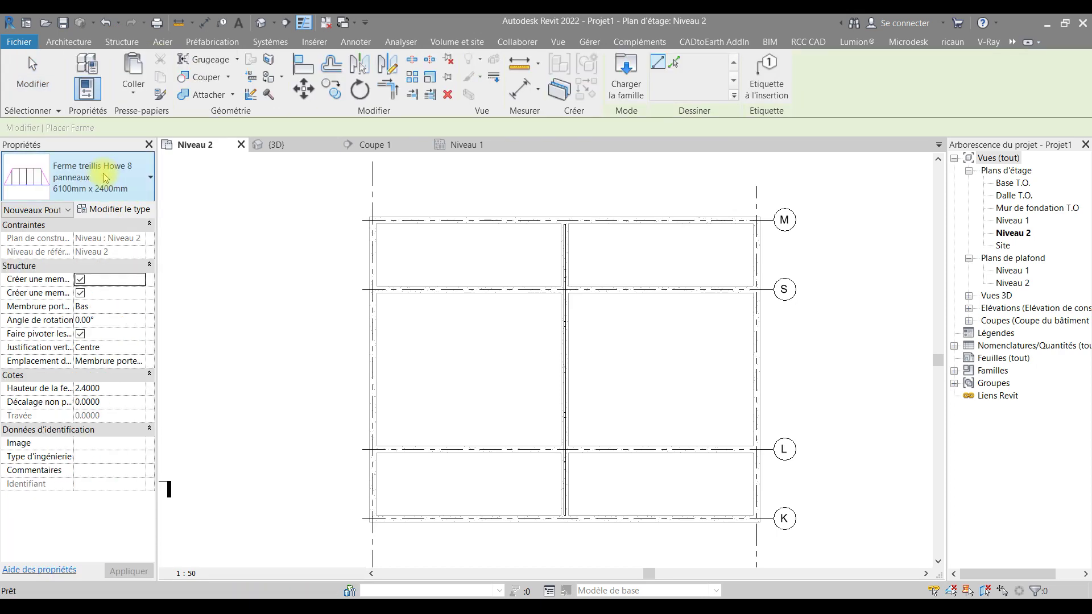
click(126, 179)
click(125, 179)
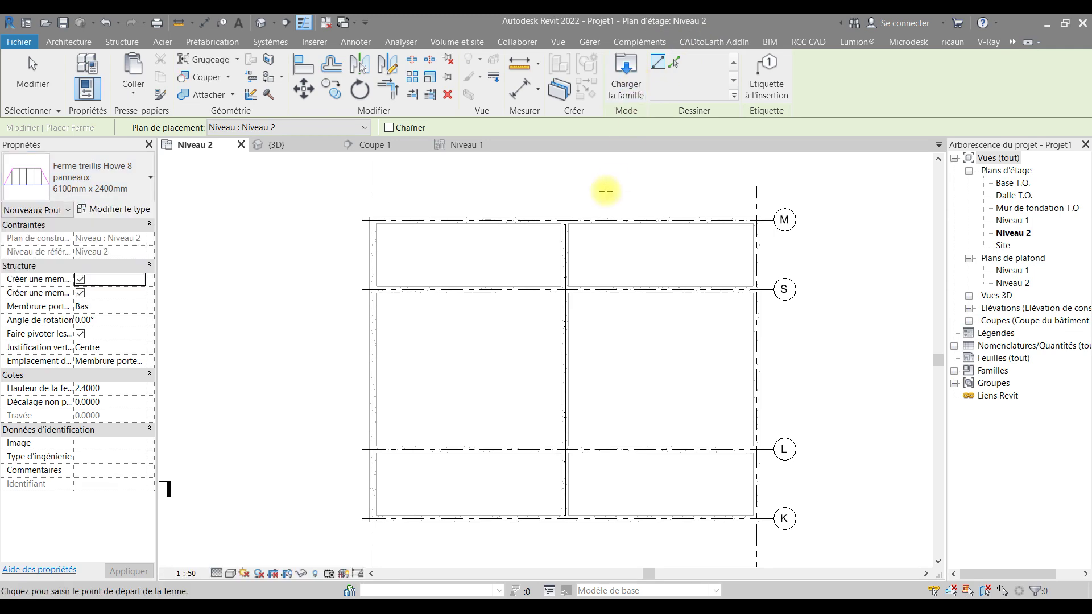
click(625, 69)
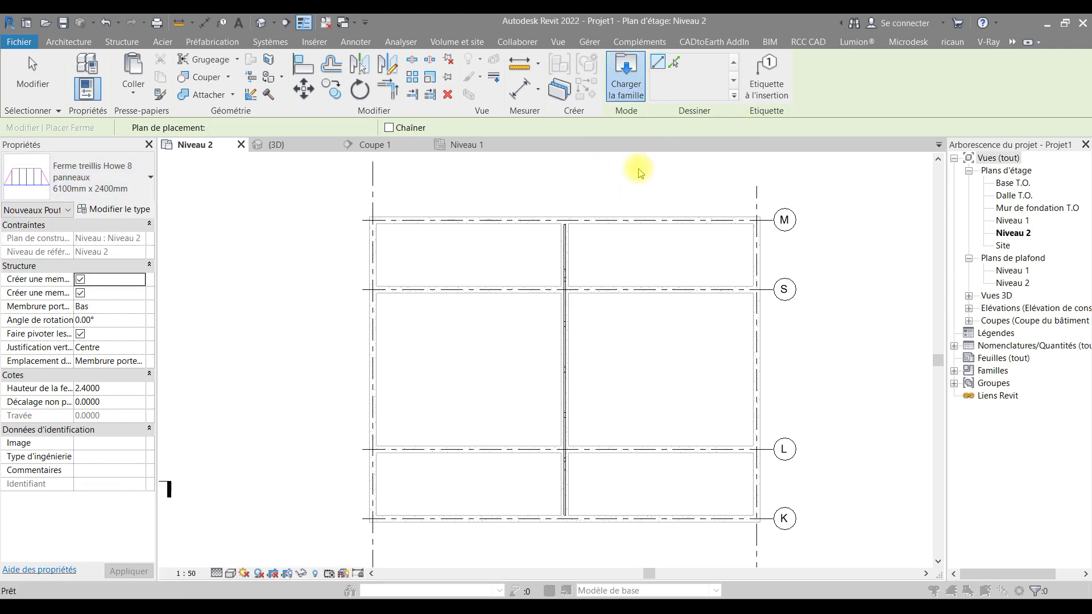
click(317, 236)
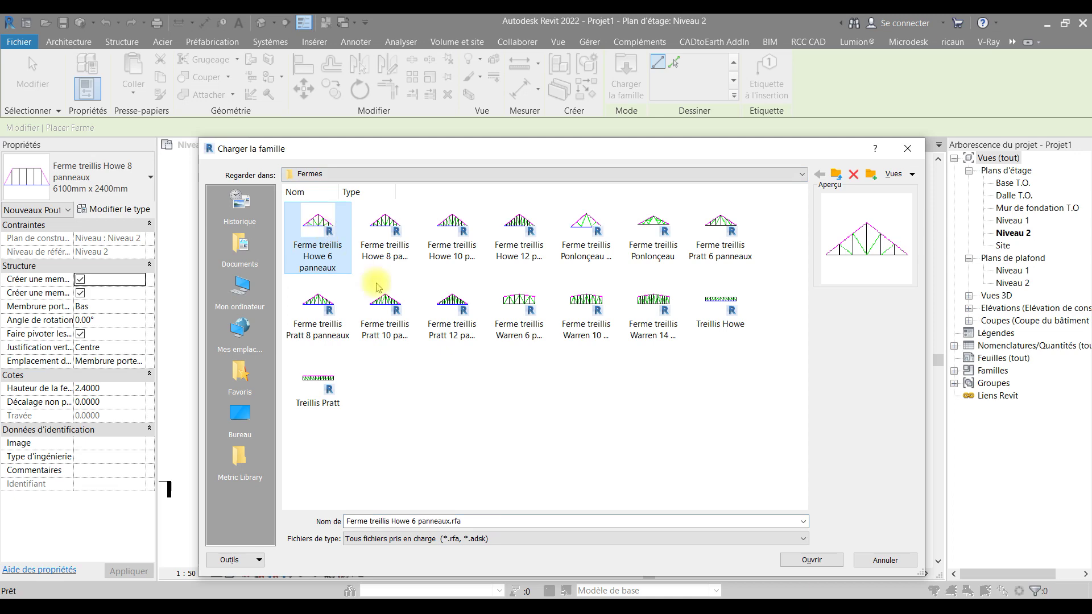
click(812, 561)
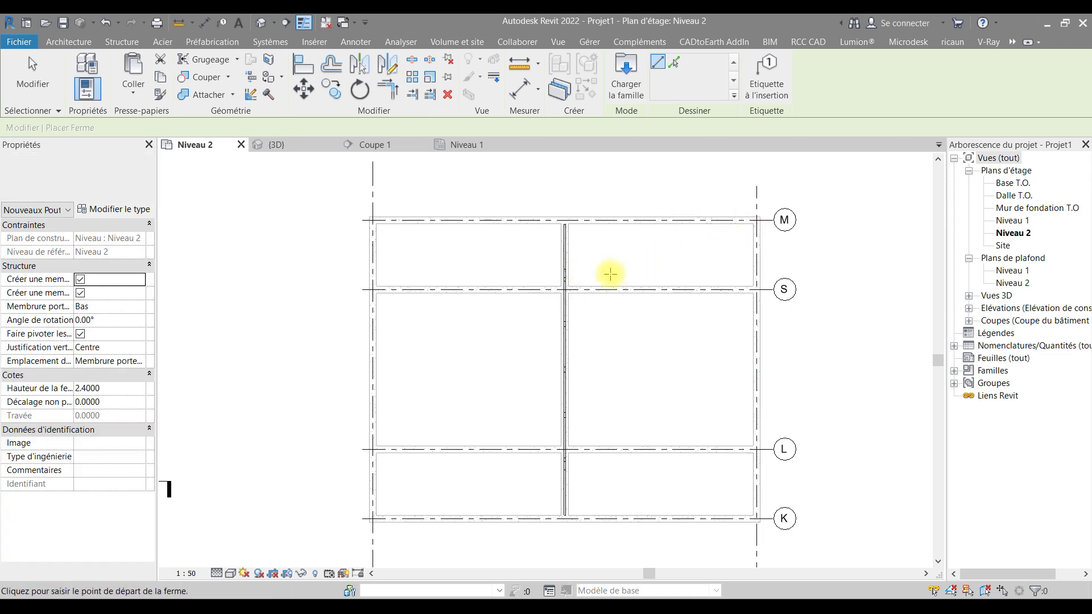
Place a Howe 6 panneaux truss from the central truss at grid S to the corner of grids M and J, and show it in the 3D view
click(569, 289)
click(756, 220)
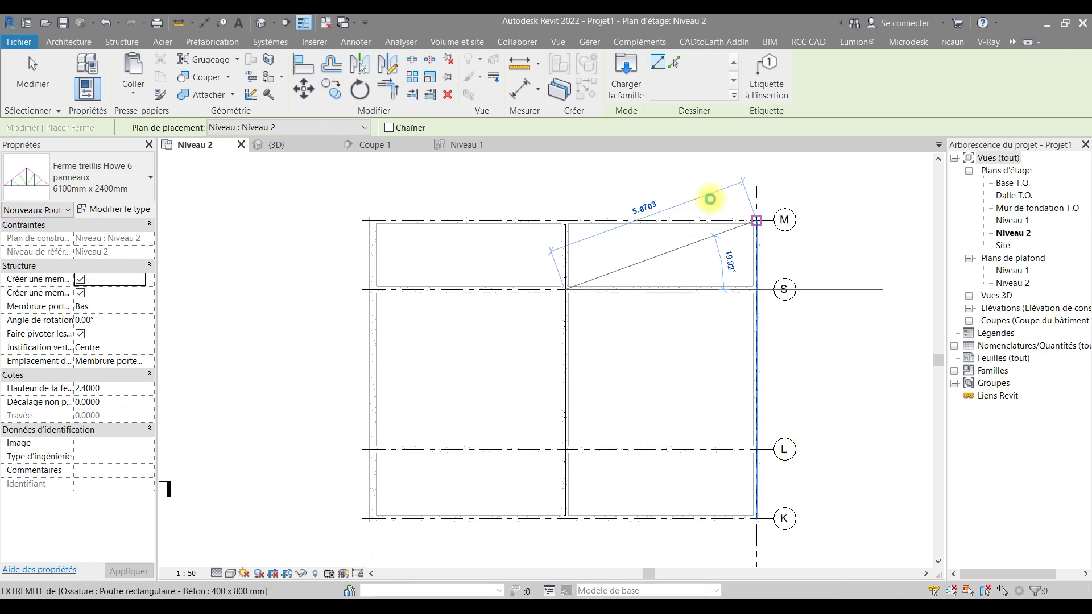
key(Escape)
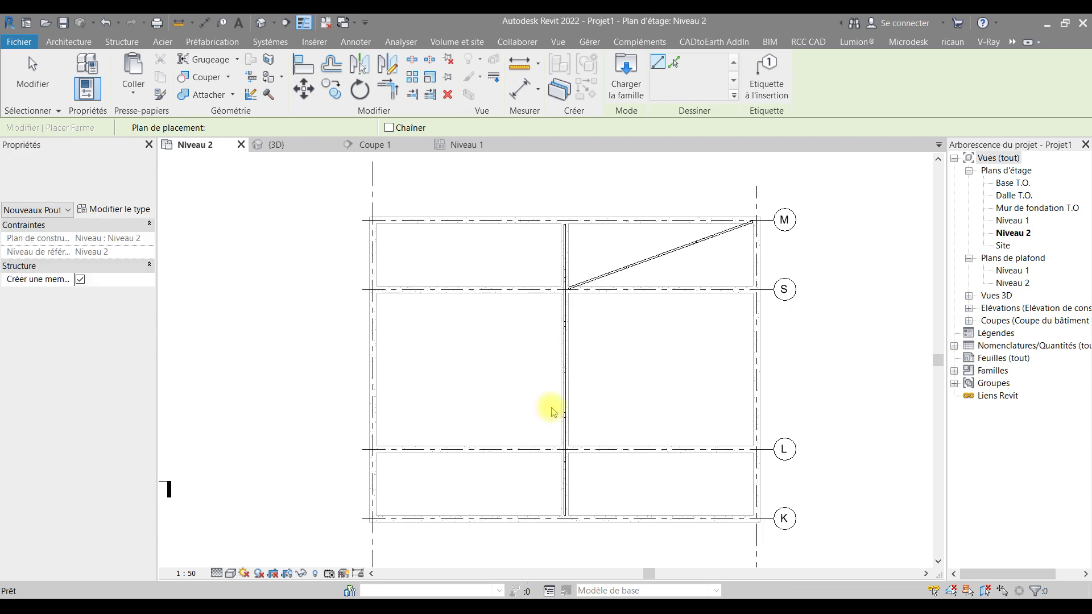
click(277, 145)
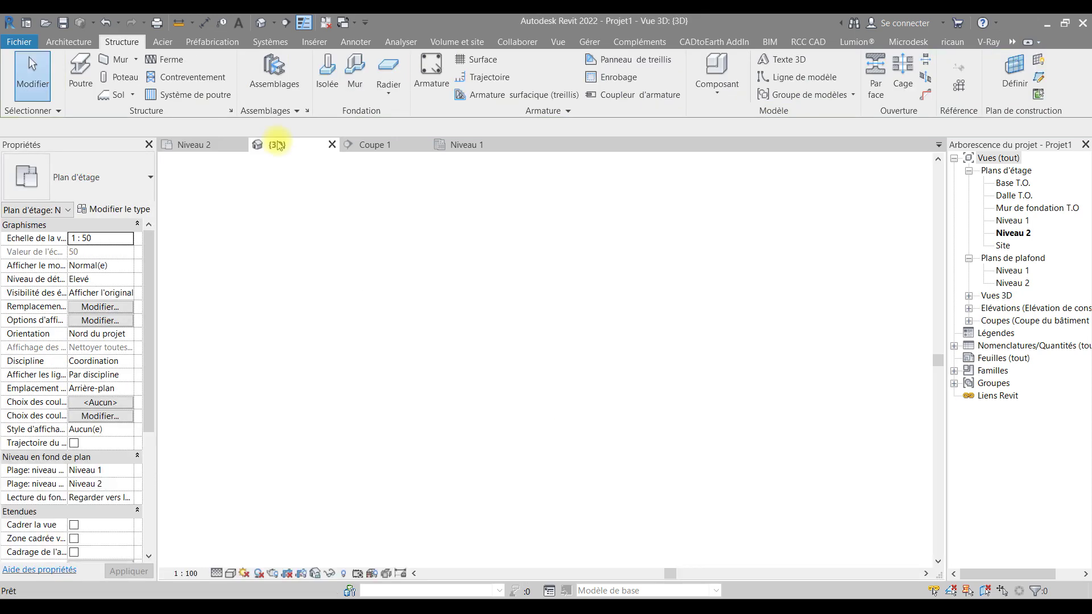
middle_drag(834, 334, 765, 319)
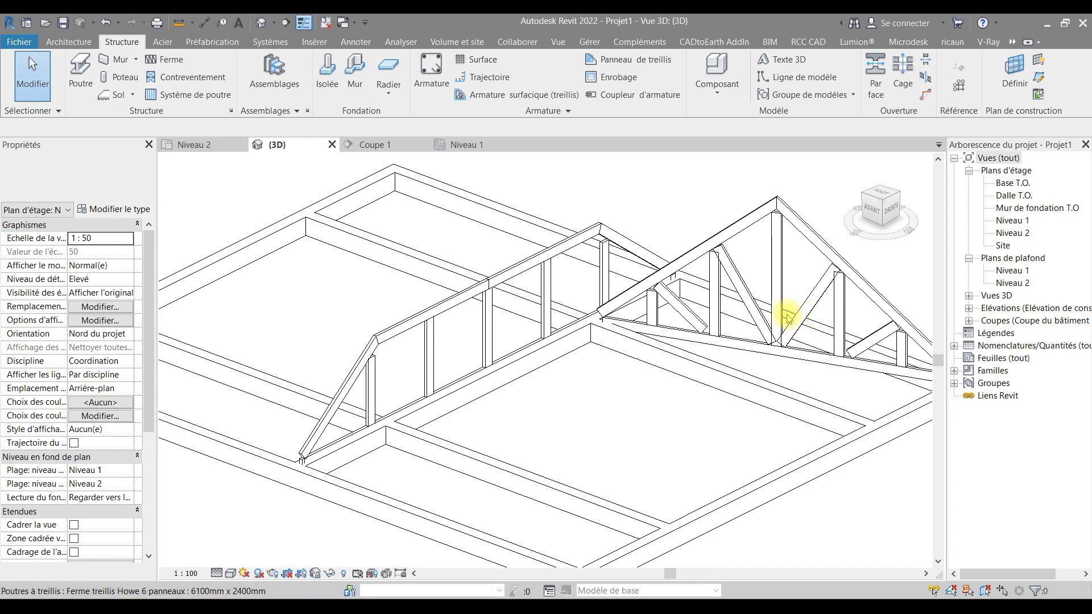
click(778, 347)
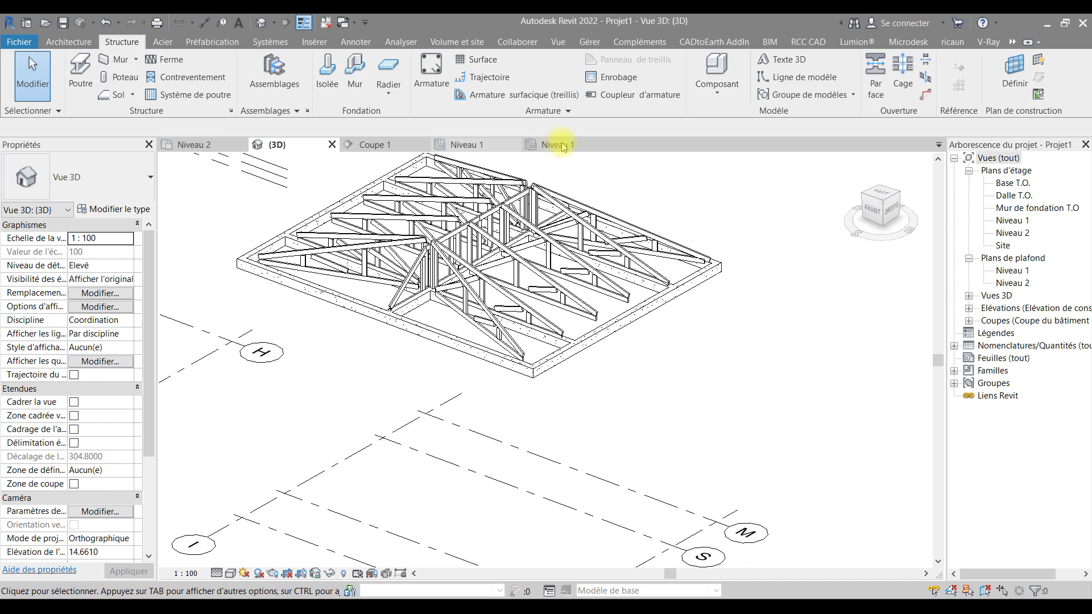
Examine the hip roof's trusses and the three buildings' roof structures in the 3D view
scroll(477, 313, up, 4)
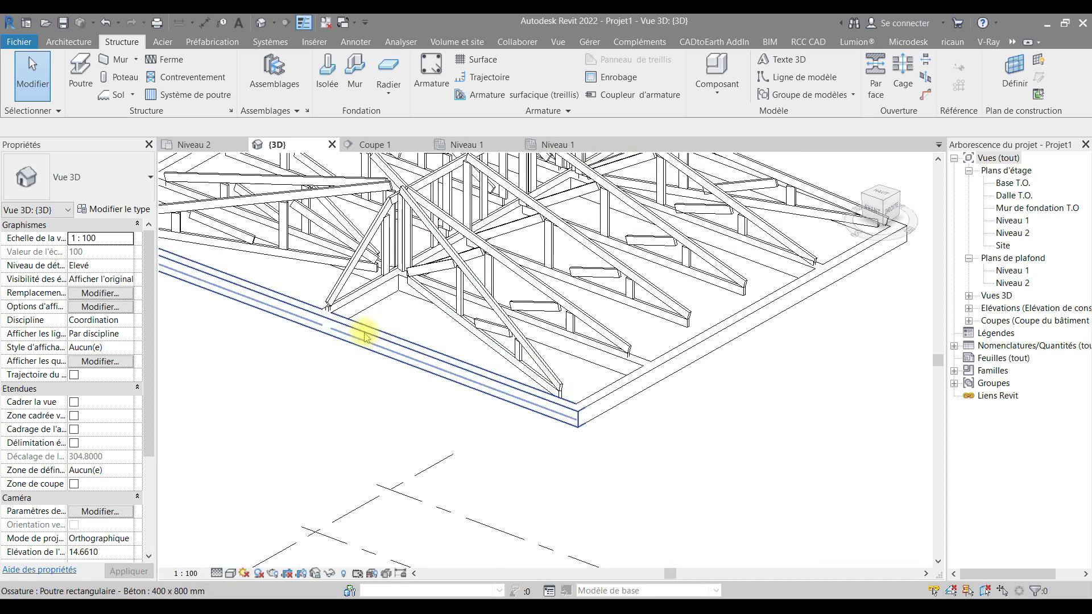
middle_drag(364, 335, 414, 402)
middle_drag(685, 310, 676, 416)
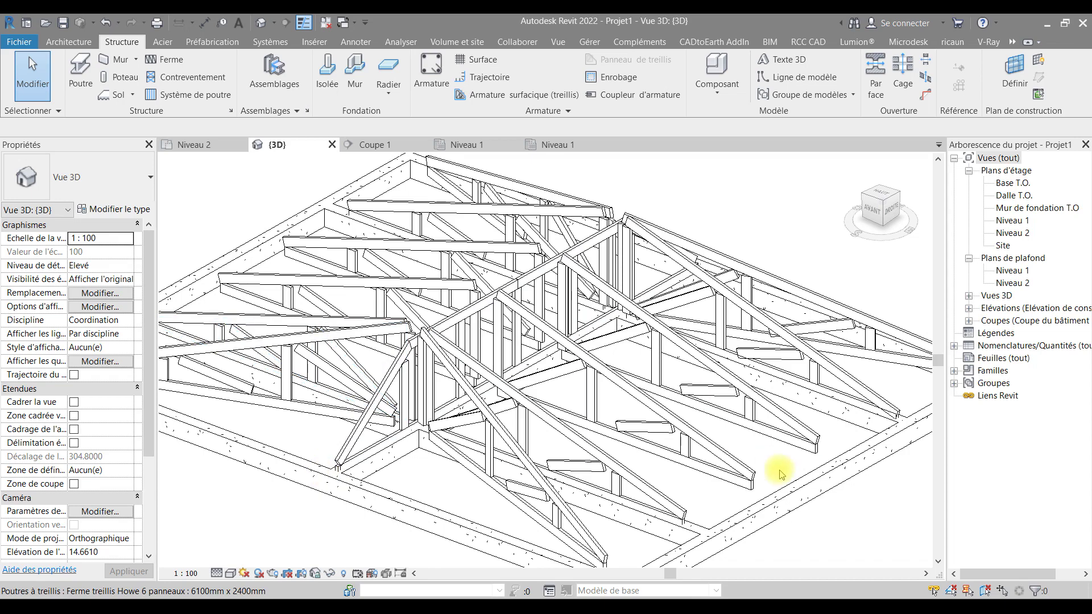
scroll(683, 259, down, 8)
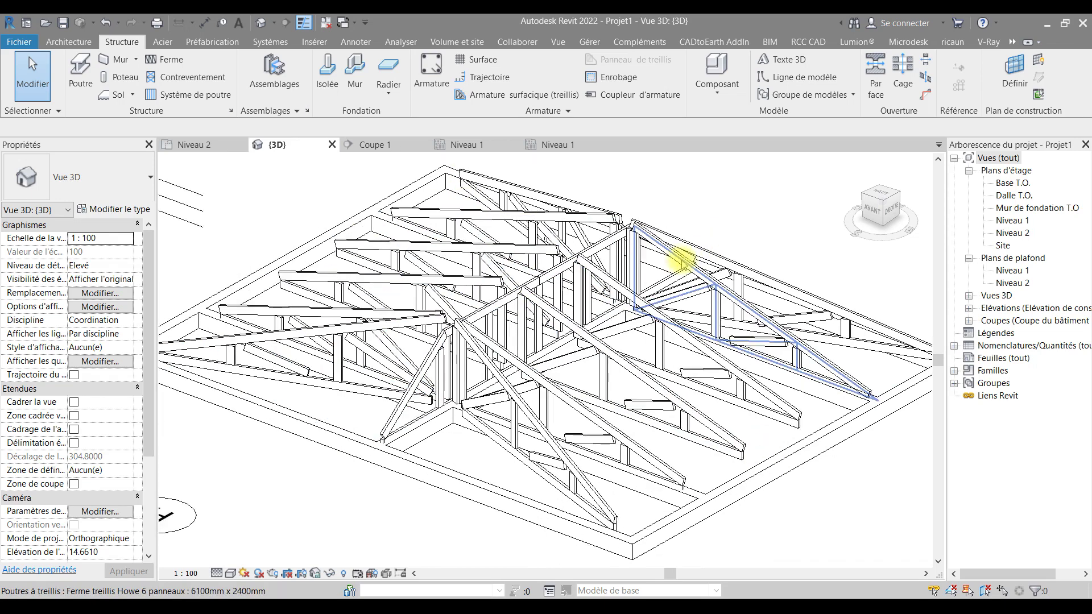
scroll(694, 268, down, 3)
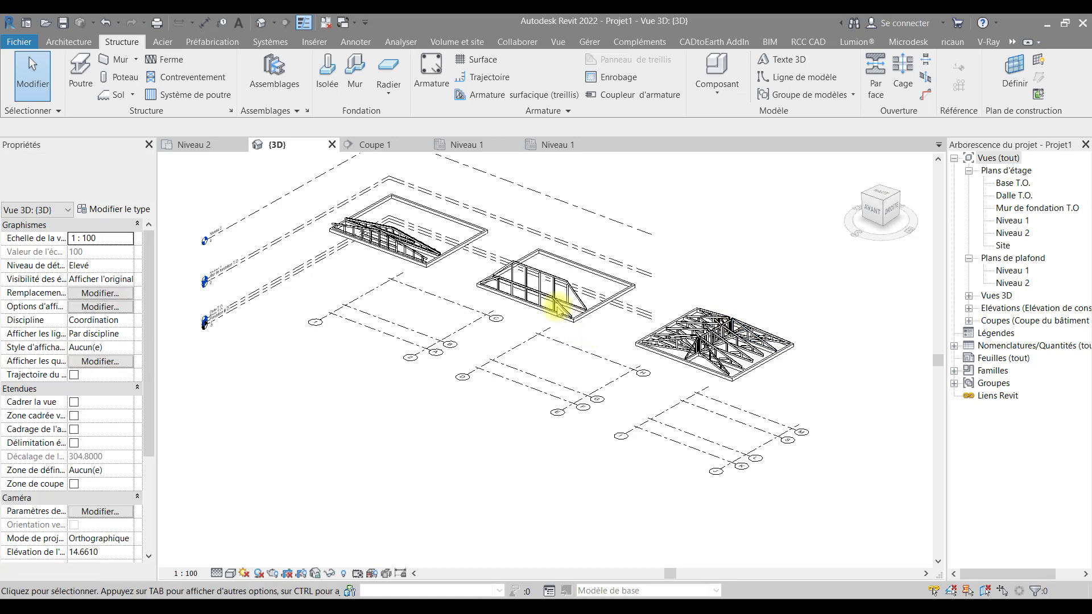
scroll(682, 276, up, 1)
scroll(683, 276, up, 2)
middle_drag(716, 316, 745, 317)
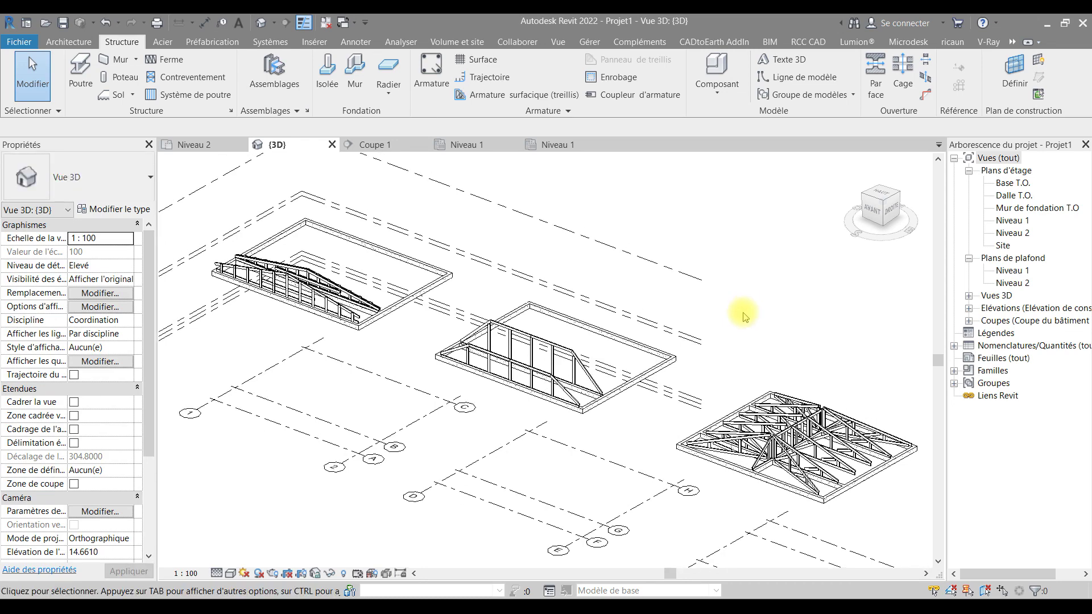